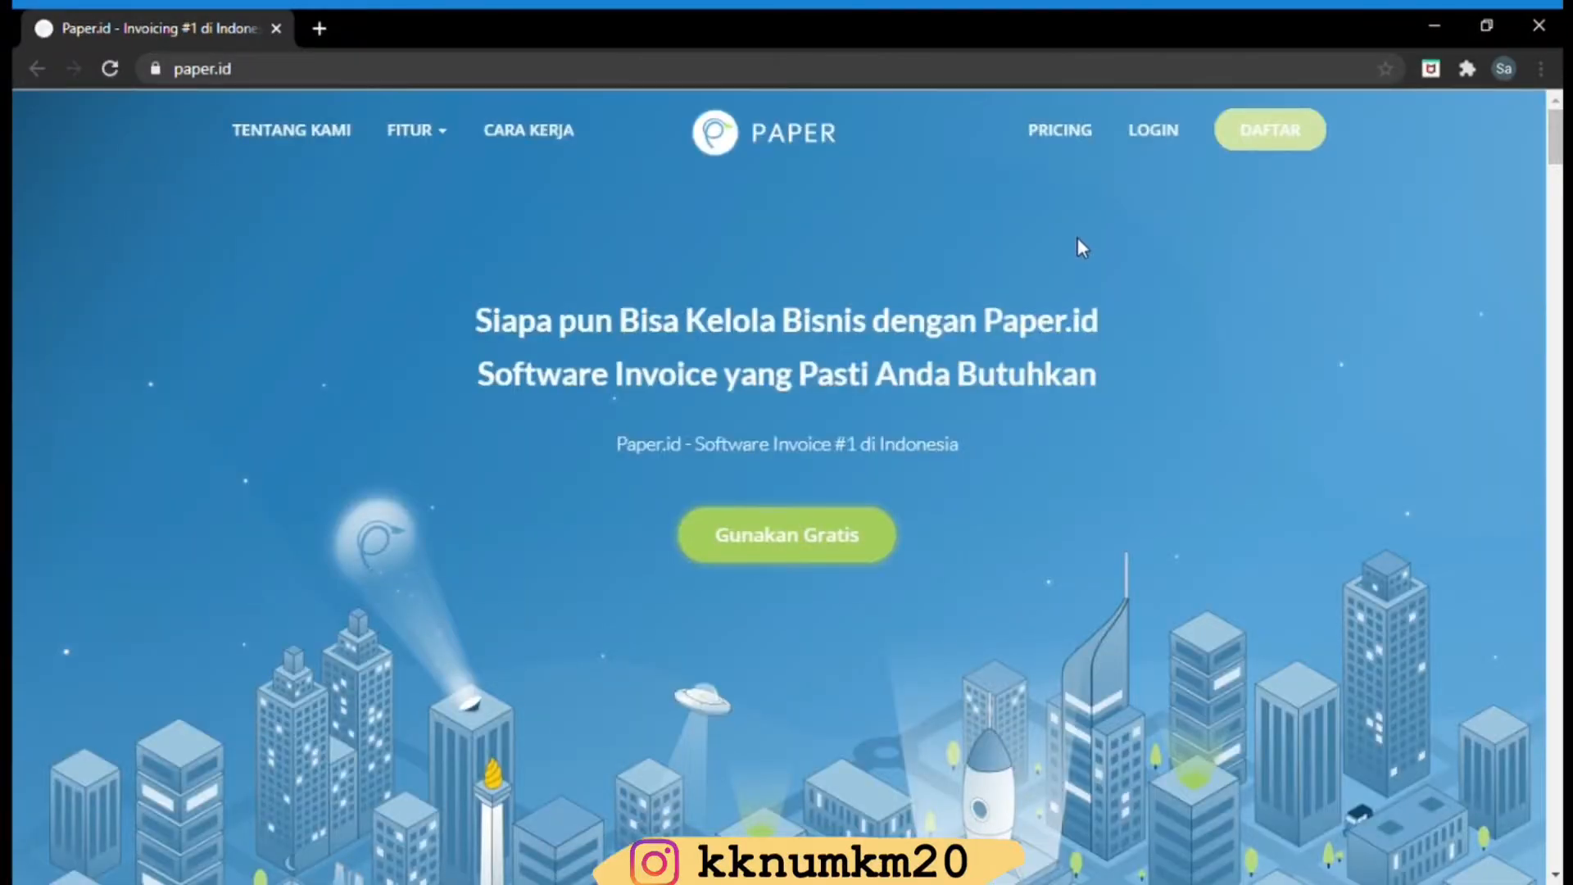
# Log in to the existing Paper.id account with the account e-mail and password
pyautogui.click(1245, 131)
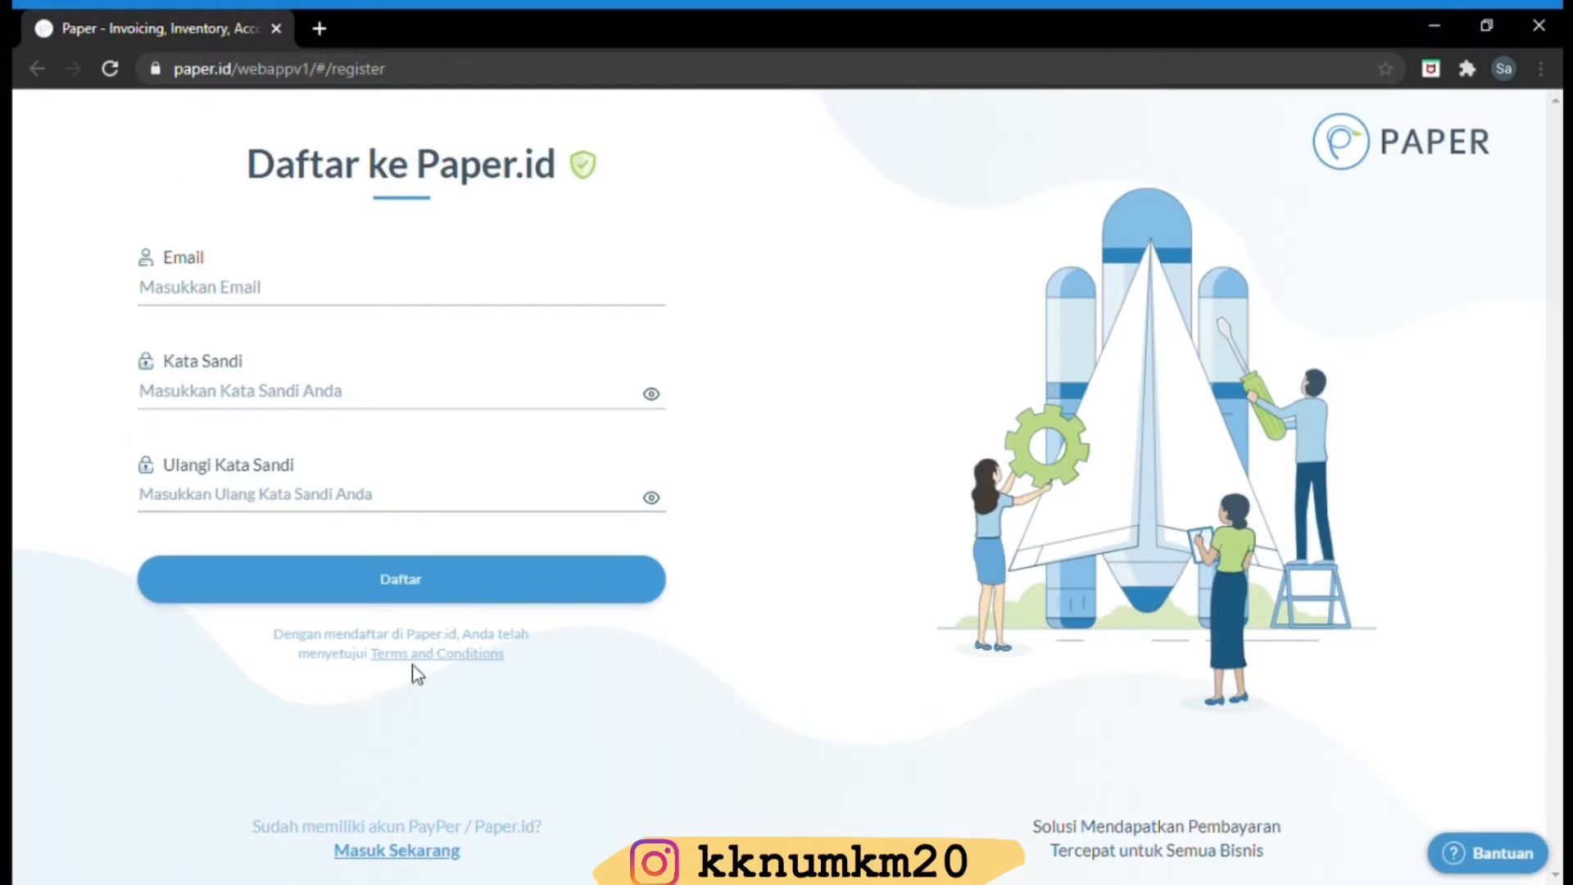
pyautogui.click(400, 852)
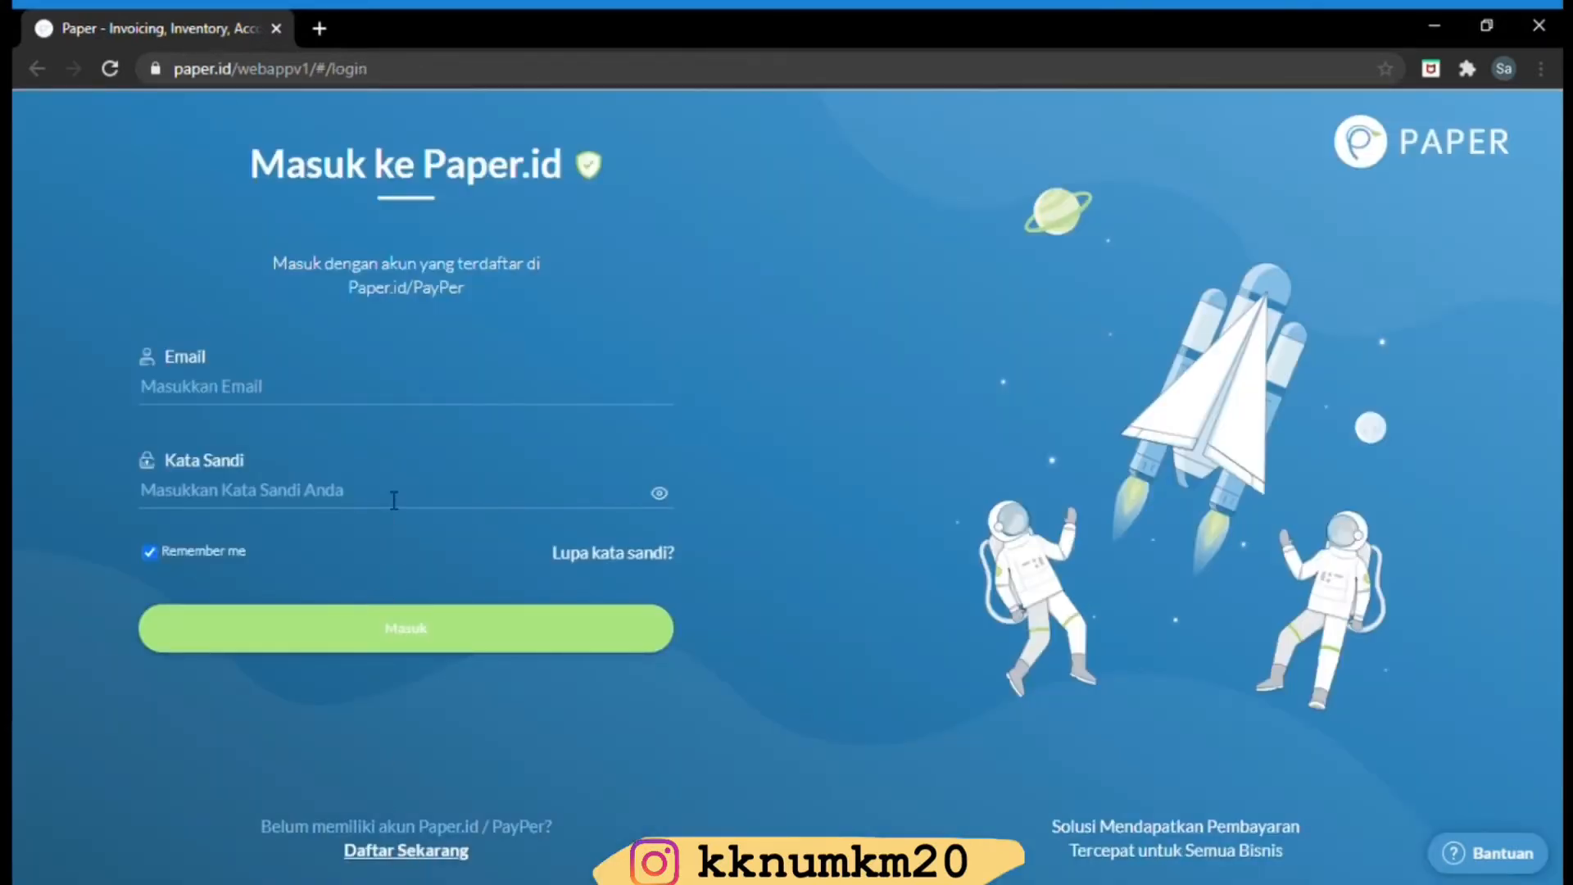
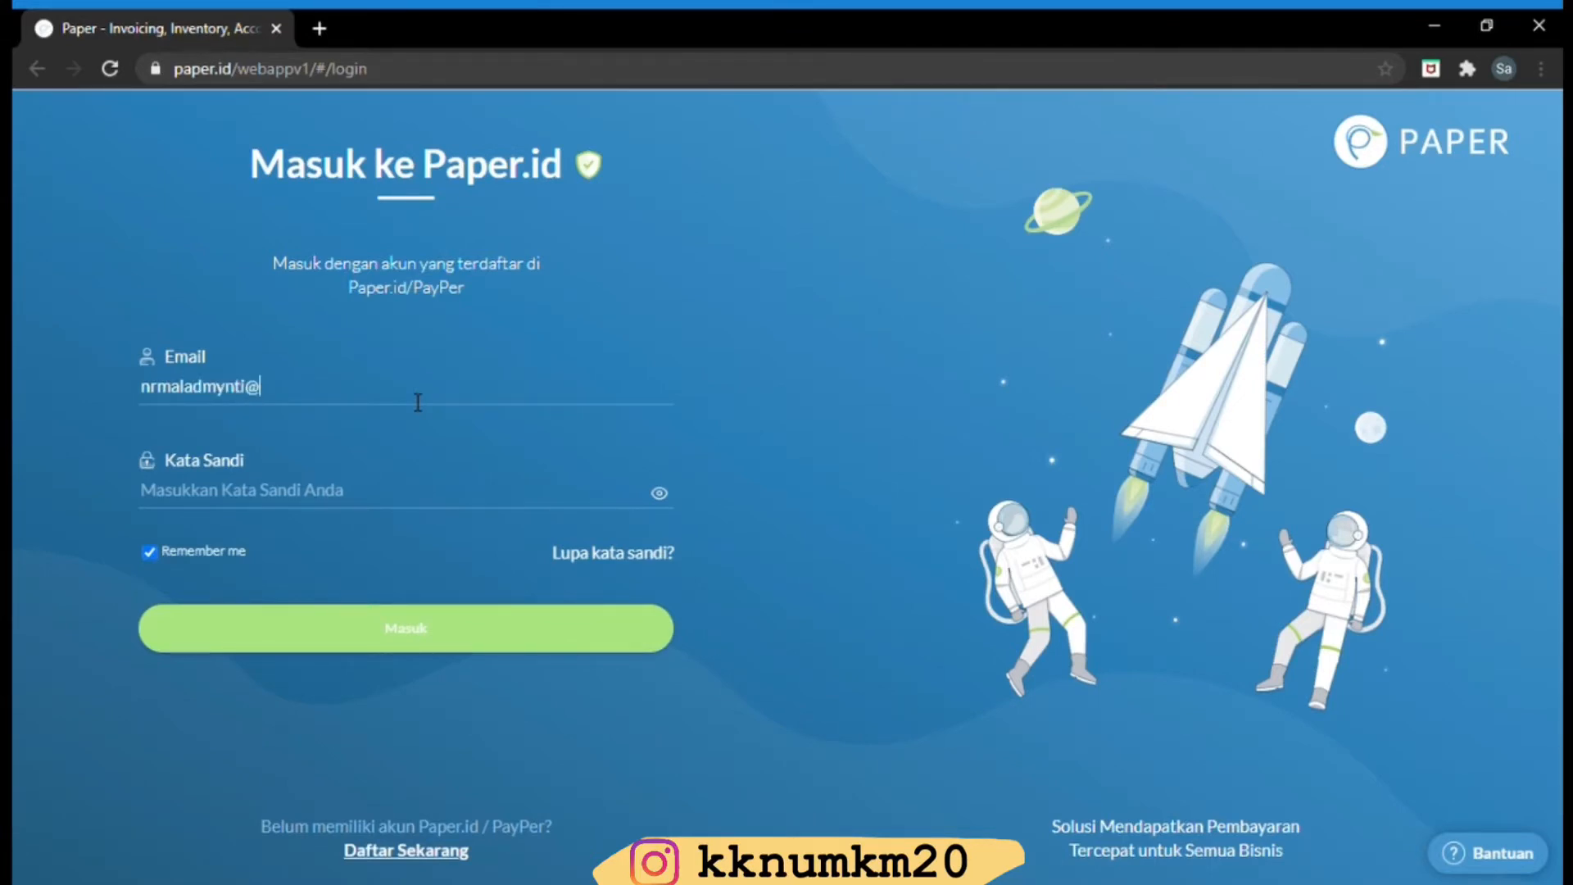
pyautogui.click(350, 505)
pyautogui.write('•')
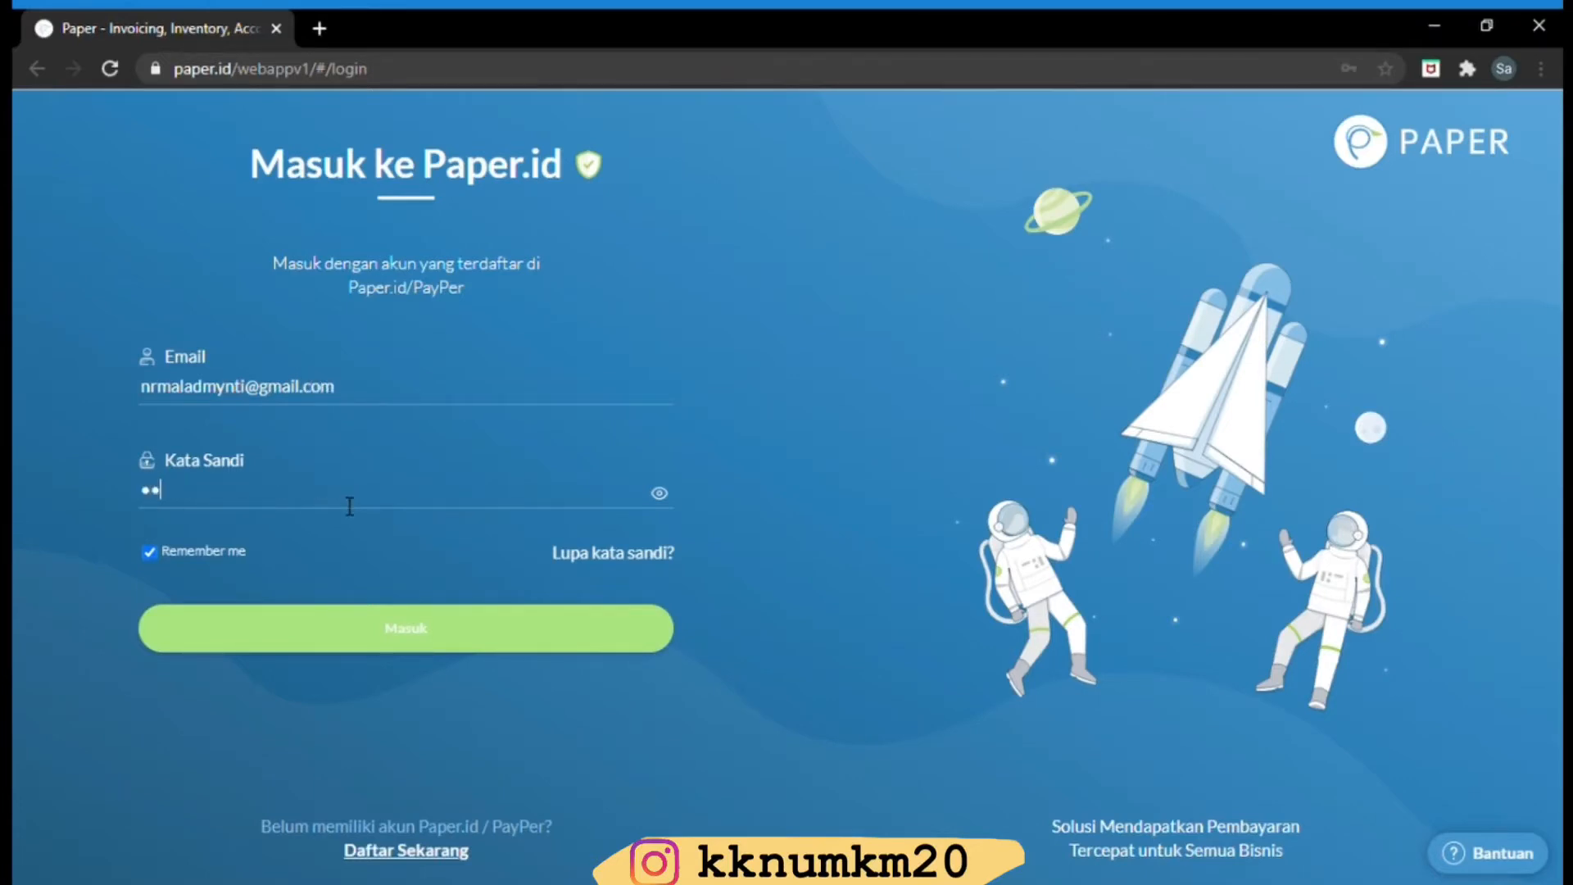
pyautogui.write('••••••••')
pyautogui.press('Return')
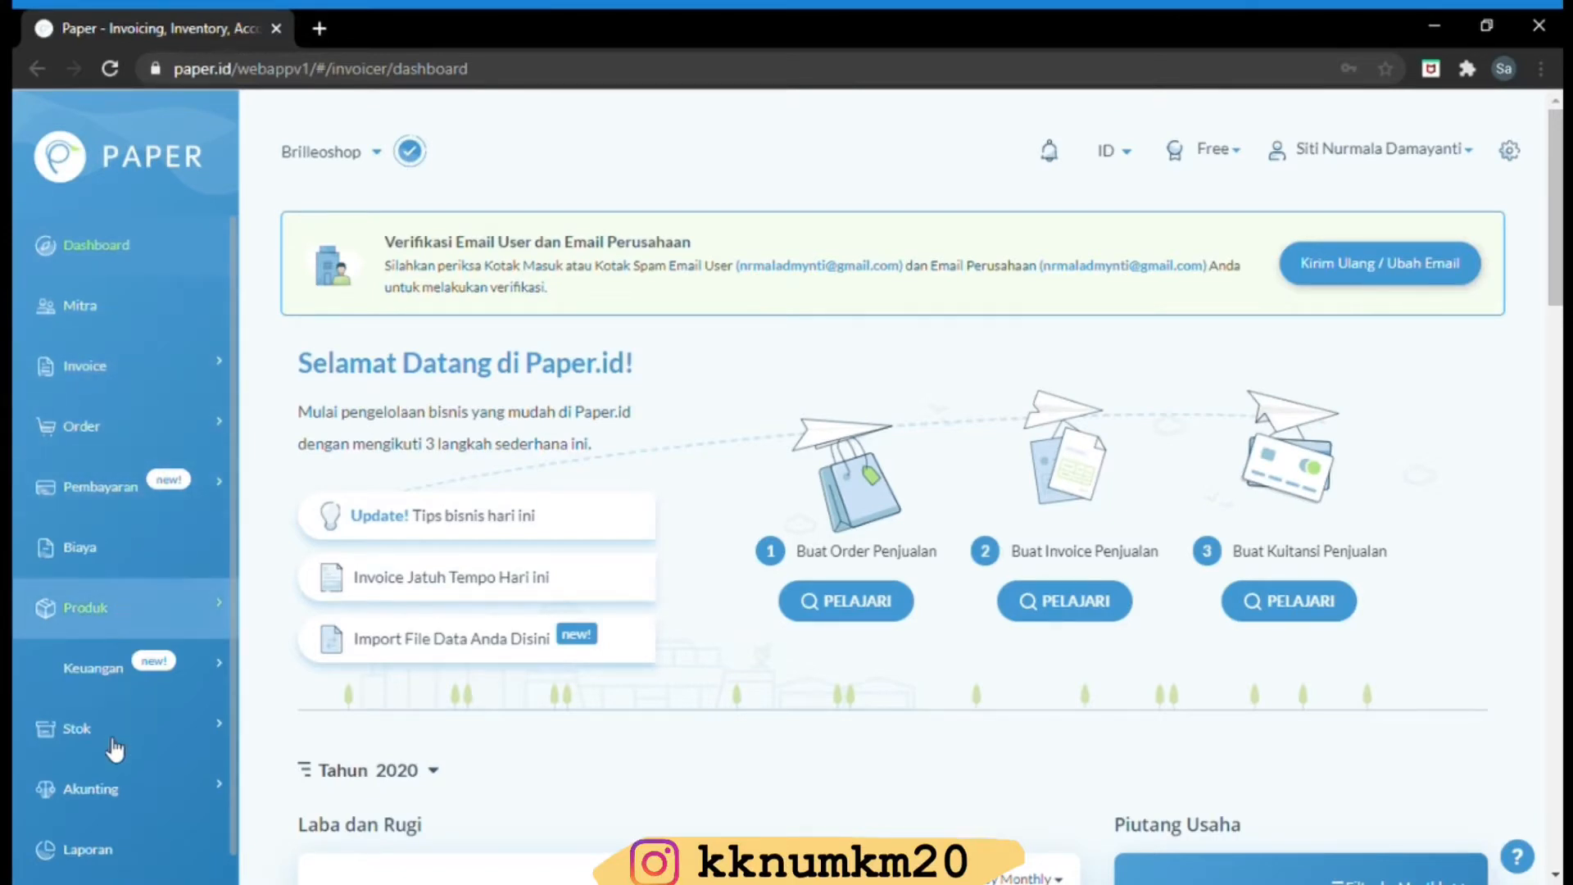
# Open Invoice Penjualan from the Invoice section of the sidebar
pyautogui.click(114, 371)
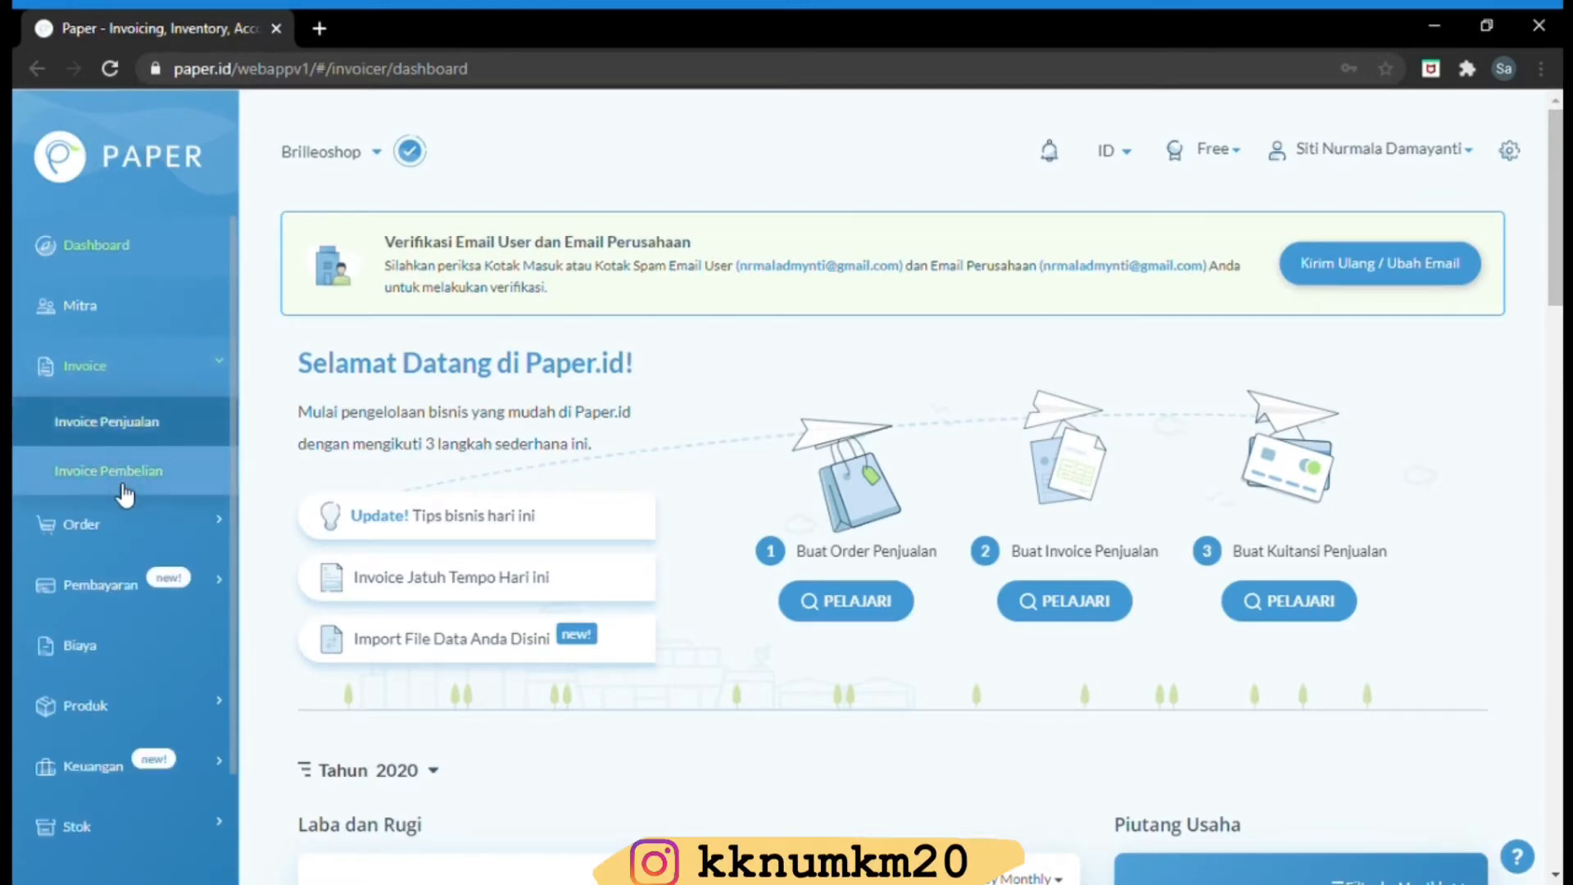
pyautogui.click(117, 435)
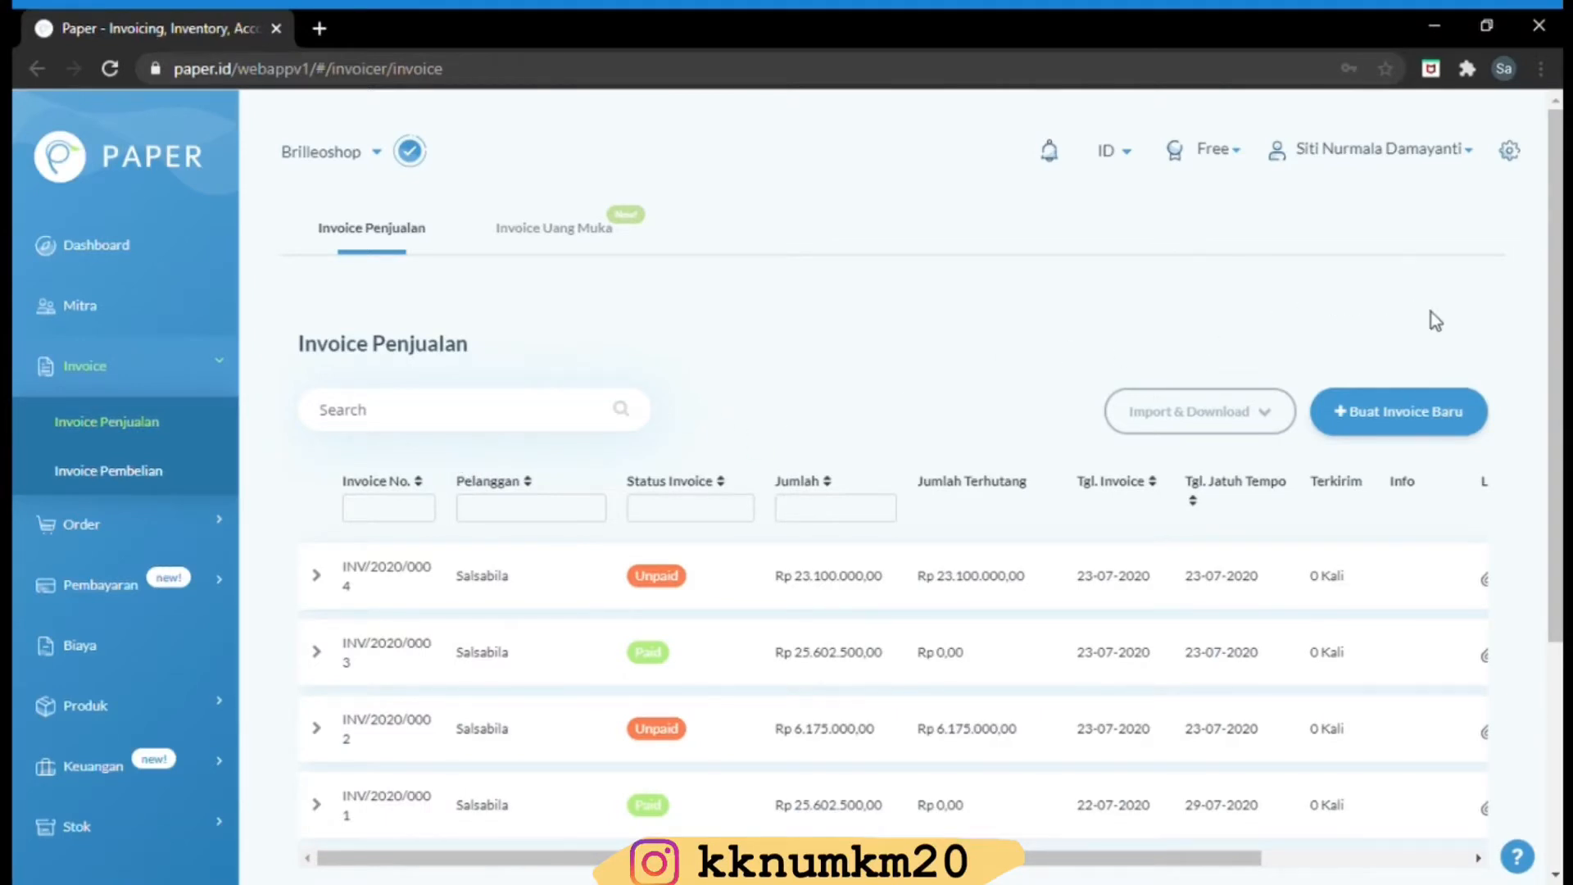
# Start new sales invoice INV/2020/0005 and scroll down to the Pelanggan field
pyautogui.click(1418, 418)
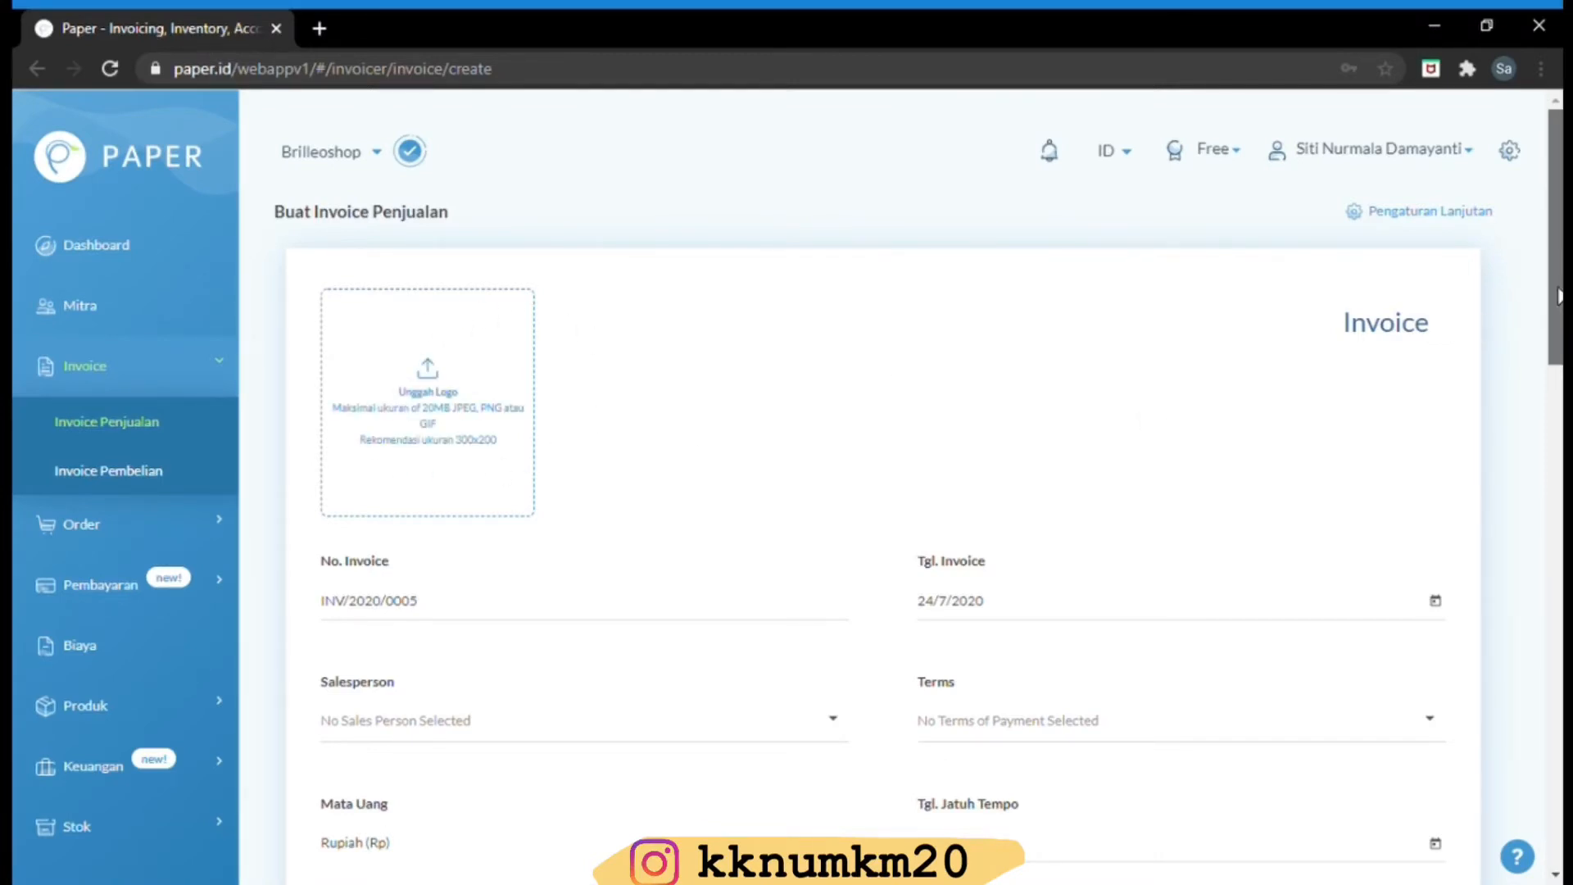
pyautogui.moveTo(1556, 295); pyautogui.dragTo(1553, 375)
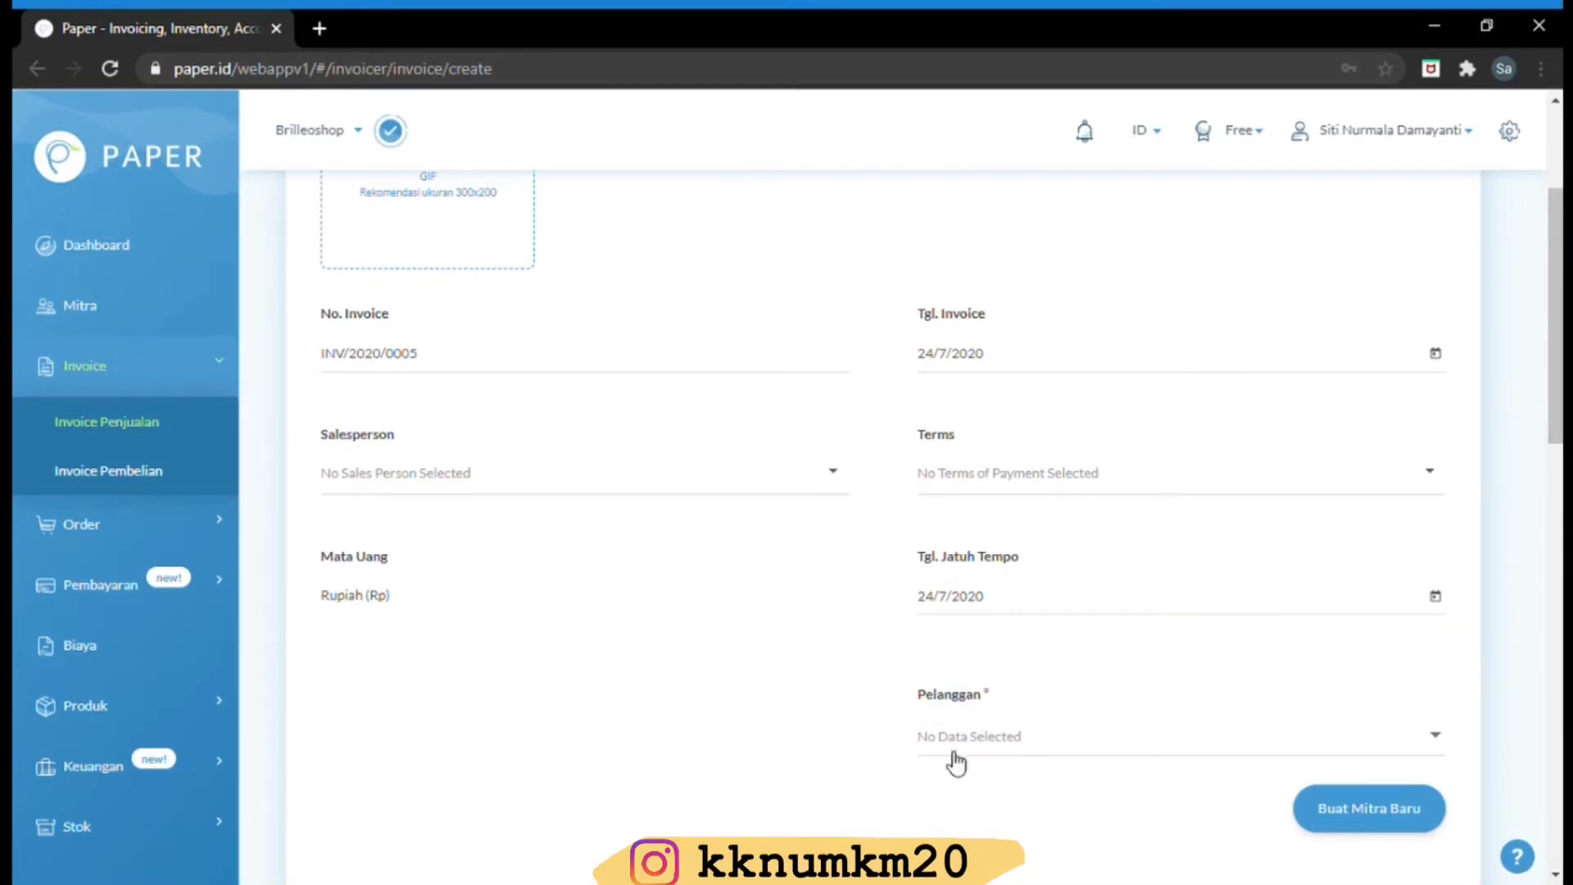
pyautogui.click(1390, 827)
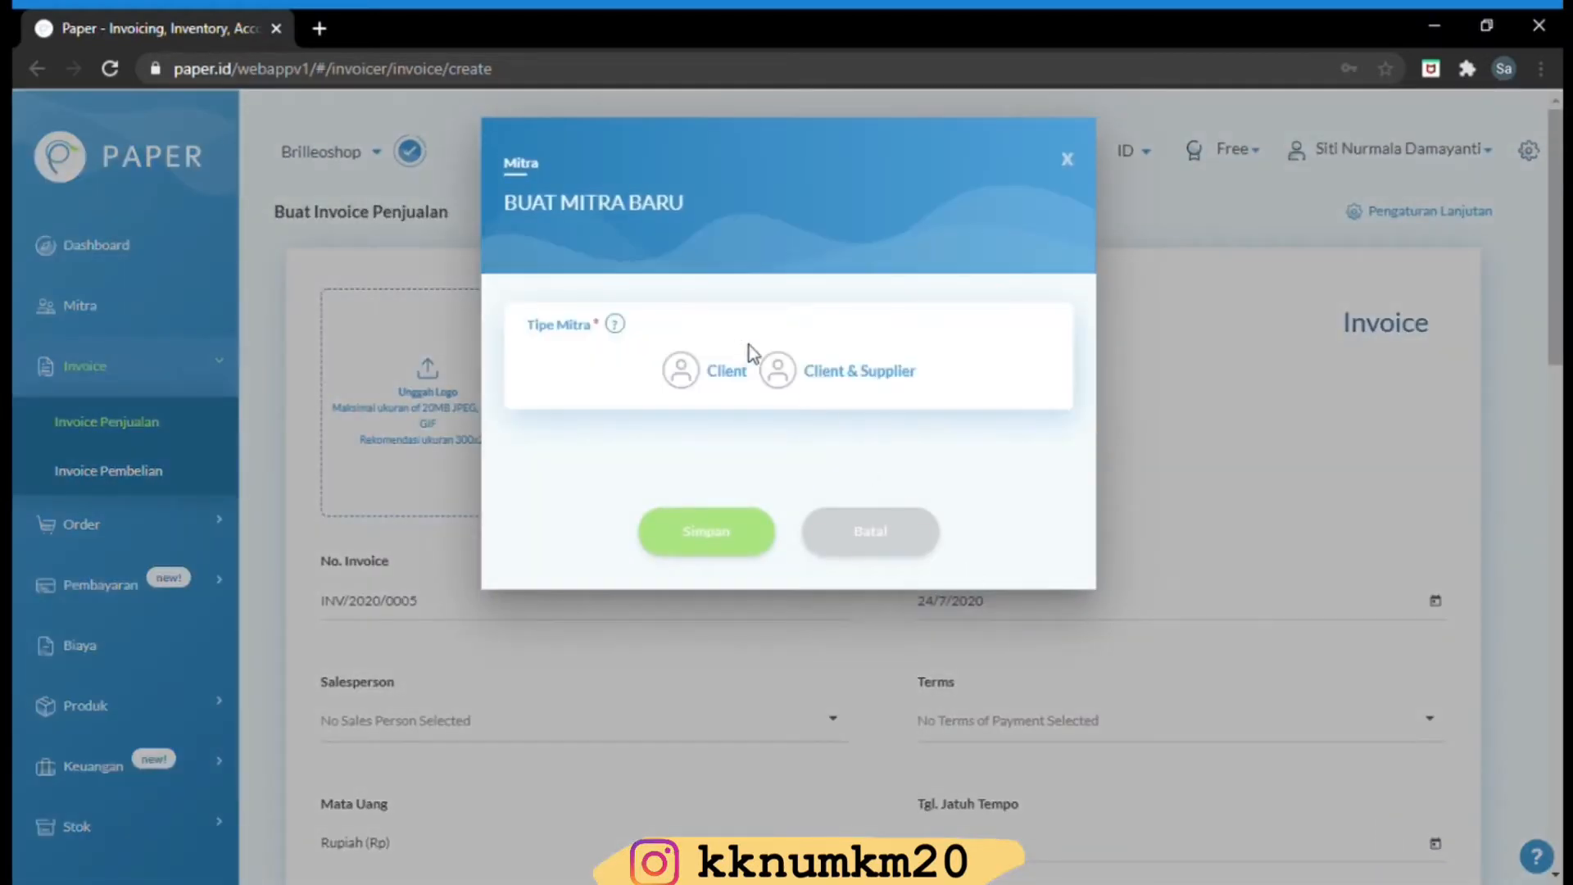
pyautogui.click(715, 384)
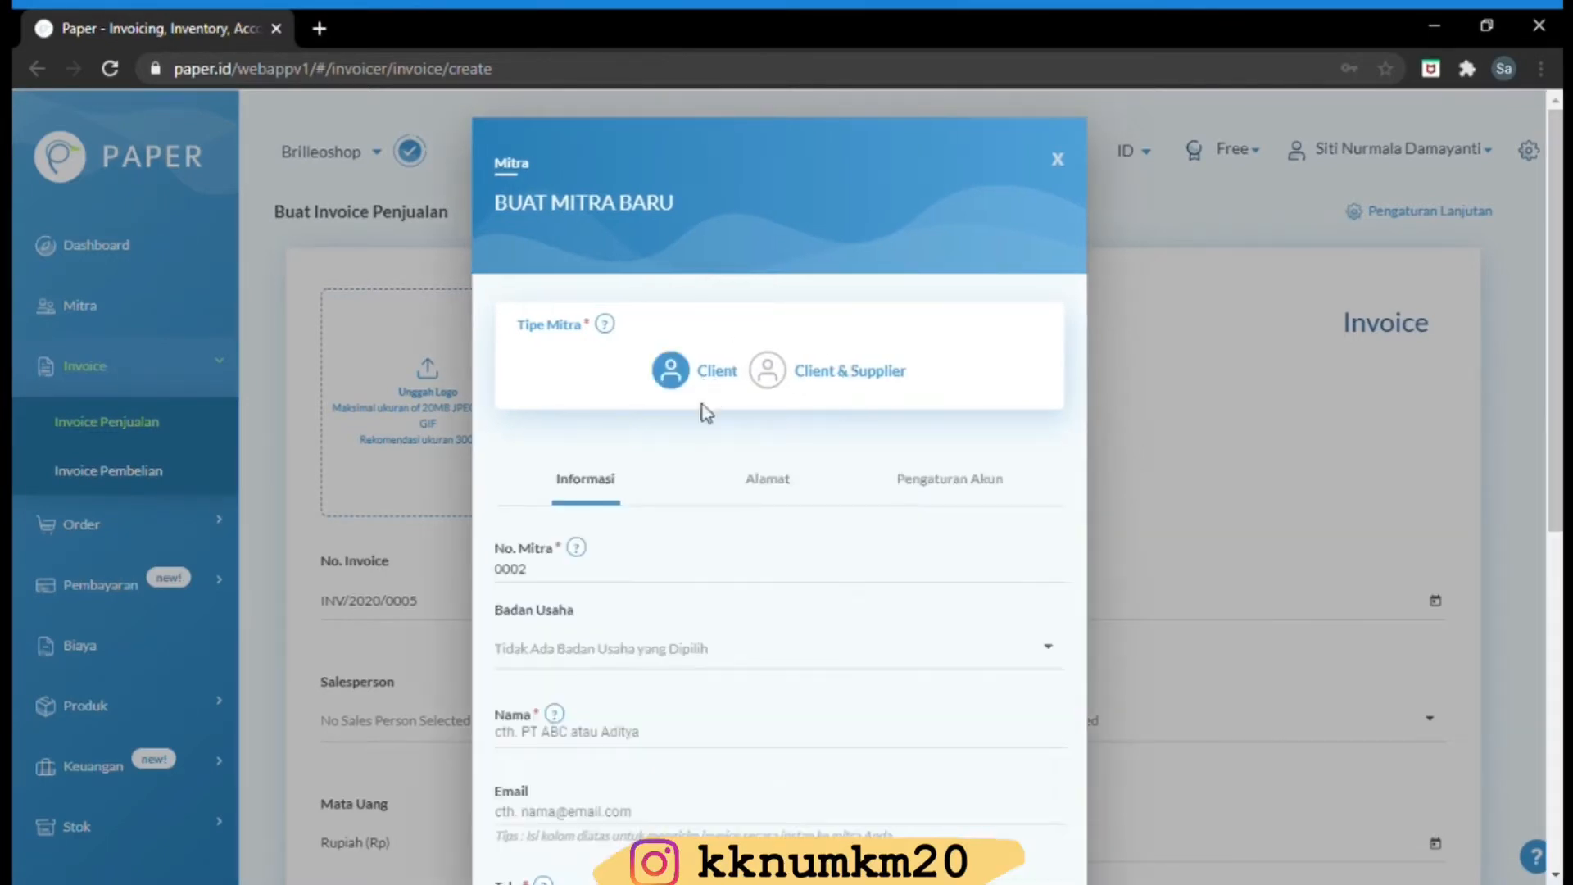
pyautogui.scroll(-3, 1554, 328)
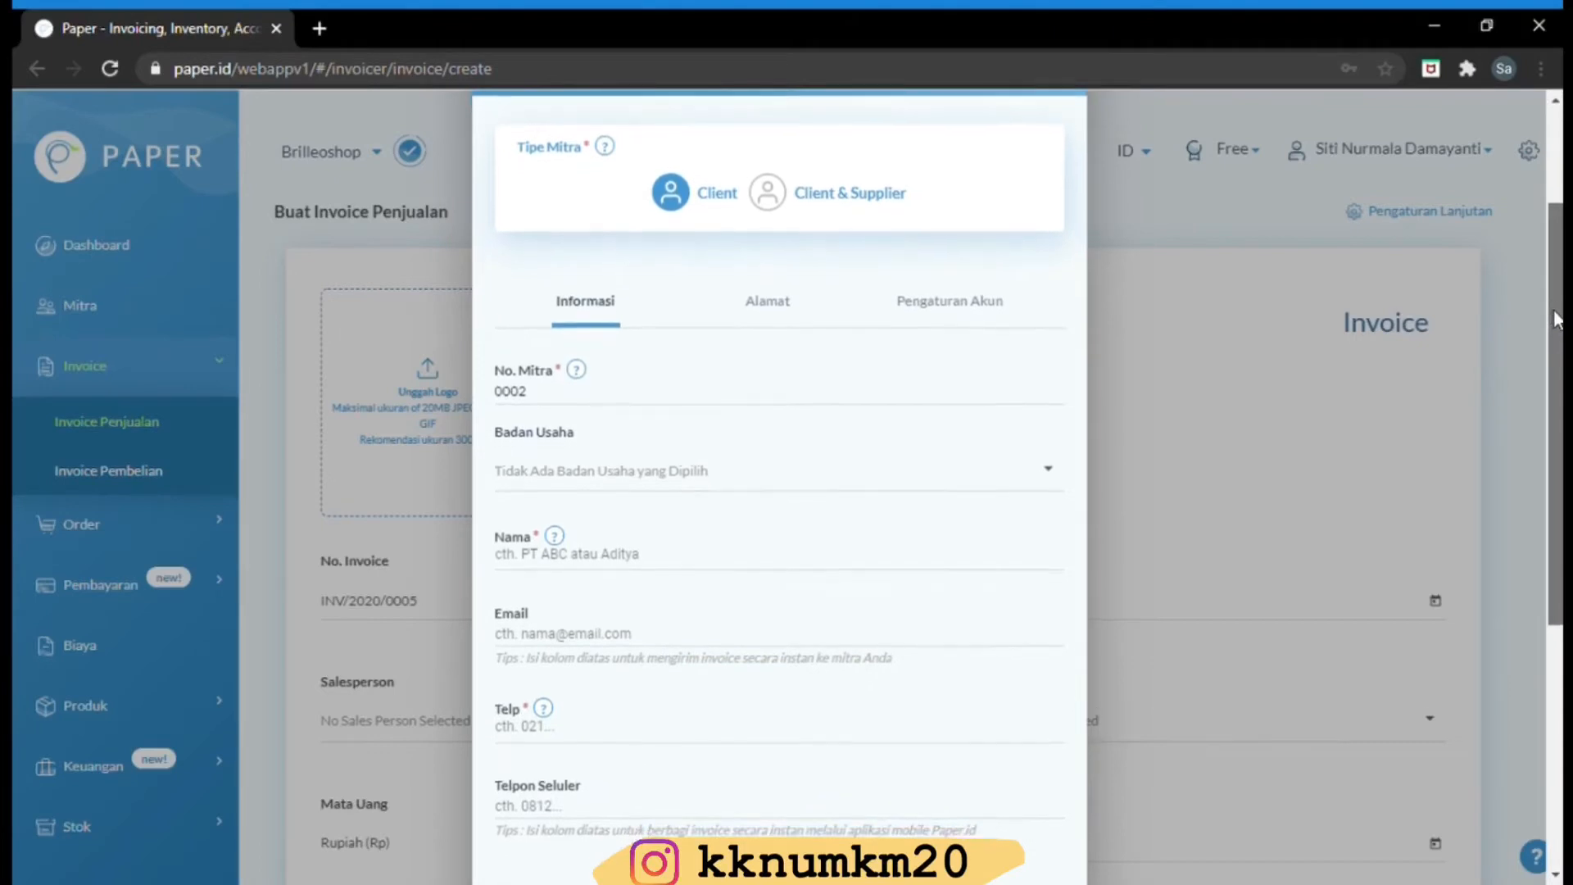
pyautogui.moveTo(1561, 369); pyautogui.dragTo(1561, 390)
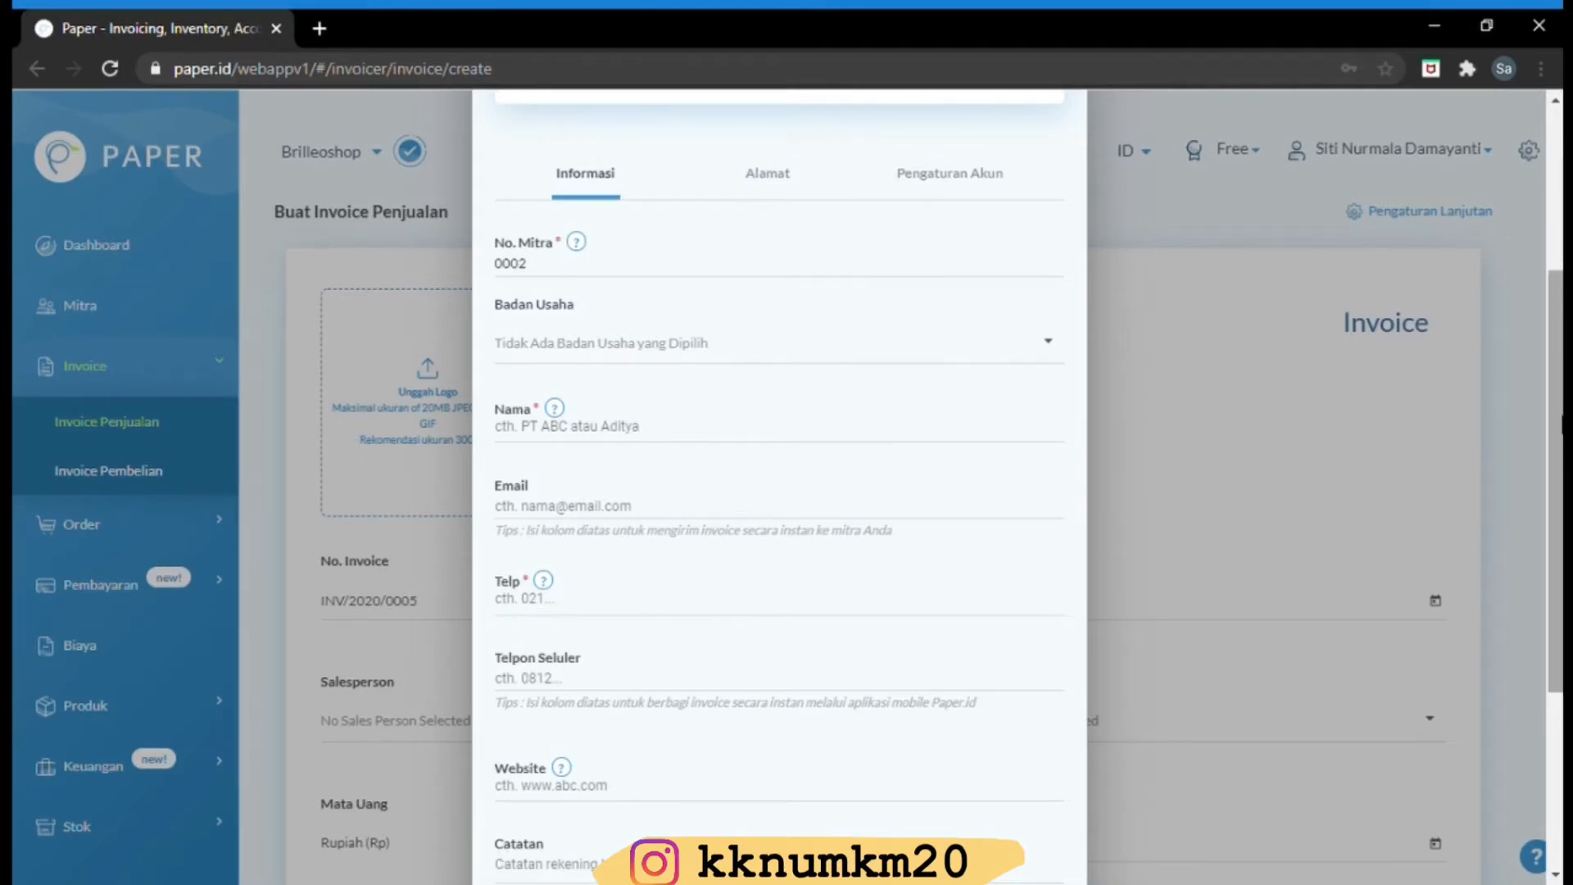
pyautogui.scroll(-3, 1542, 336)
pyautogui.scroll(5, 1541, 336)
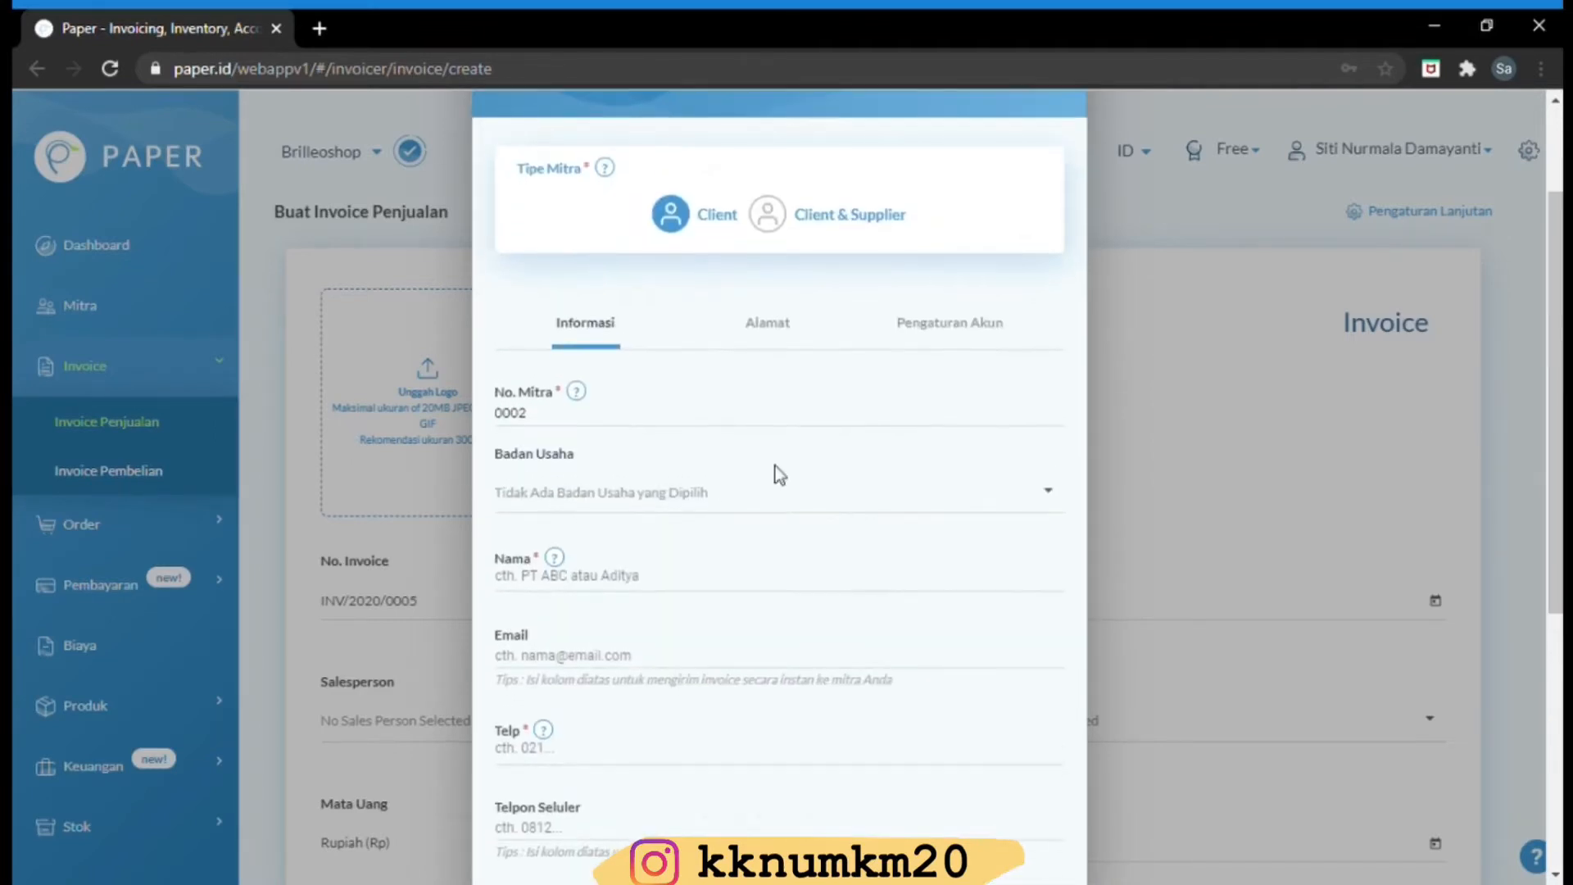
pyautogui.scroll(2, 758, 331)
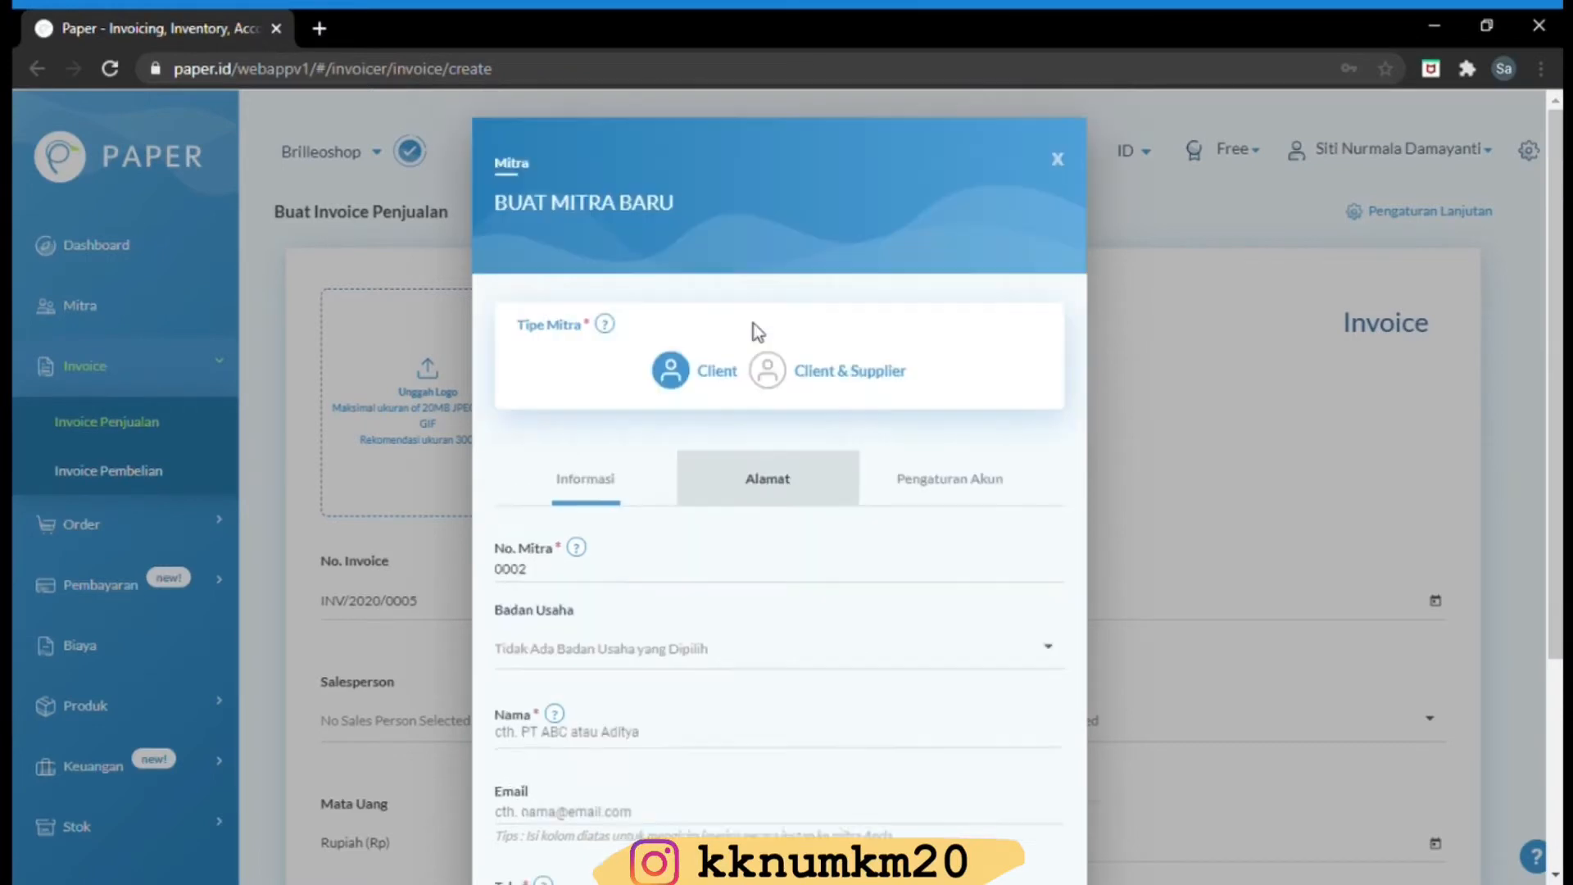
pyautogui.scroll(-2, 1560, 322)
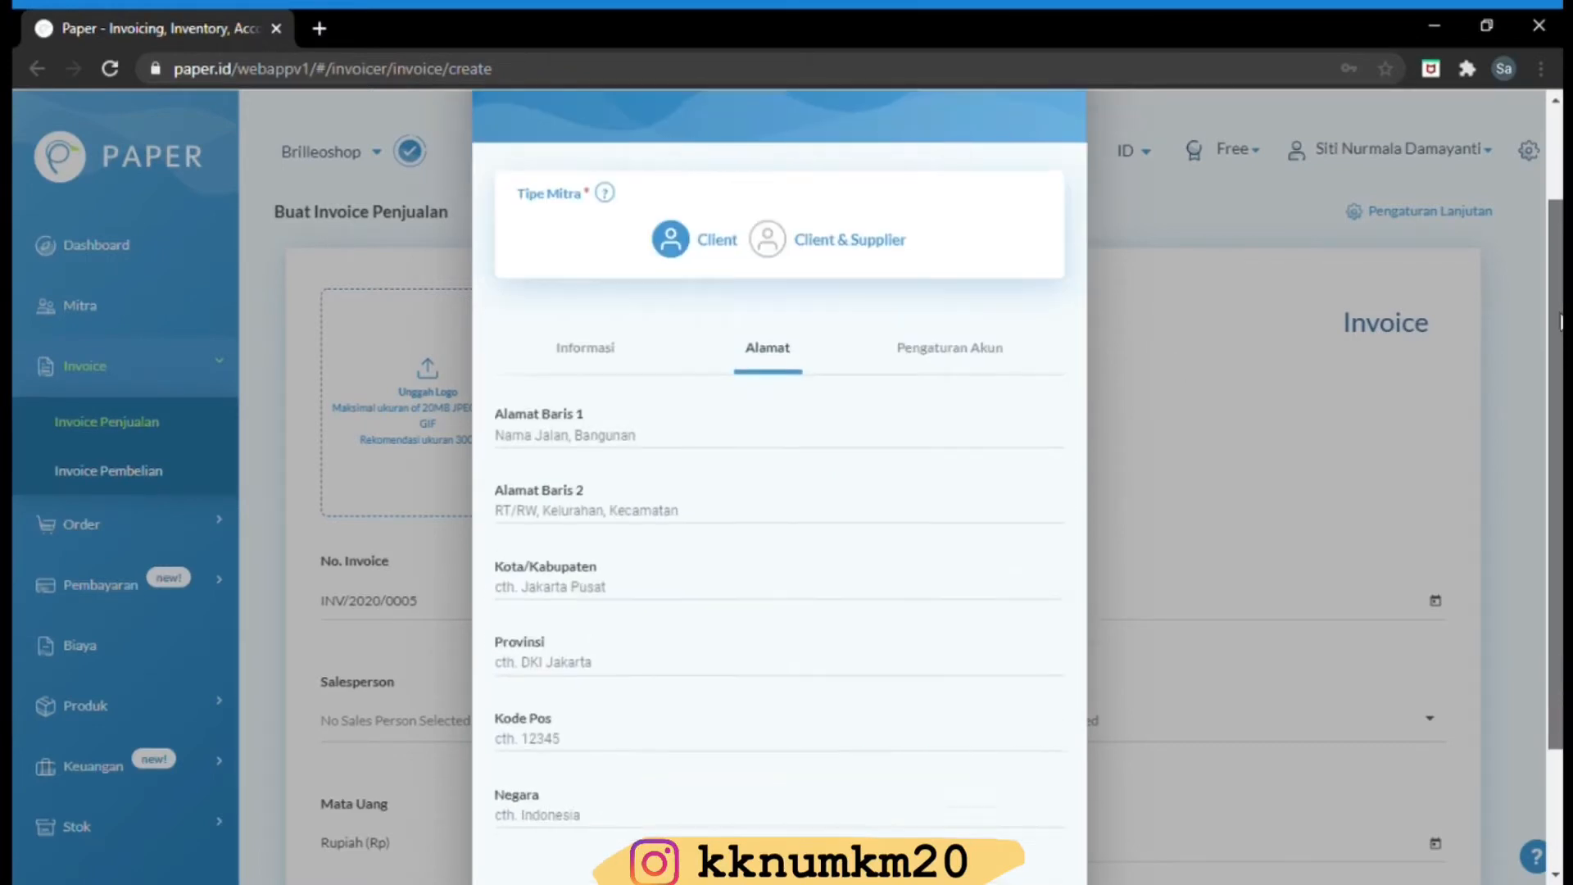
pyautogui.scroll(-2, 1560, 322)
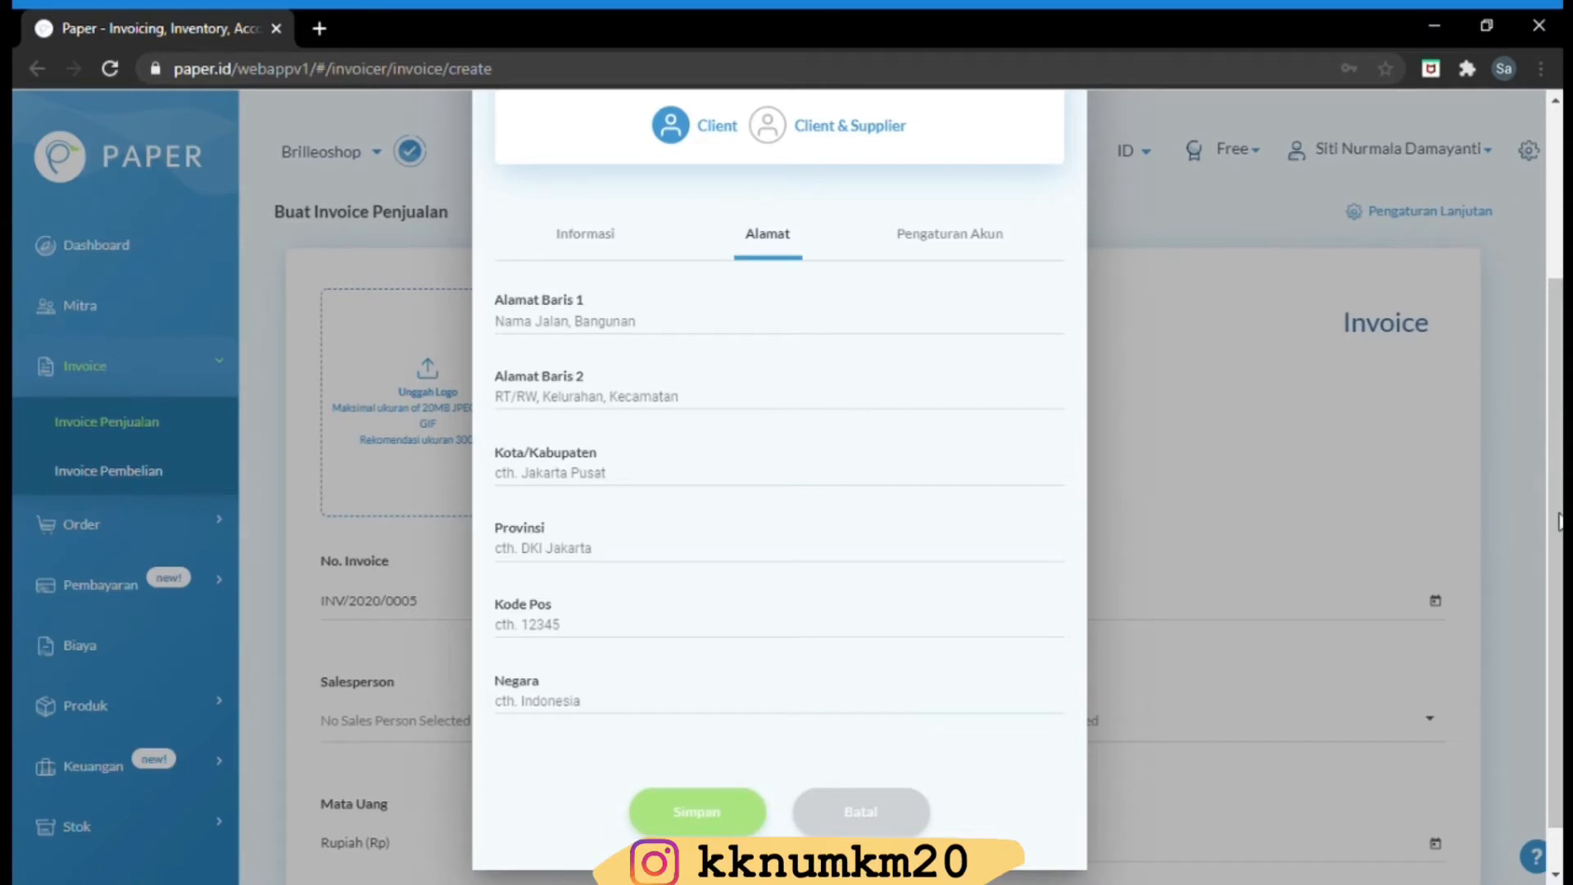
pyautogui.moveTo(1556, 520); pyautogui.dragTo(1534, 239)
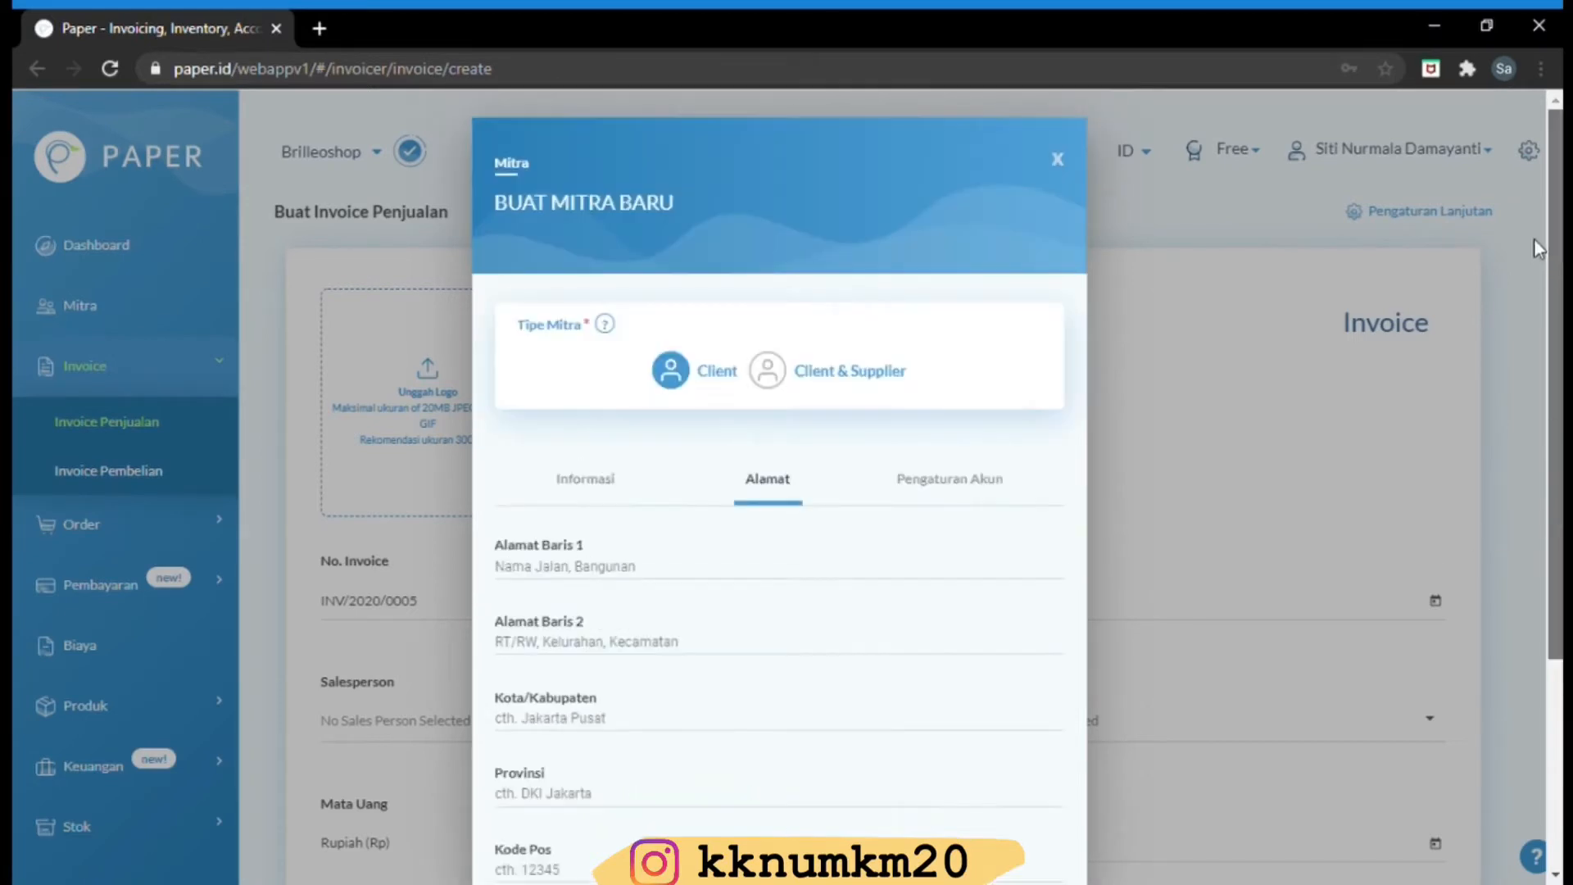
pyautogui.click(1059, 160)
pyautogui.moveTo(1554, 179); pyautogui.dragTo(1542, 356)
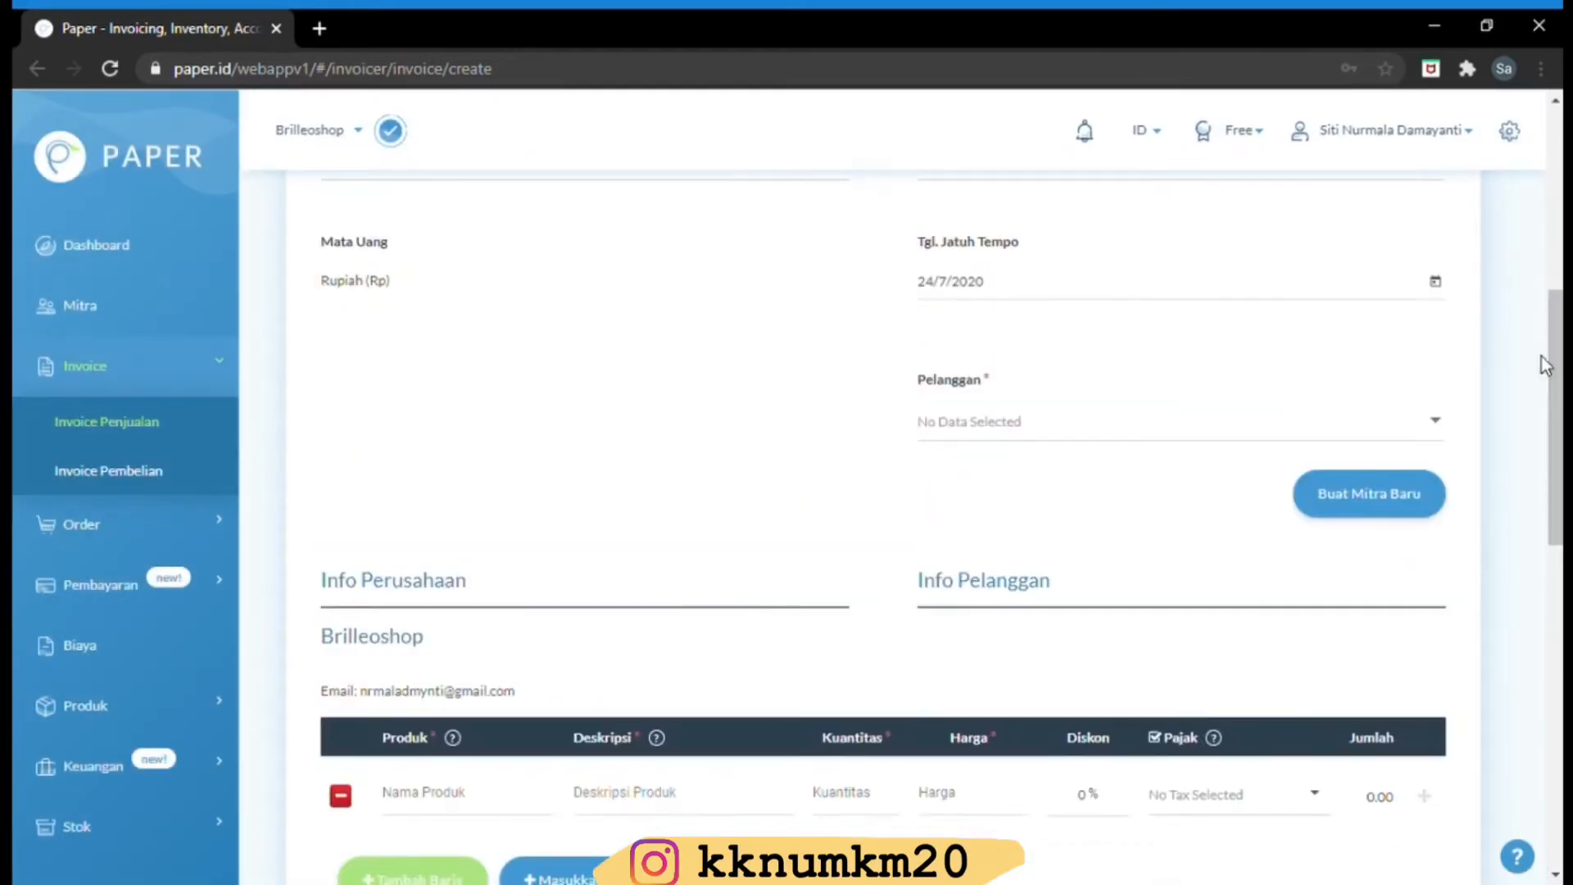
# Choose the existing customer as the invoice's Pelanggan
pyautogui.click(1184, 446)
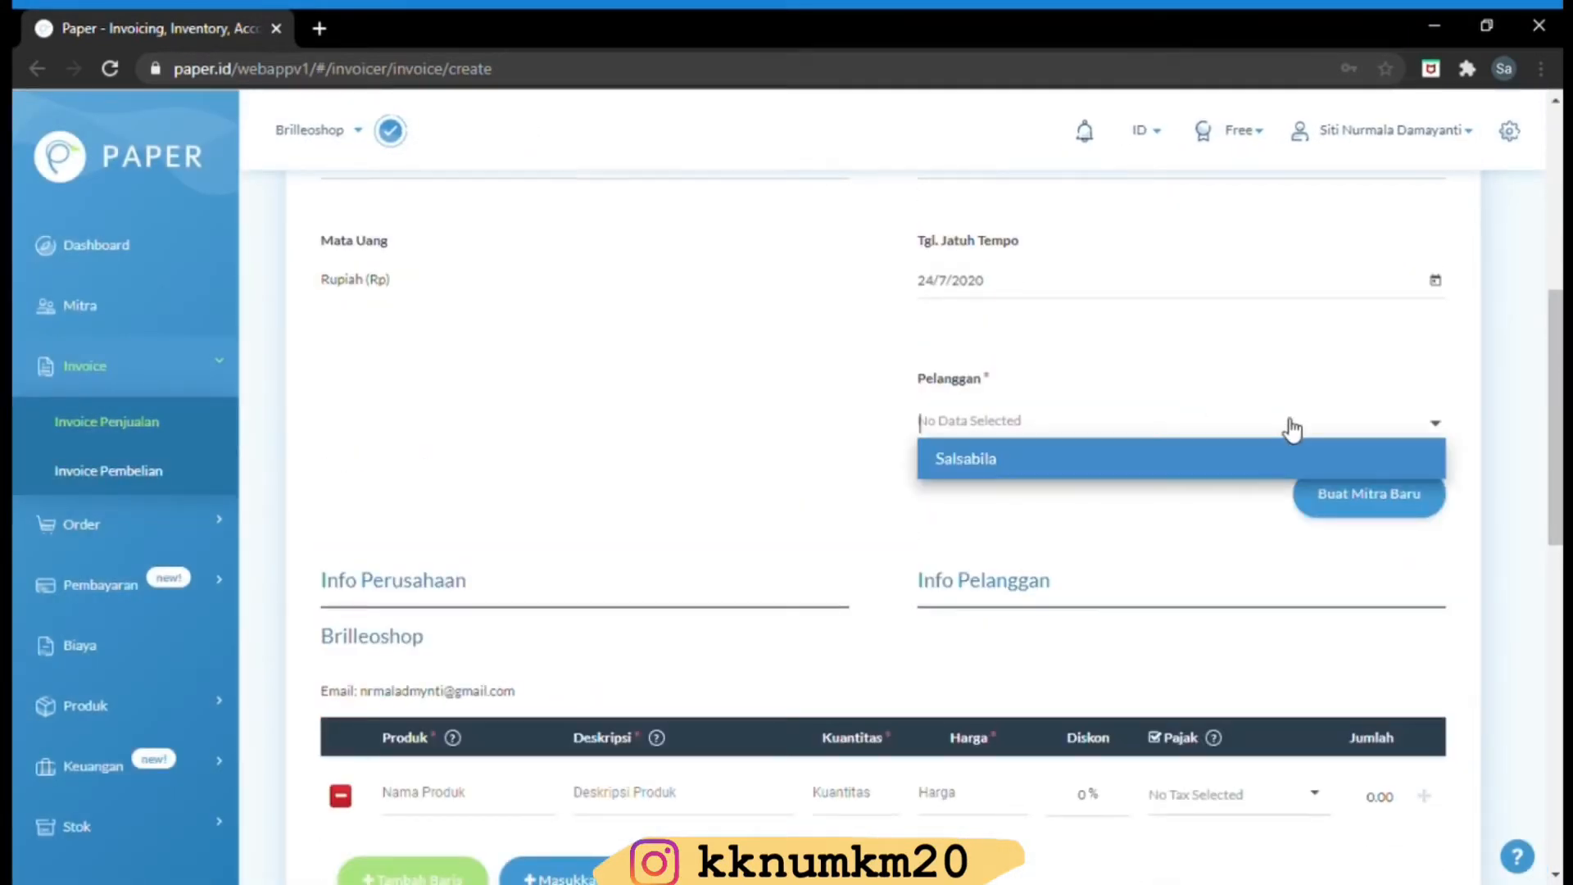
pyautogui.click(1196, 474)
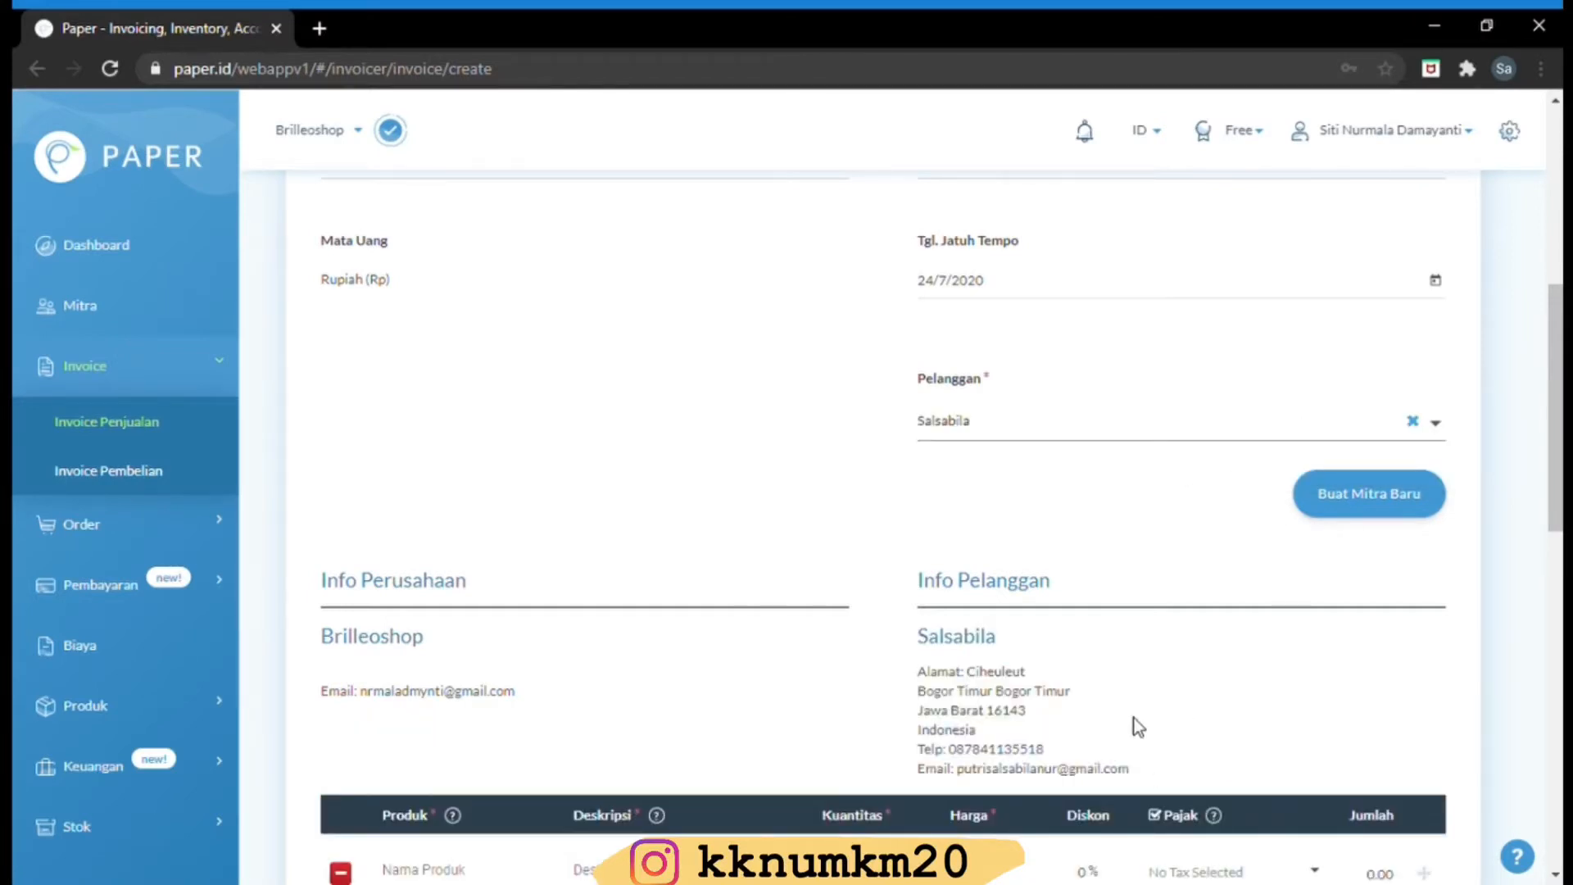
pyautogui.moveTo(1540, 378); pyautogui.dragTo(1535, 566)
# Add a Handphone line described as Samsung, quantity 1, price 12,000,000
pyautogui.moveTo(453, 248)
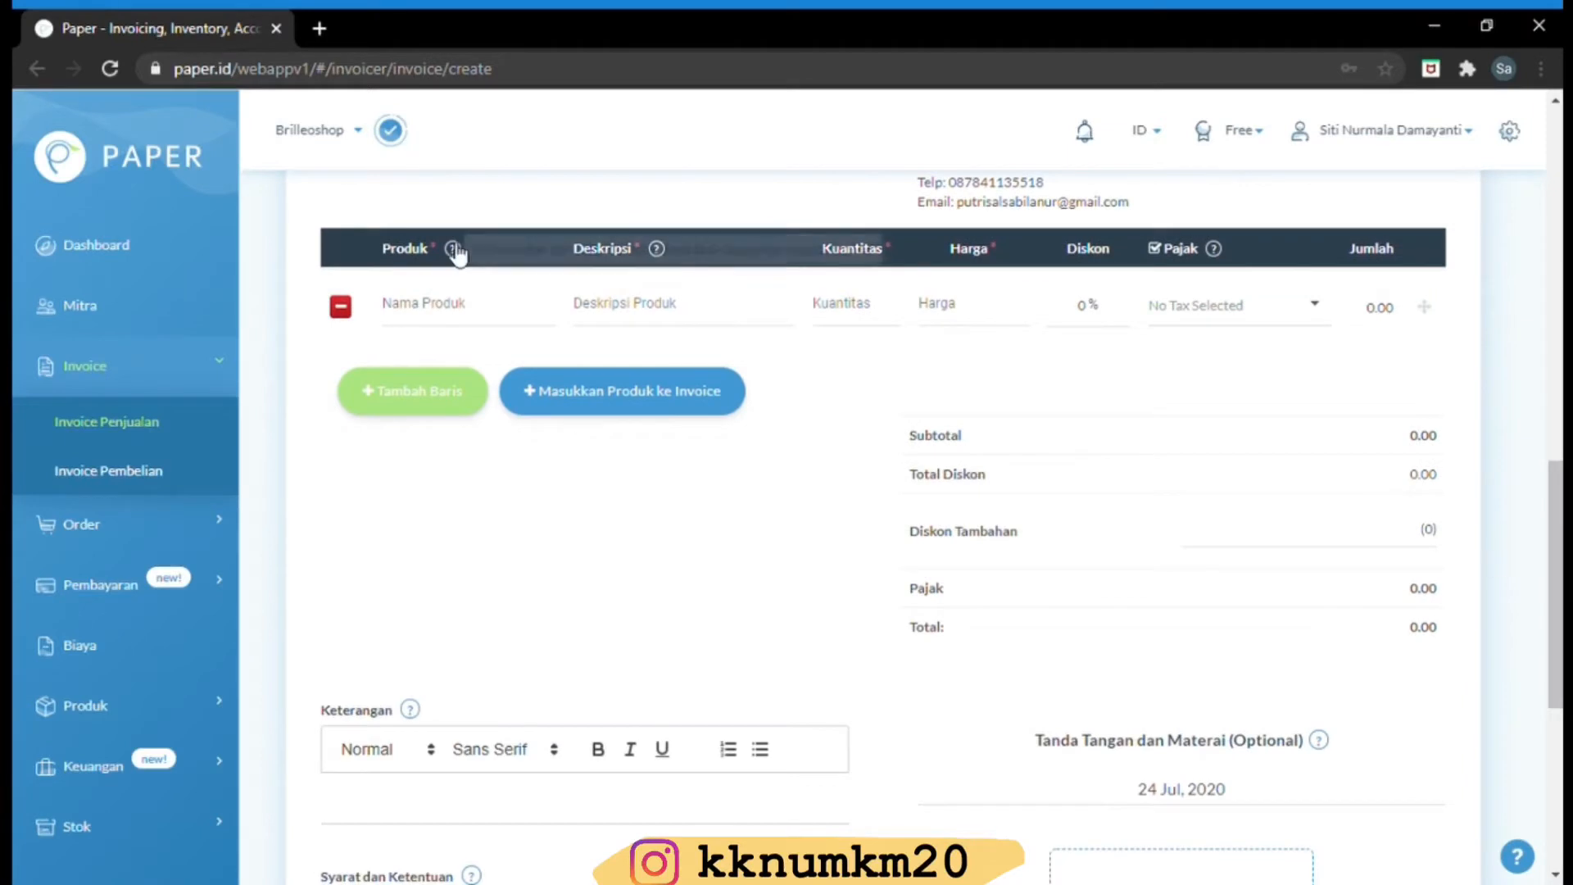
pyautogui.click(436, 318)
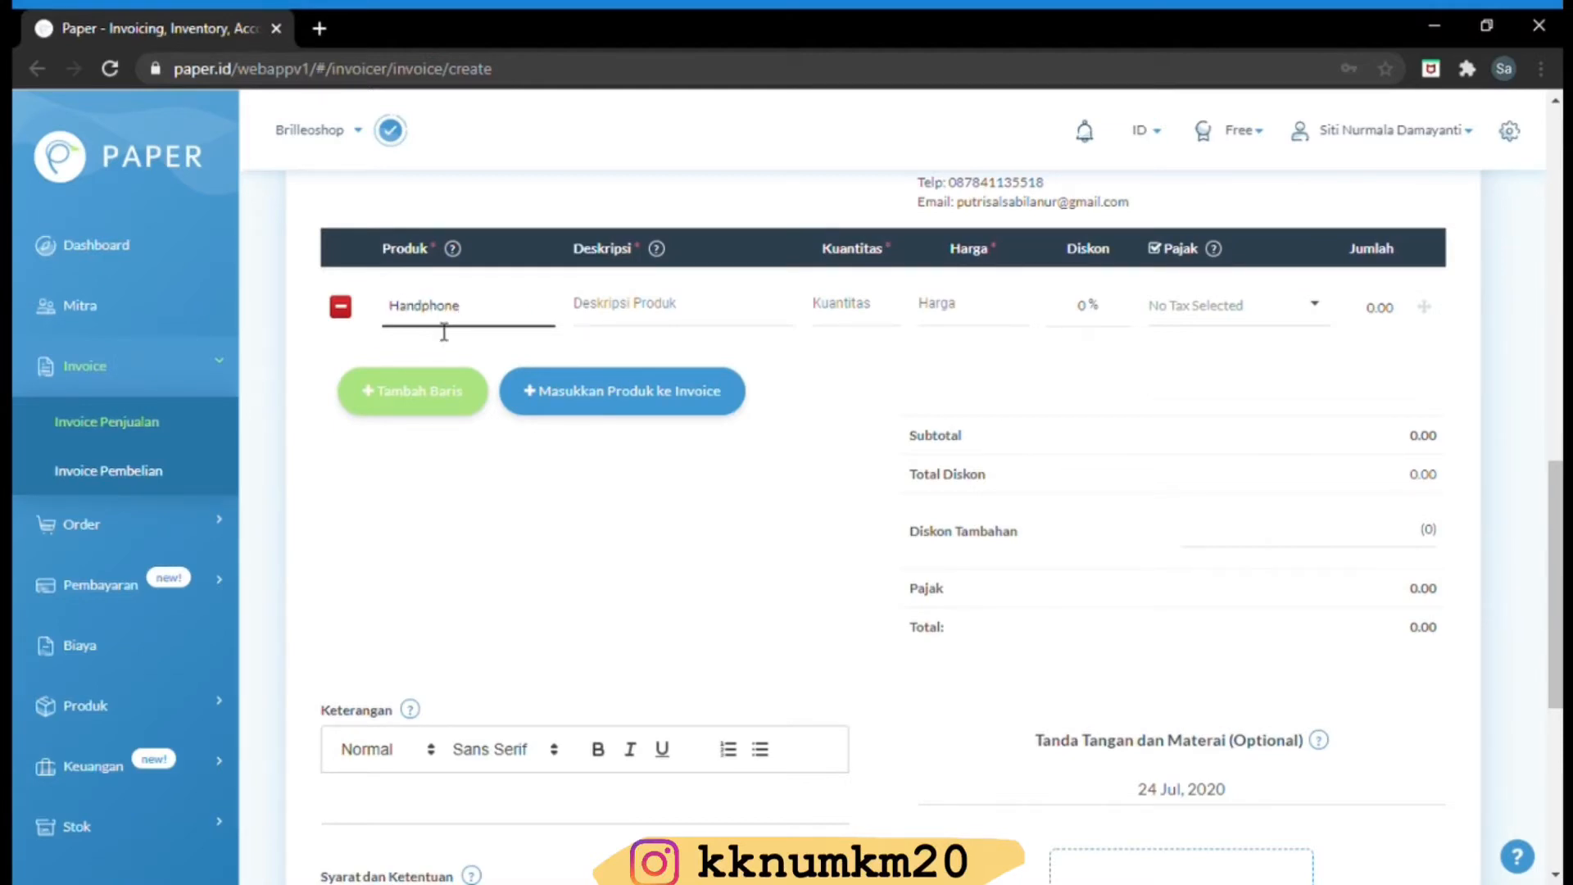
pyautogui.click(612, 329)
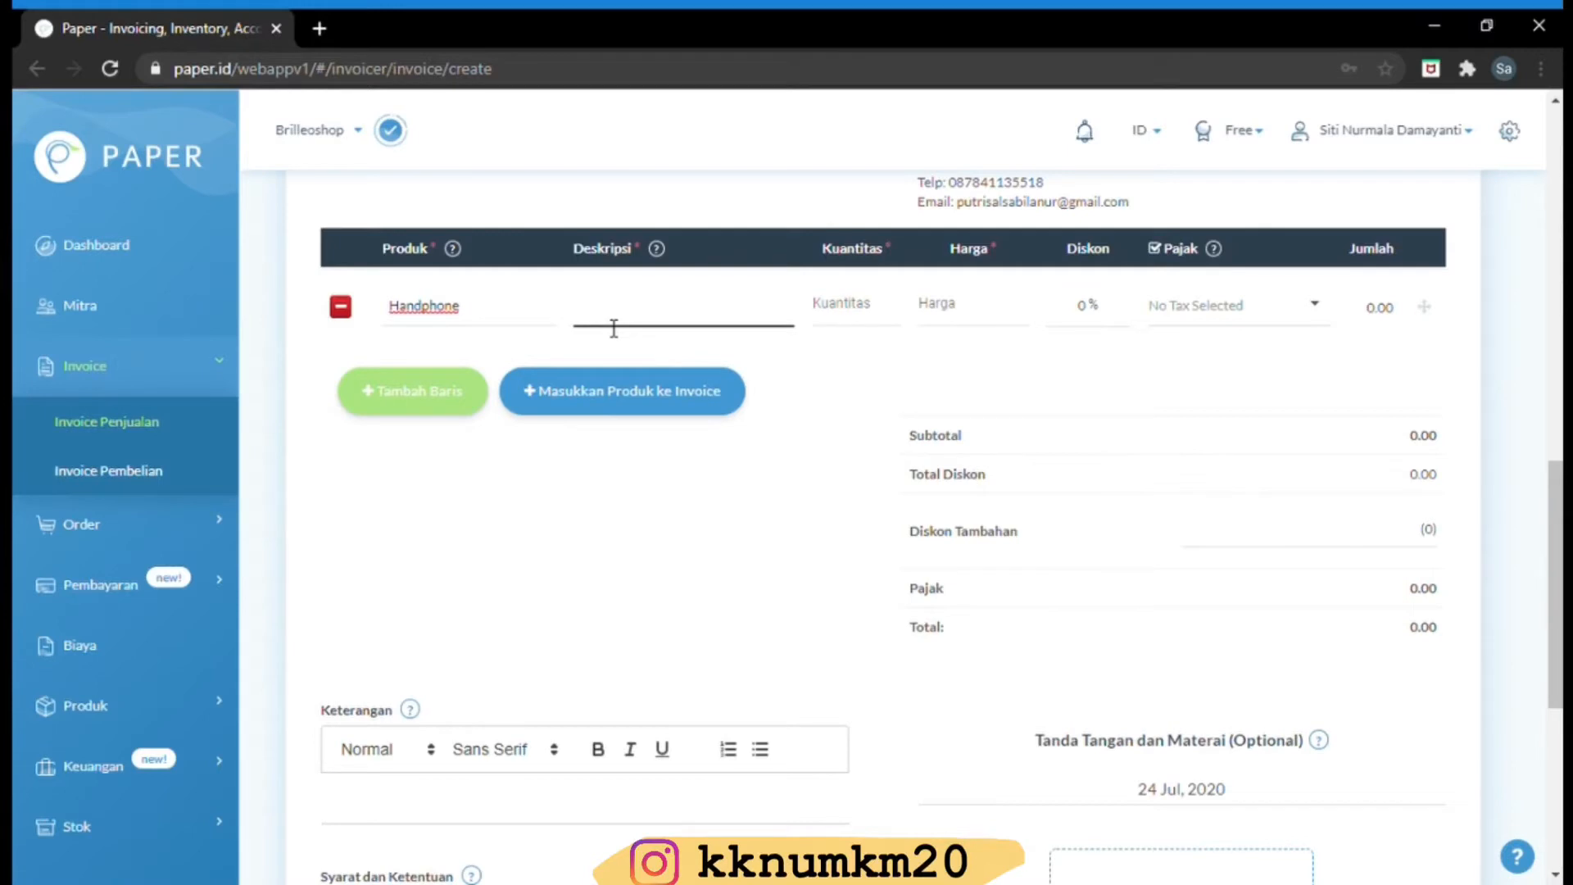
pyautogui.write('Samsung S10')
pyautogui.click(856, 308)
pyautogui.write('1')
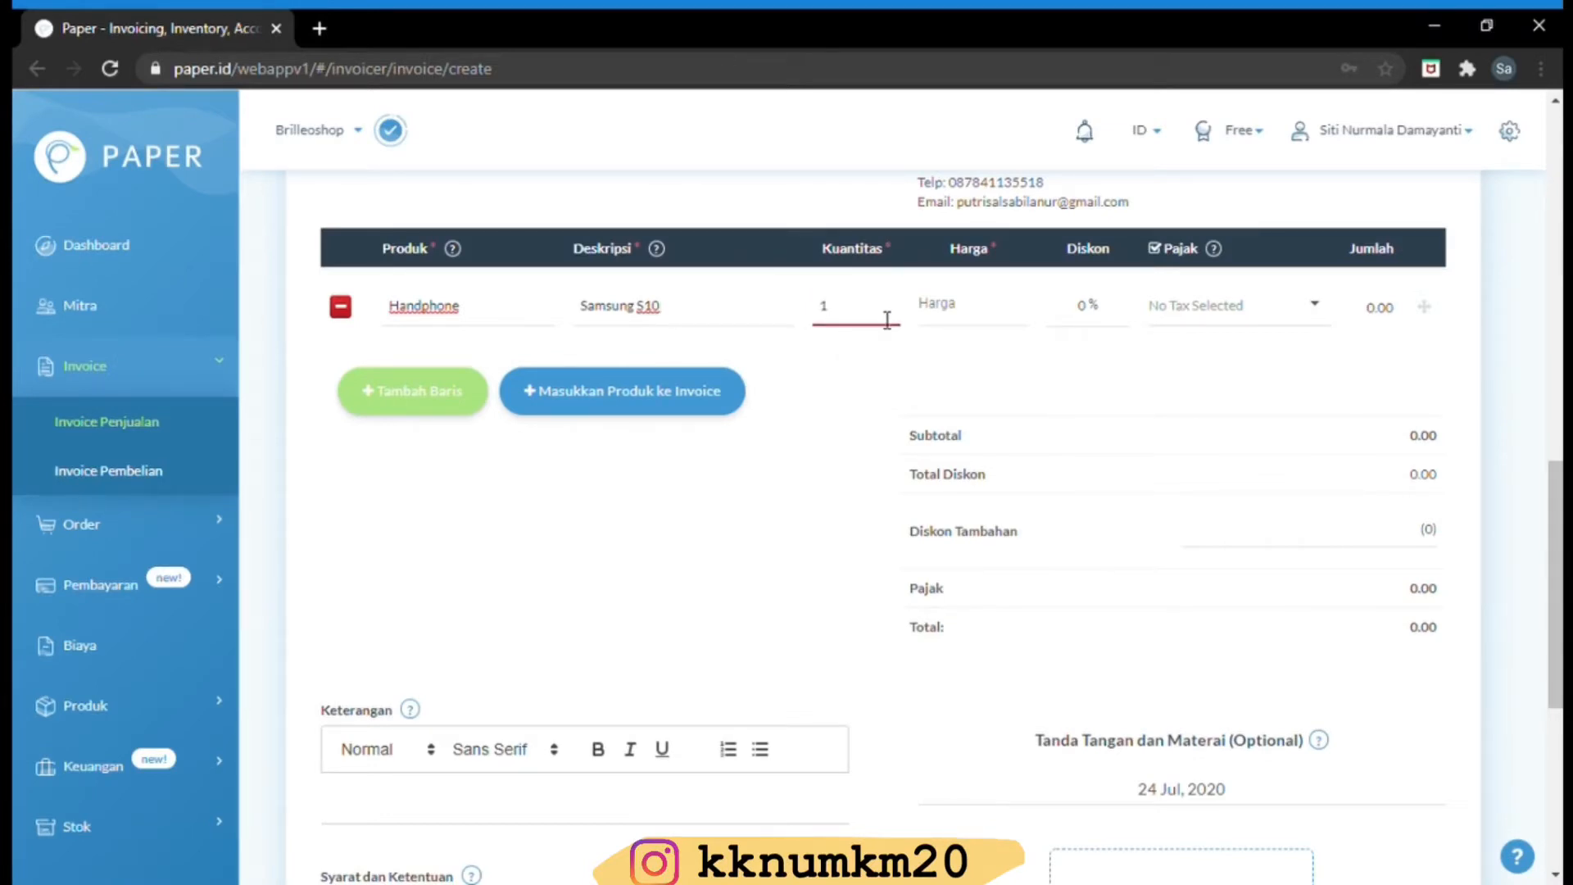
pyautogui.click(991, 316)
pyautogui.write('12,000,0')
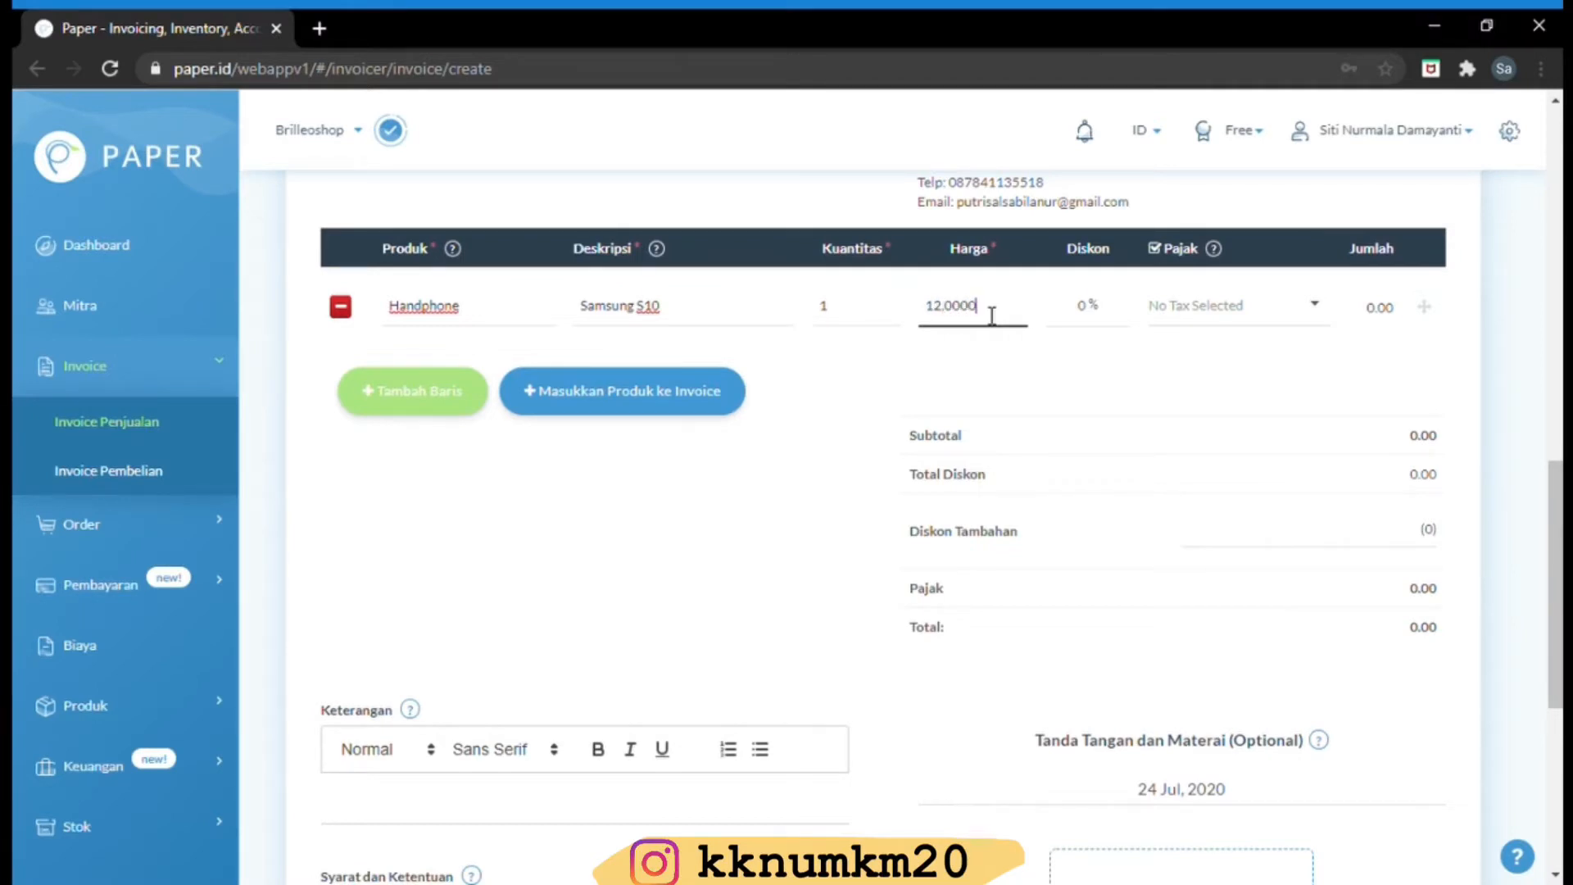
pyautogui.write('00')
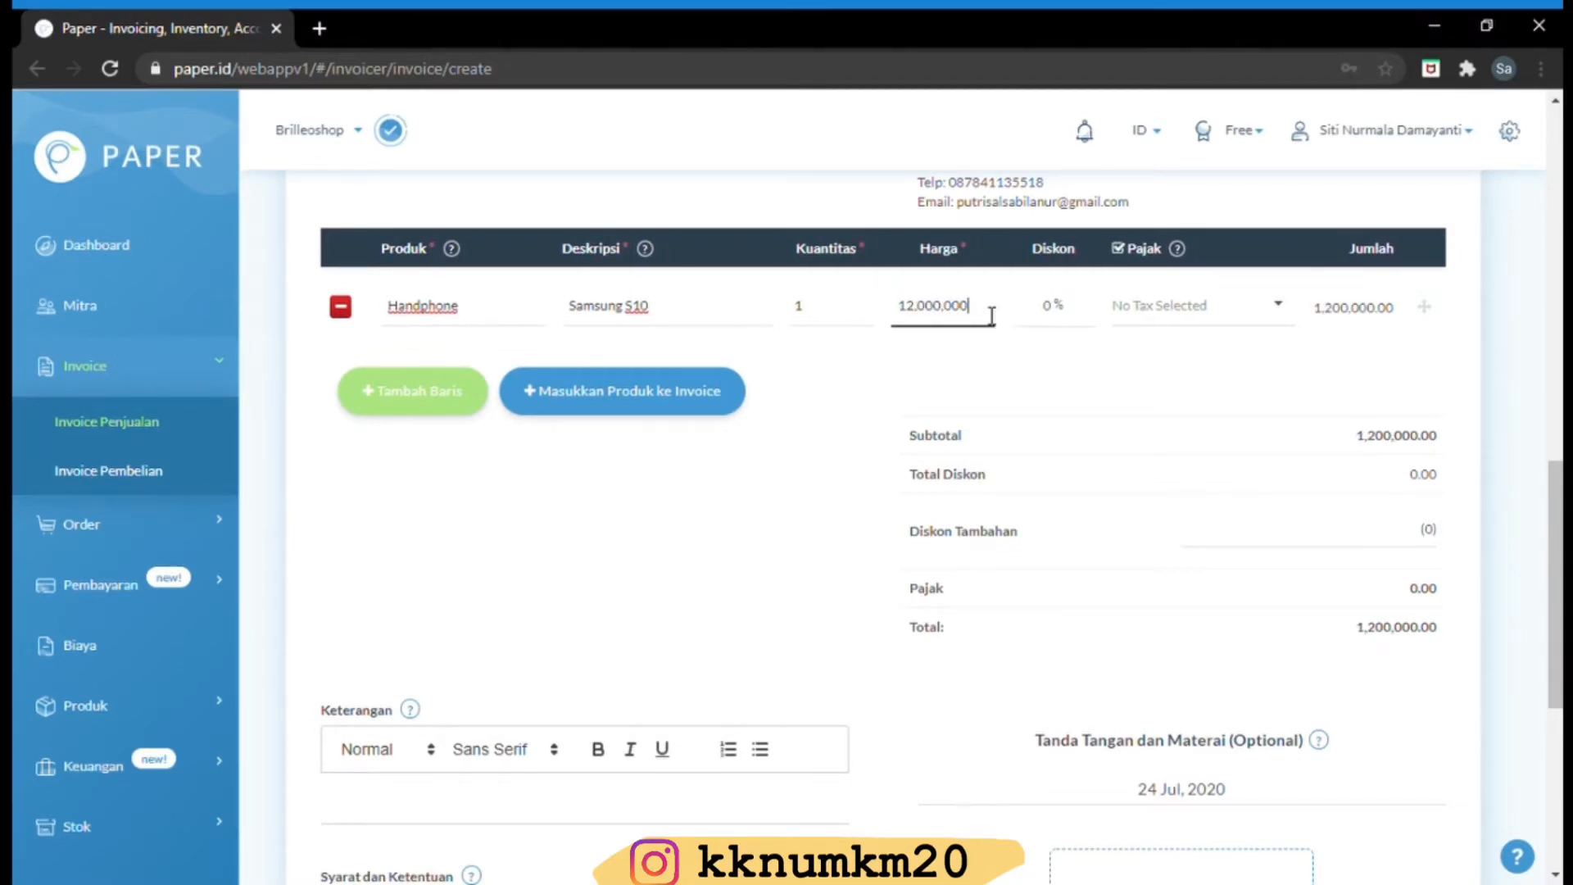
# Give the Handphone line a 5% discount and PPN 10% EXCLUSIVE tax, totalling 12,540,000
pyautogui.click(1057, 316)
pyautogui.press('BackSpace')
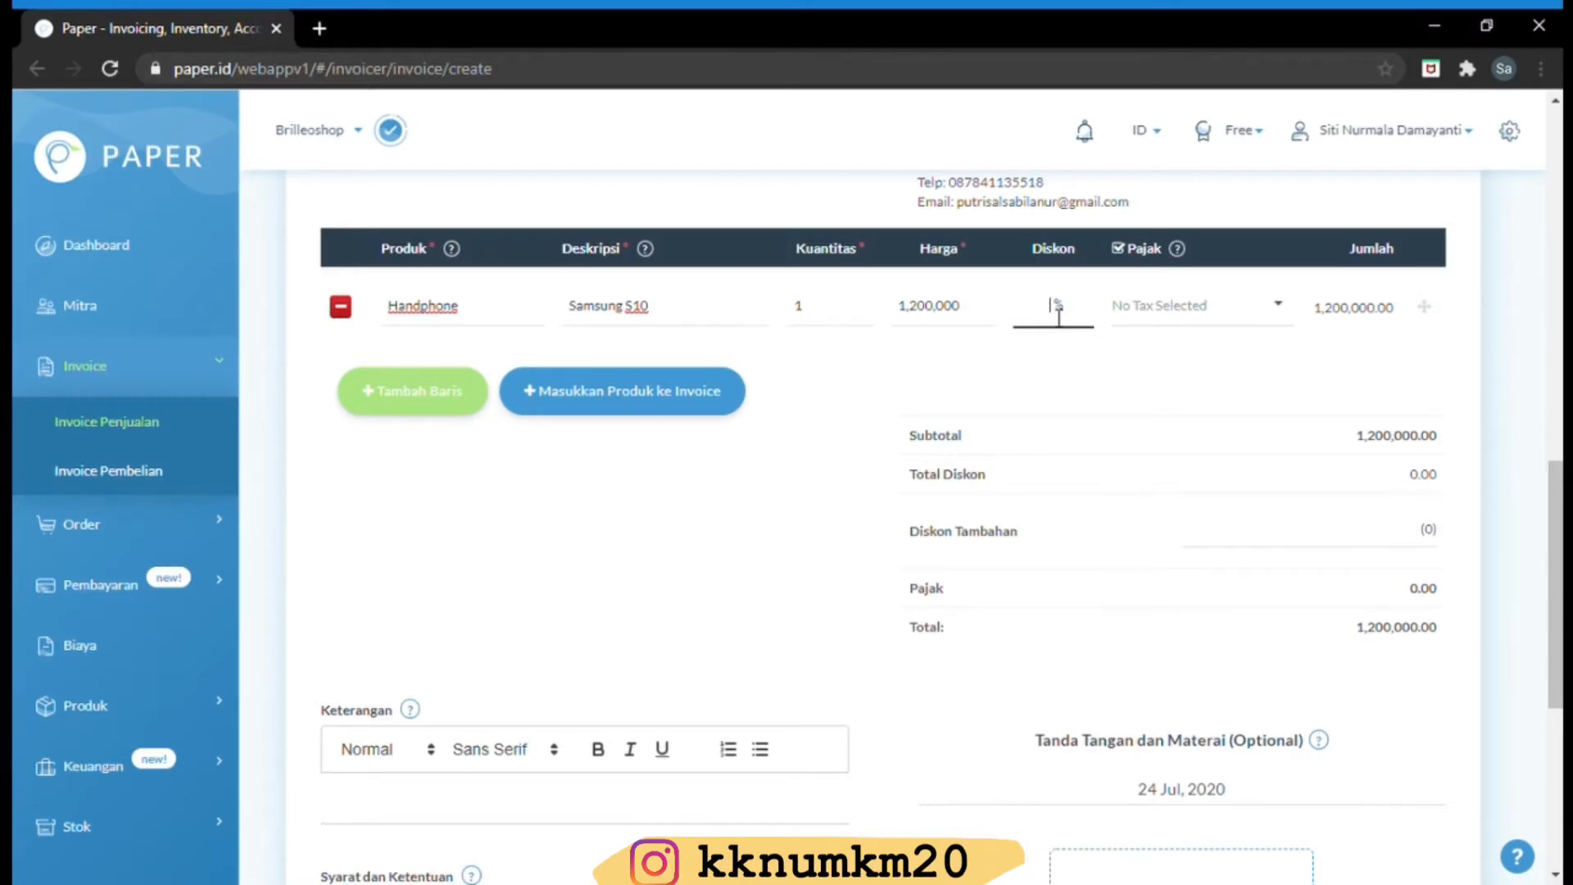
pyautogui.click(979, 330)
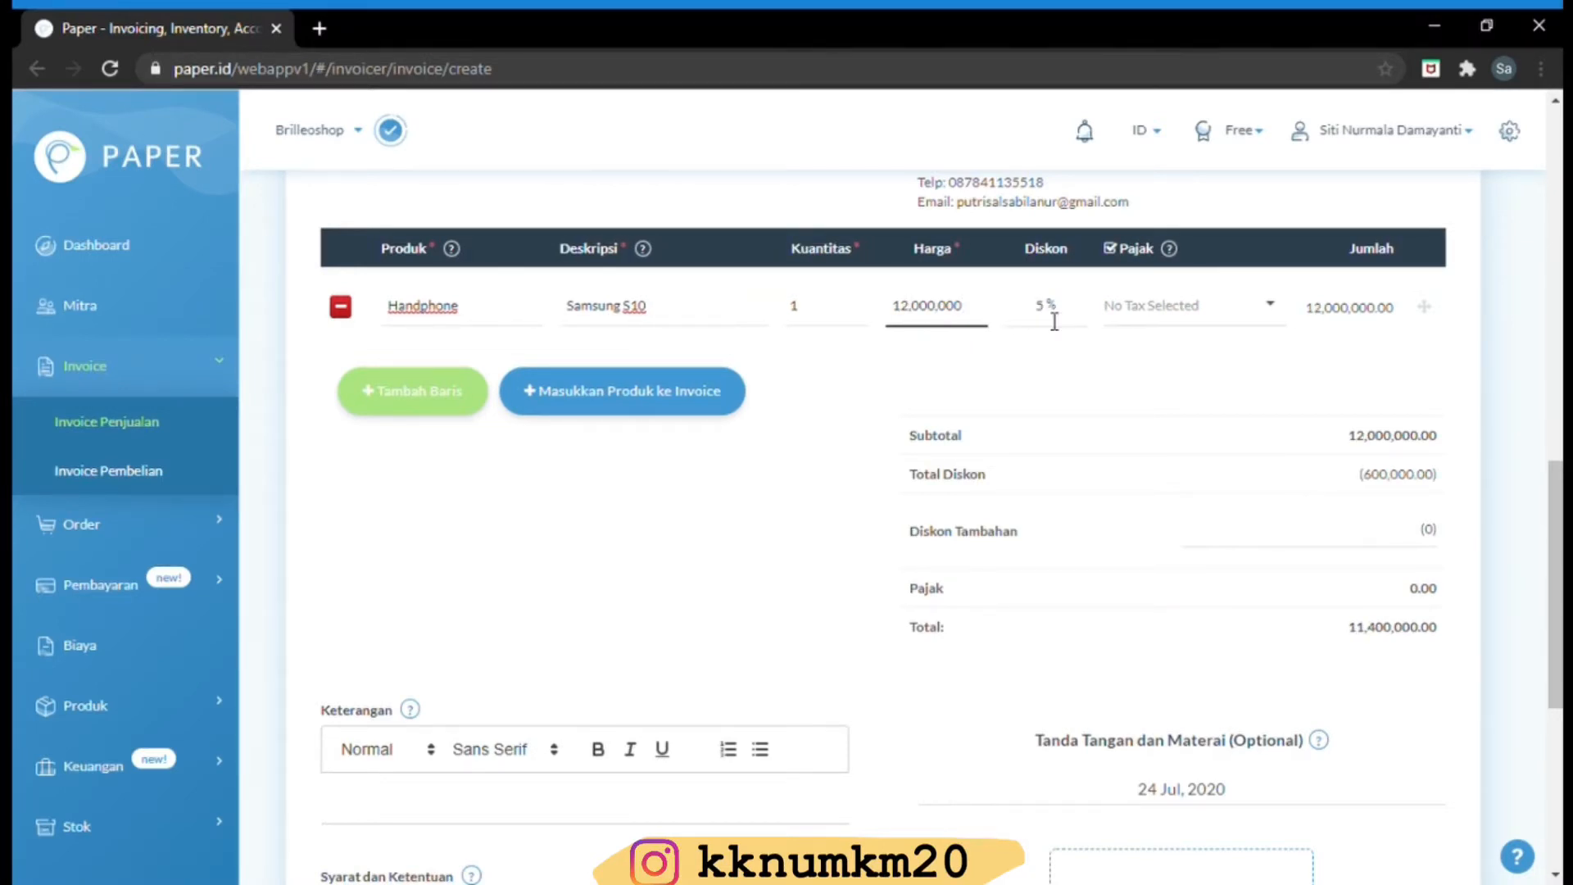
pyautogui.click(1143, 311)
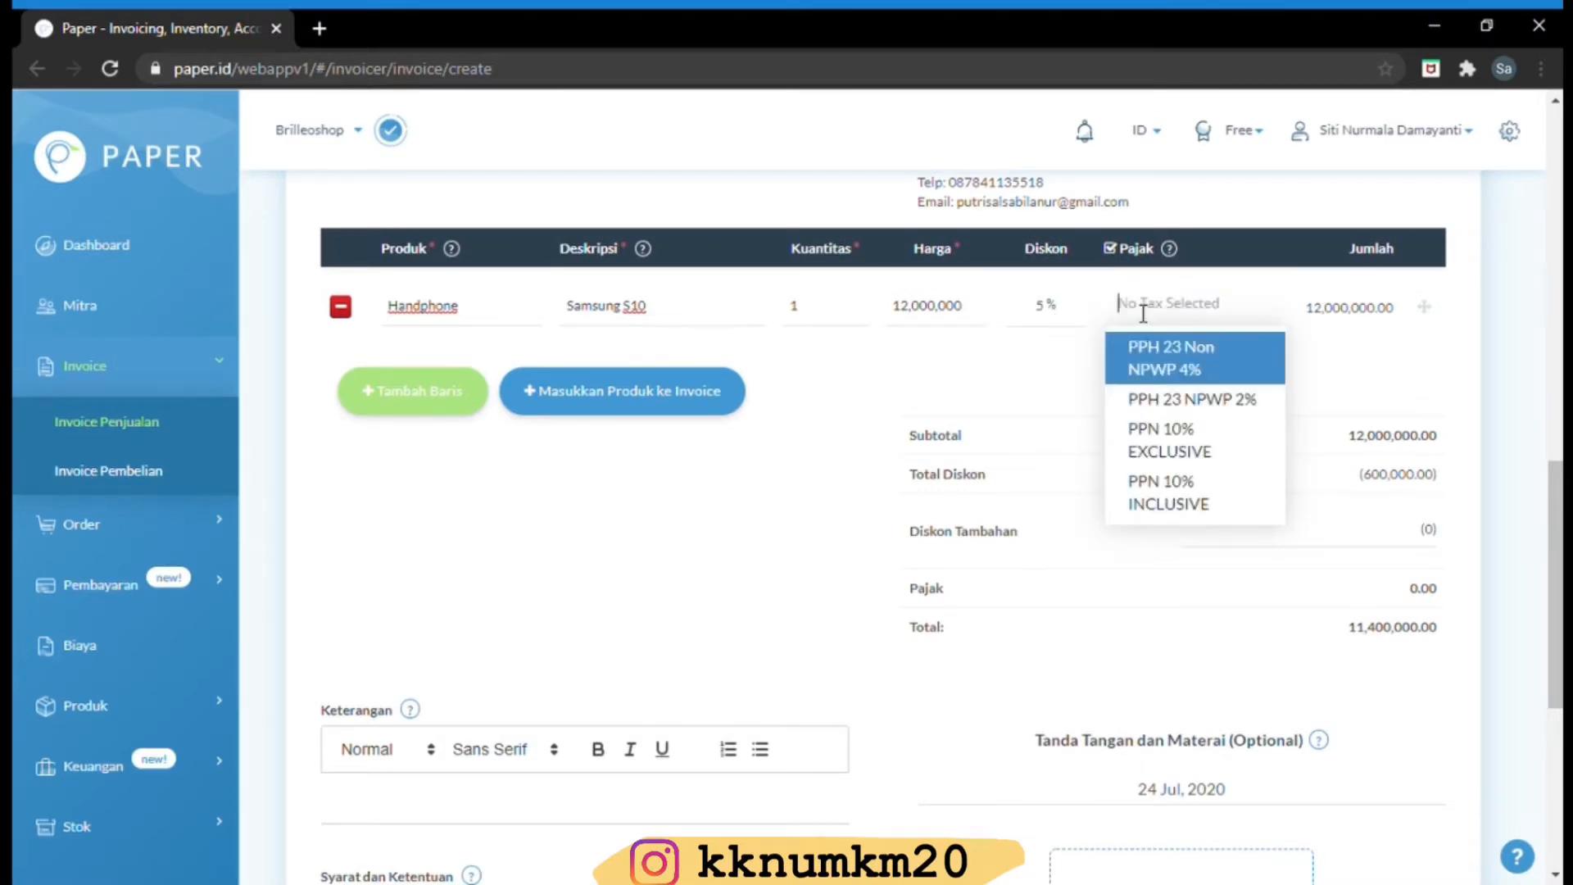
pyautogui.click(1170, 443)
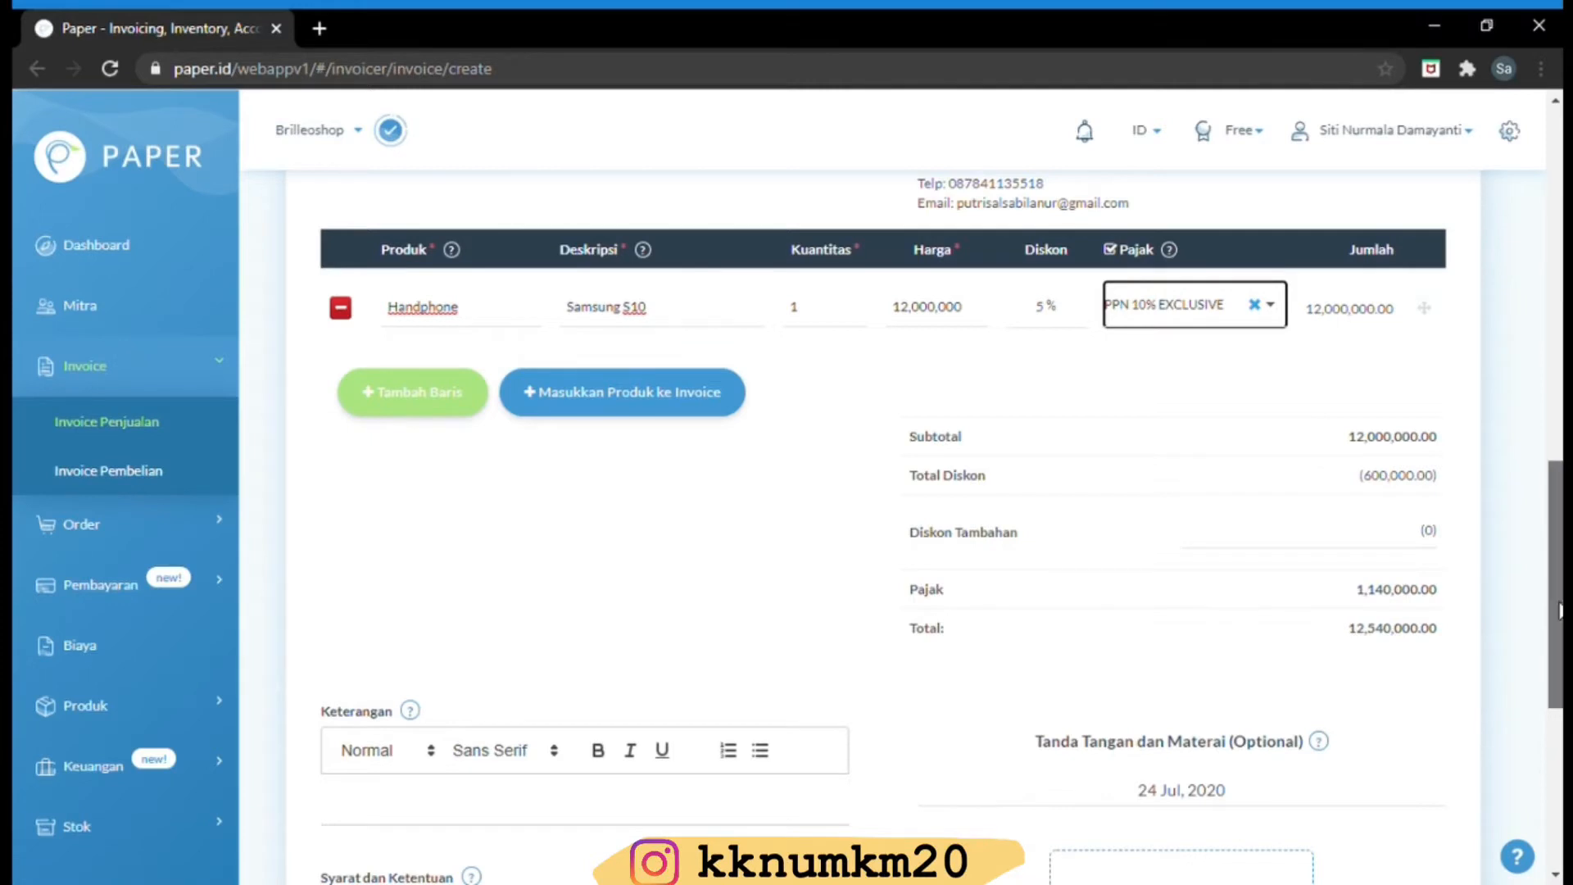
pyautogui.moveTo(1559, 611); pyautogui.dragTo(1551, 741)
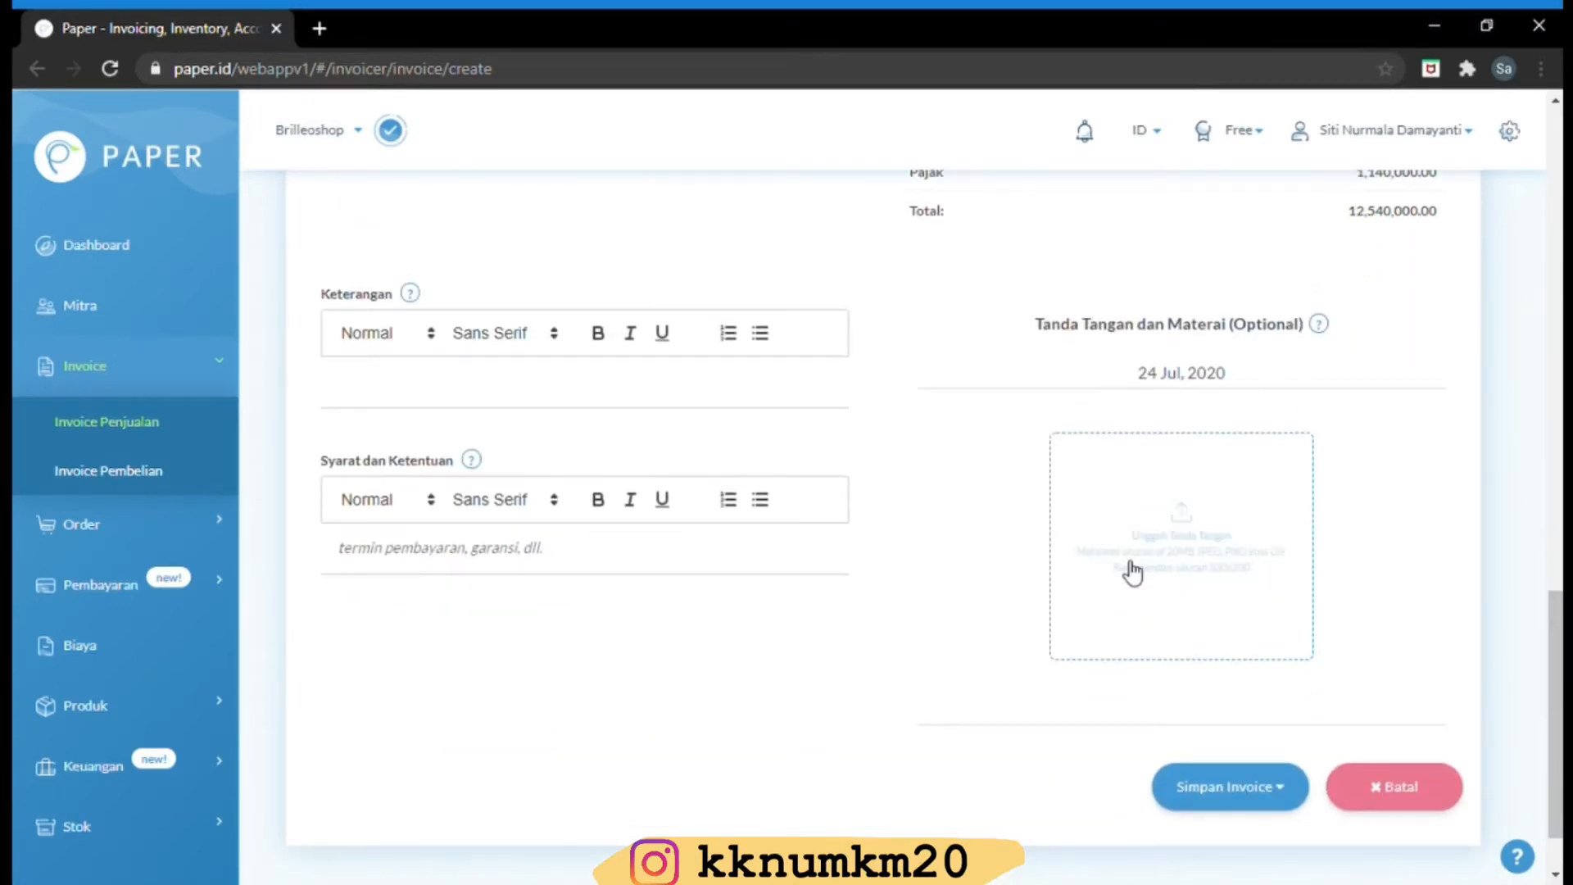
# Save and confirm invoice INV/2020/0005, skipping sending it to the customer
pyautogui.click(1253, 780)
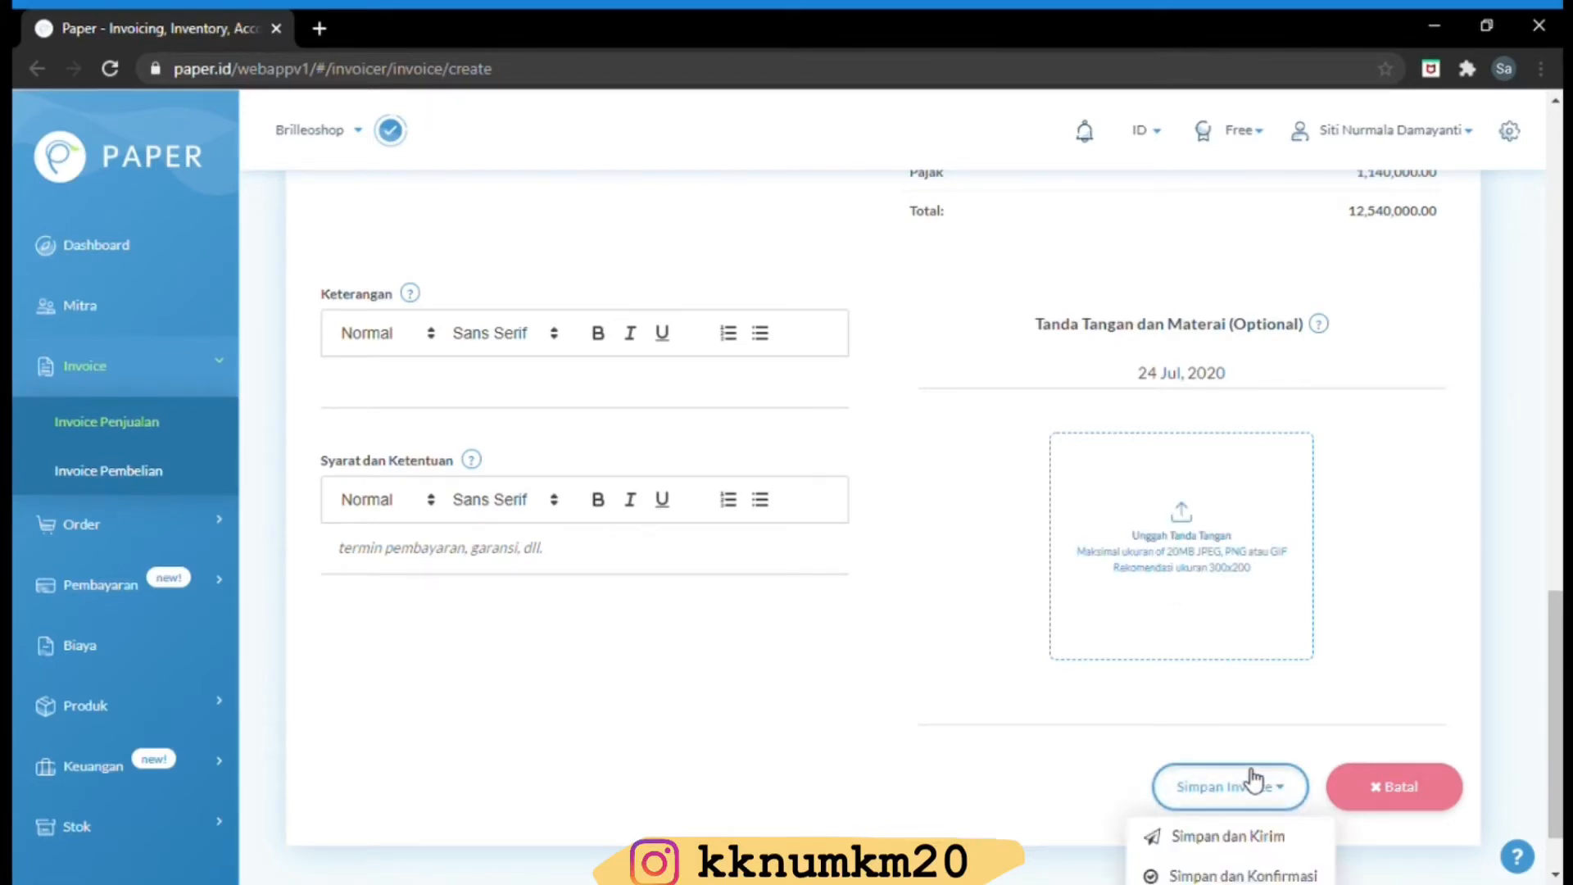
pyautogui.scroll(-1, 1269, 779)
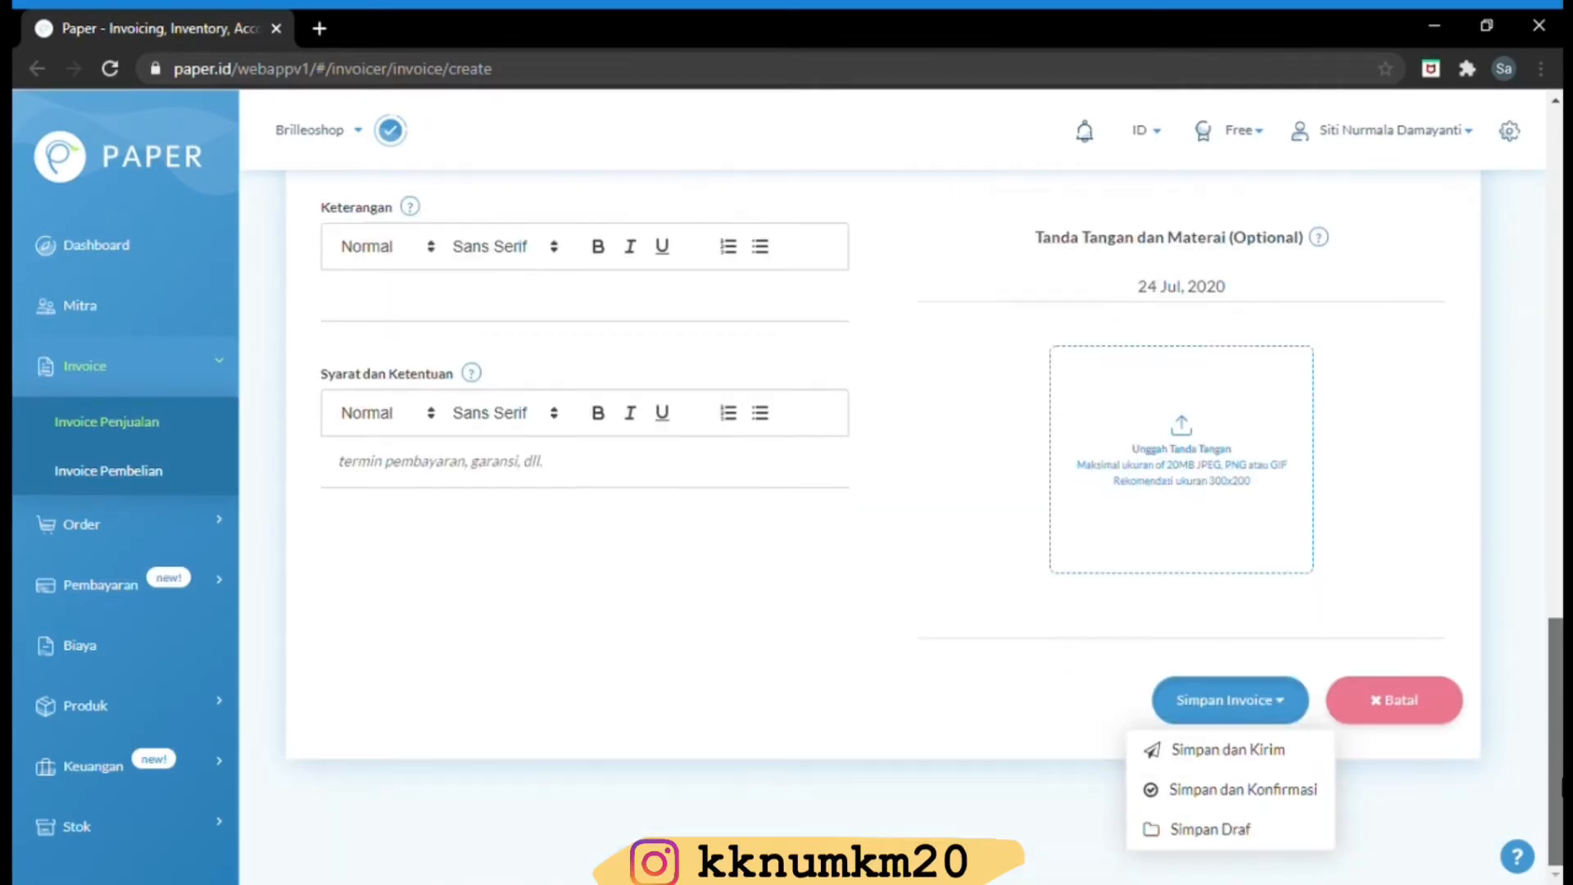
pyautogui.click(1289, 789)
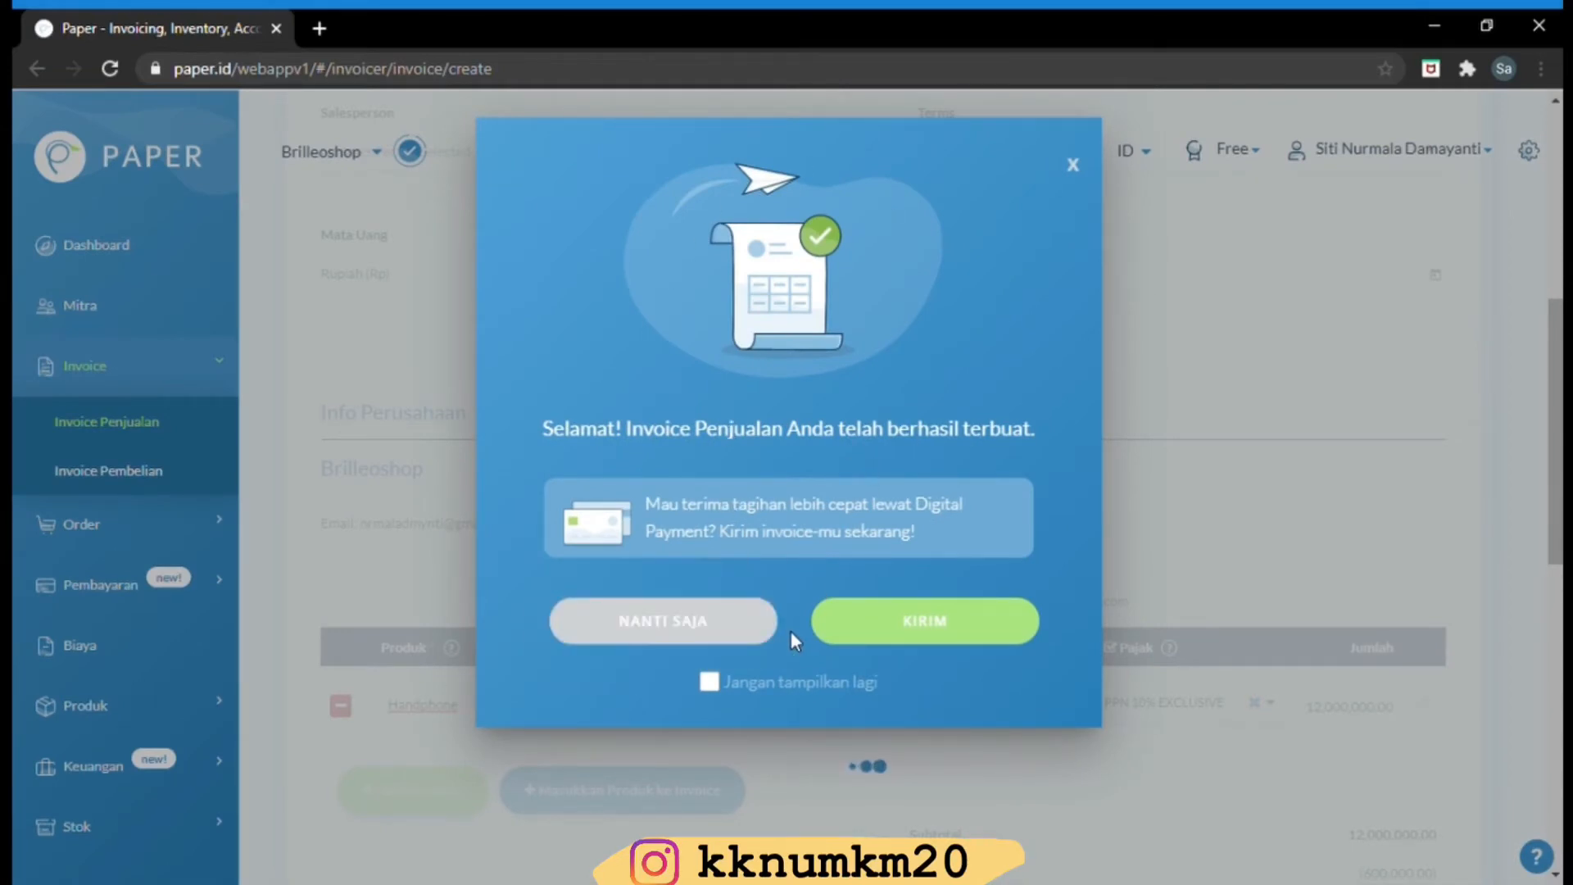
pyautogui.click(671, 631)
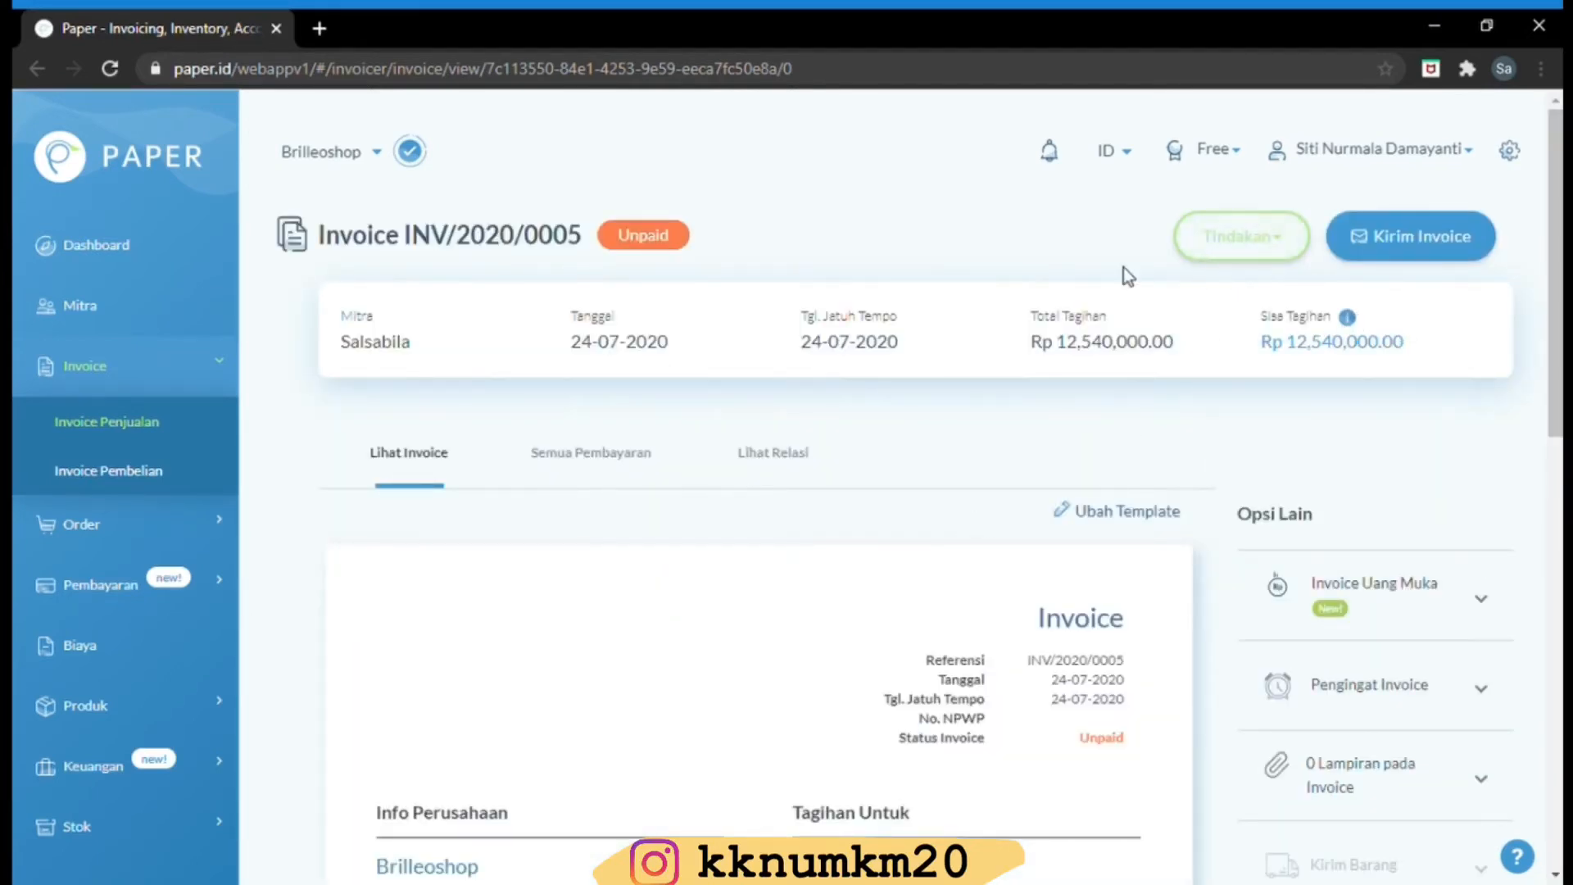
pyautogui.click(1287, 242)
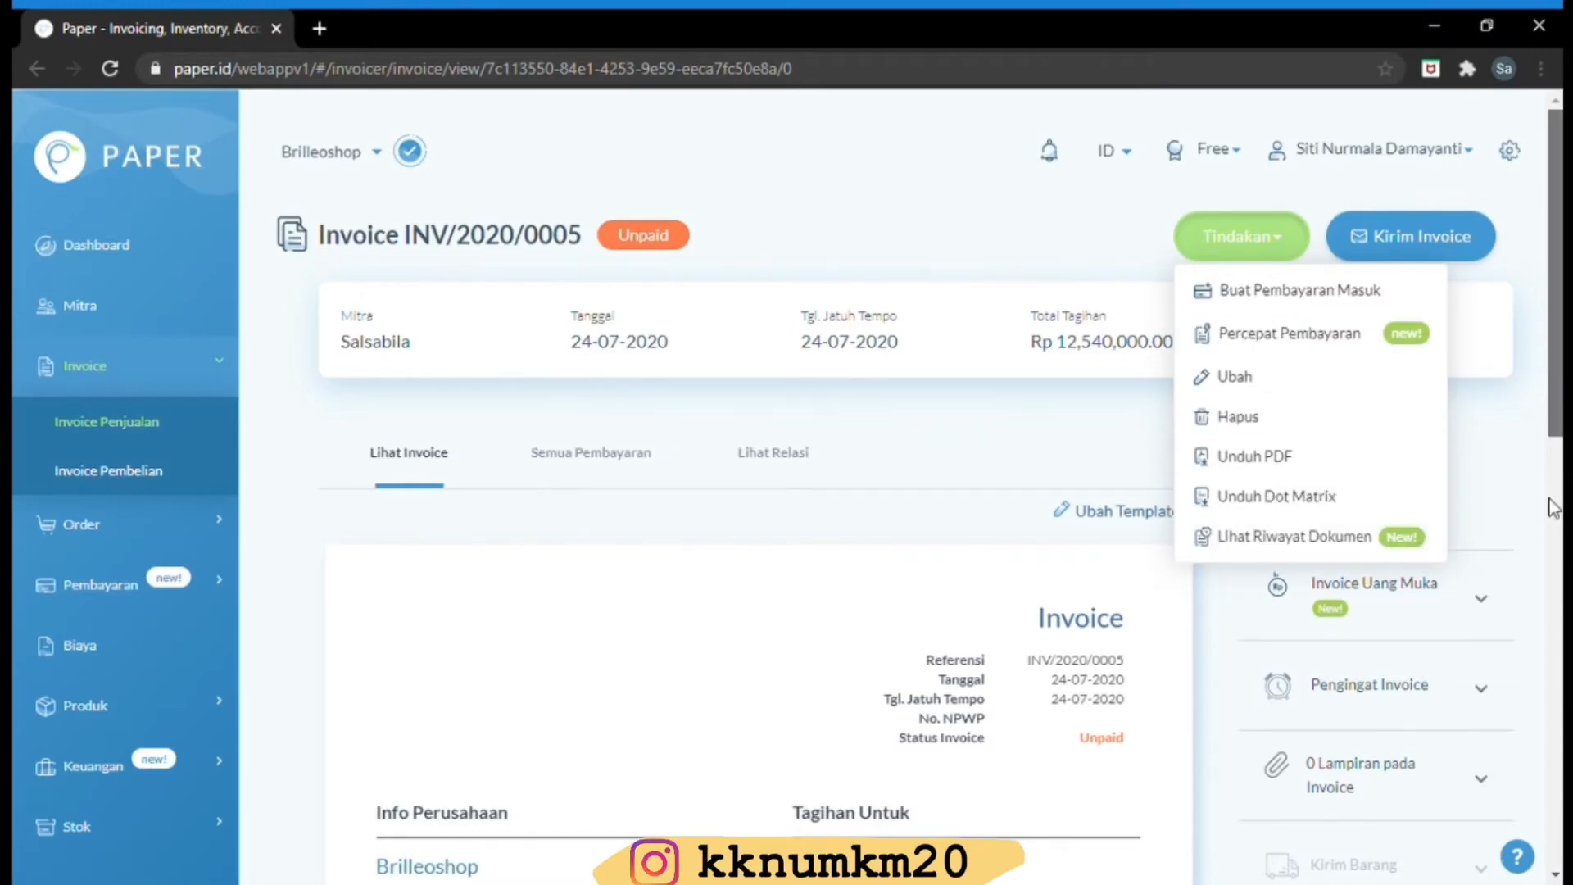
pyautogui.scroll(-5, 1544, 660)
pyautogui.scroll(-6, 1546, 721)
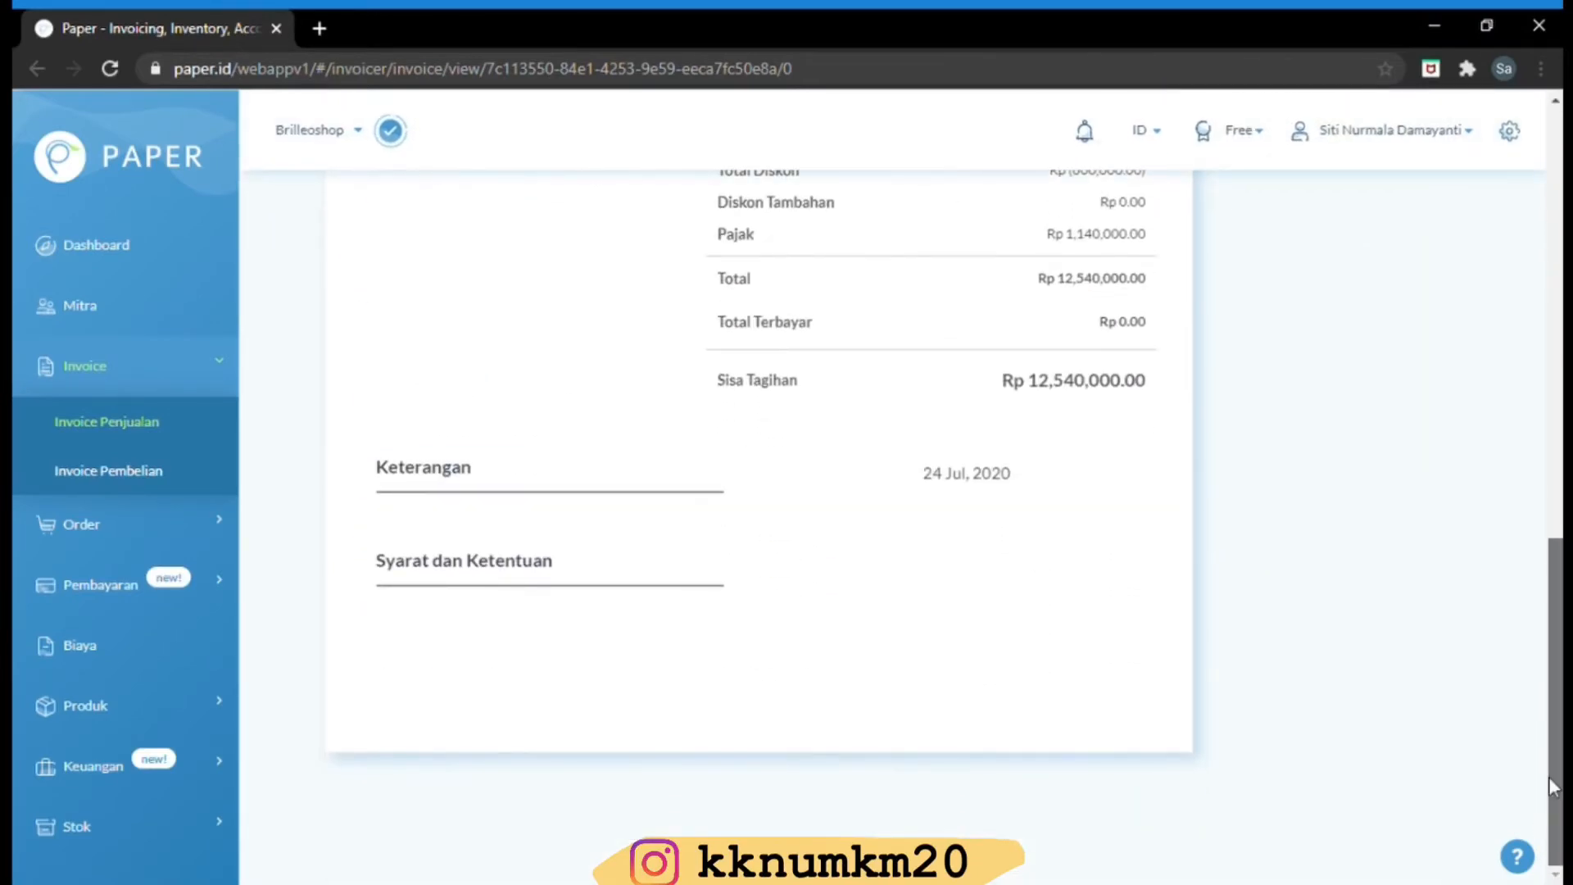
pyautogui.scroll(5, 1546, 720)
pyautogui.scroll(6, 1547, 721)
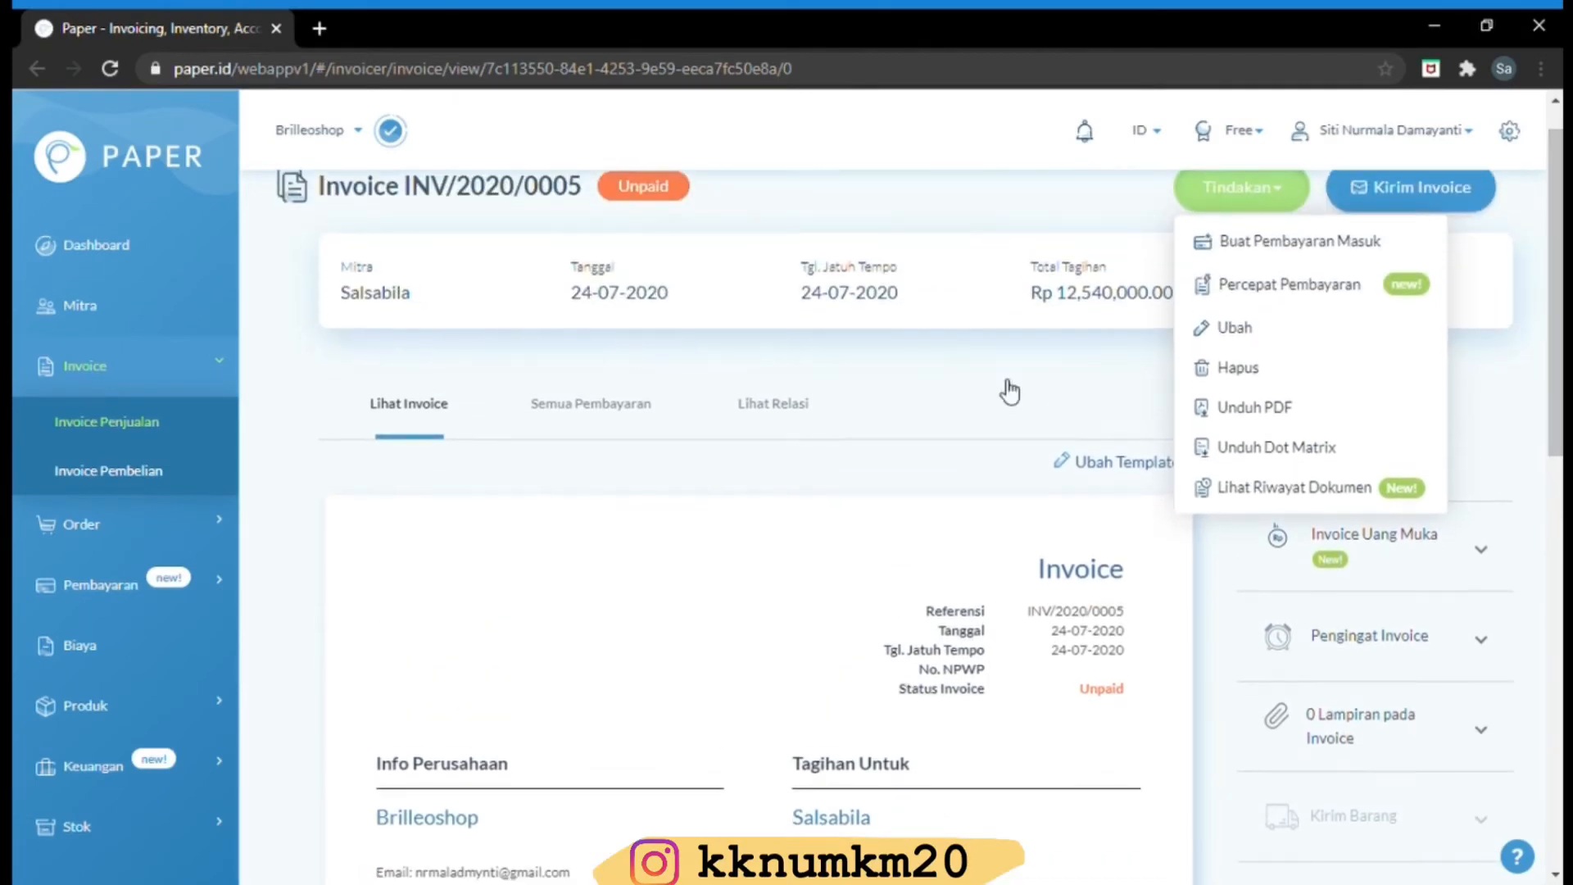
pyautogui.click(119, 532)
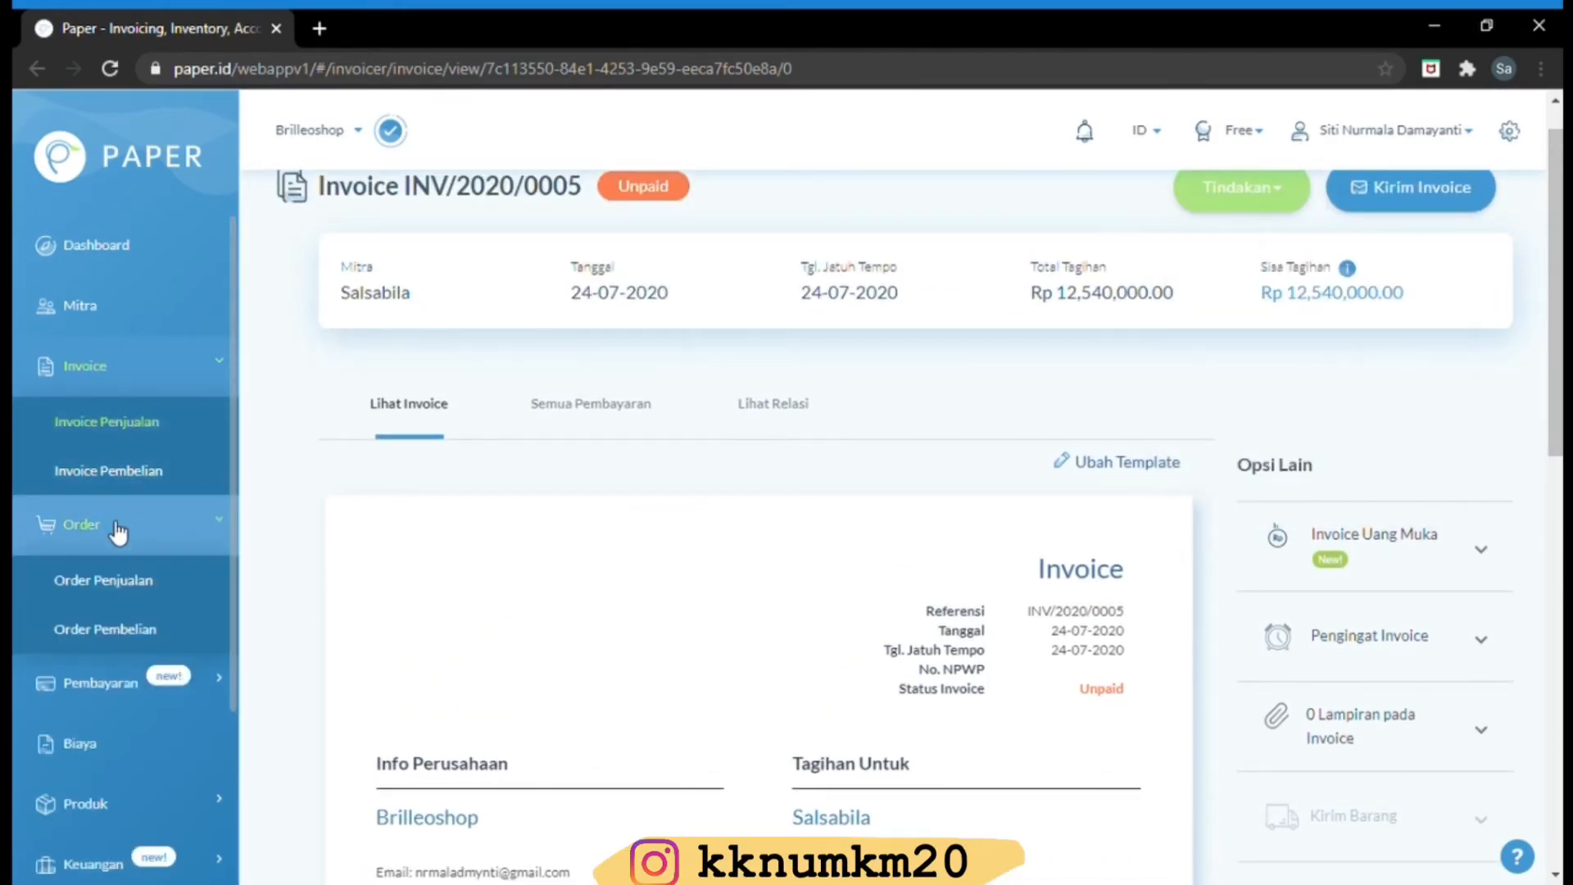
# Start a new incoming payment from Pembayaran > Terima Pembayaran
pyautogui.click(109, 685)
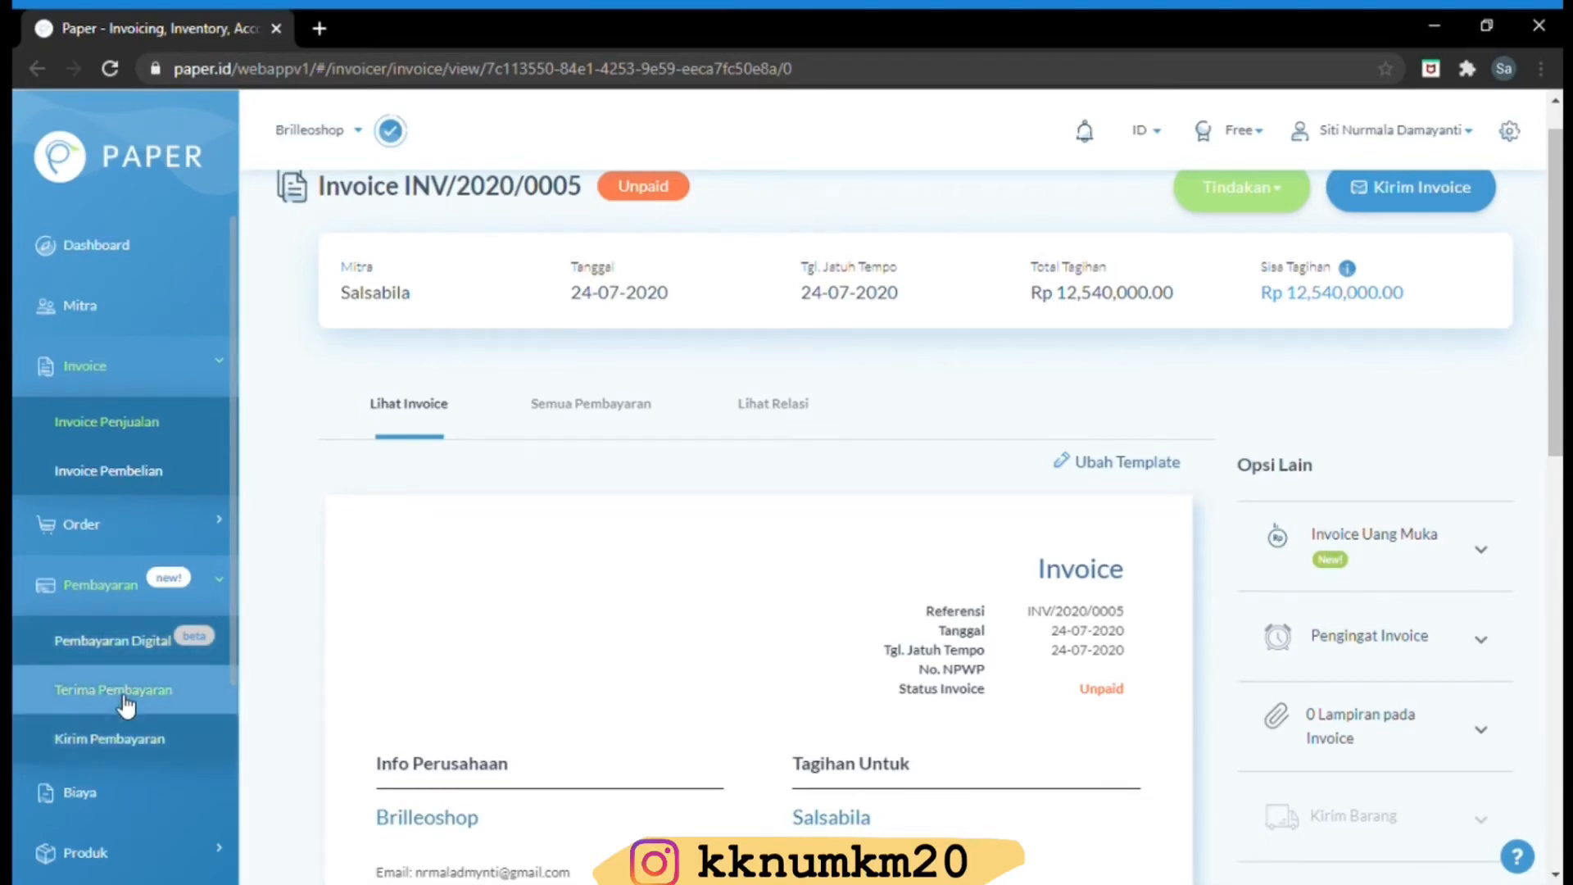
pyautogui.click(126, 703)
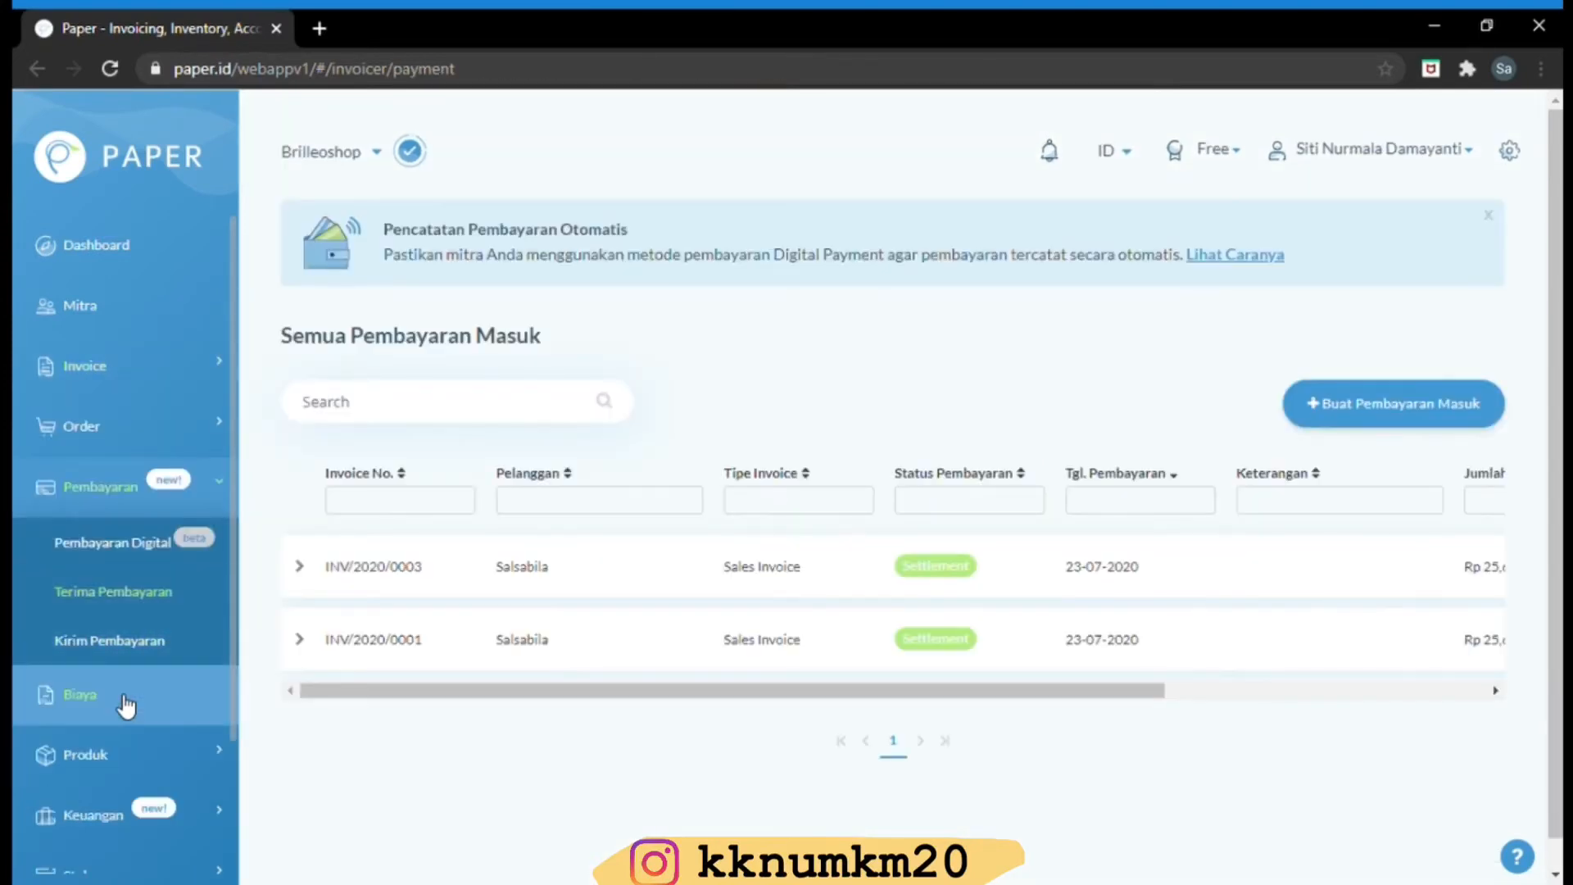
pyautogui.click(1366, 405)
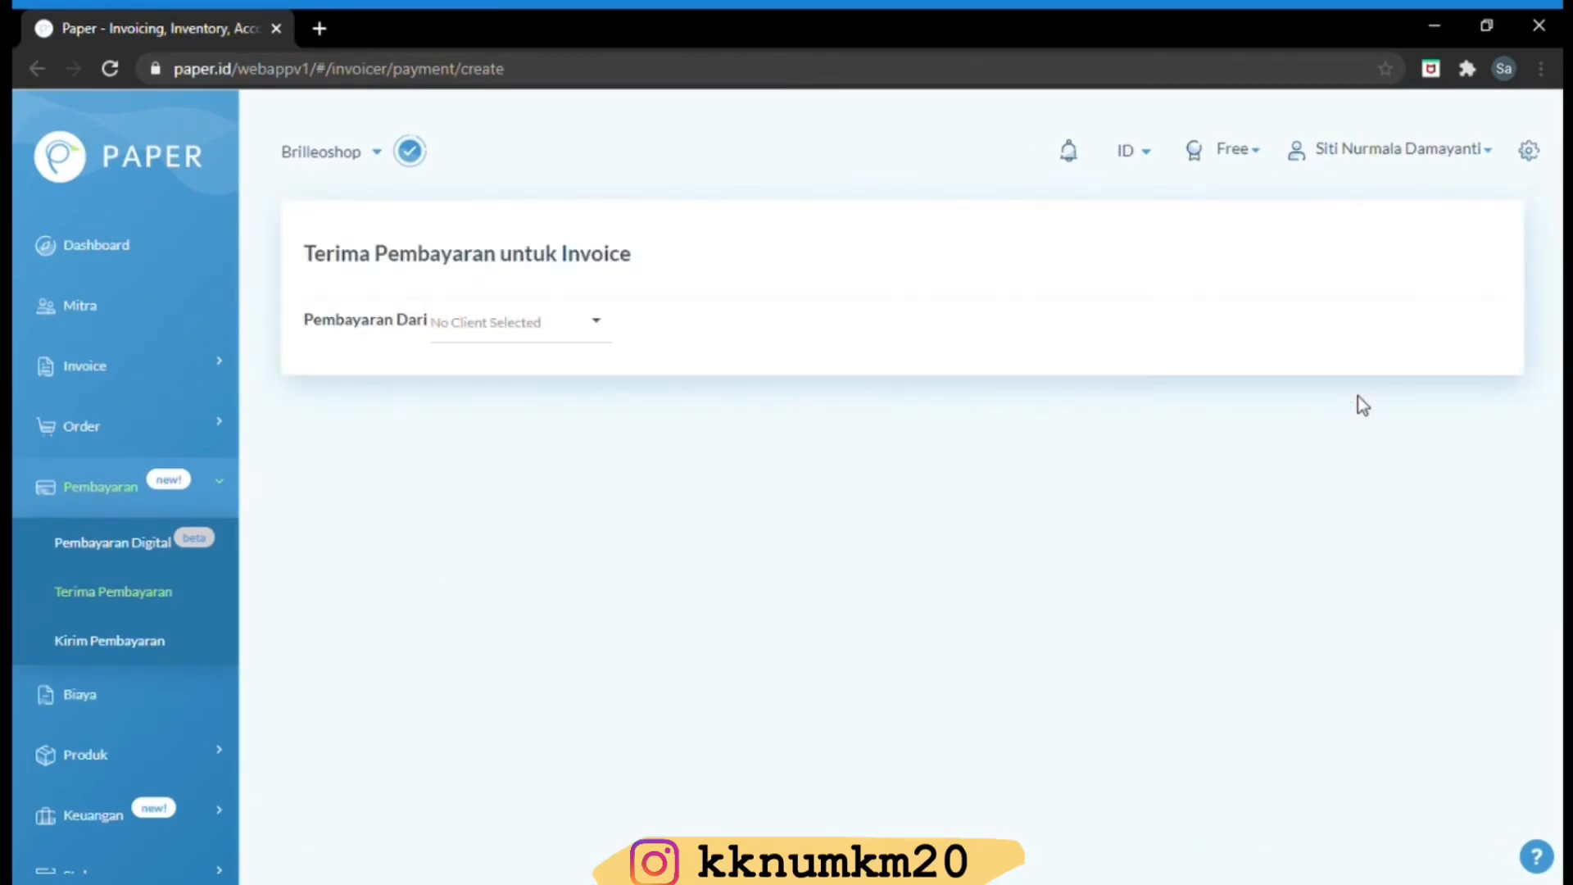
# Set the customer as payer, Bank Transfer as method and Bank as account, then list invoices
pyautogui.click(603, 328)
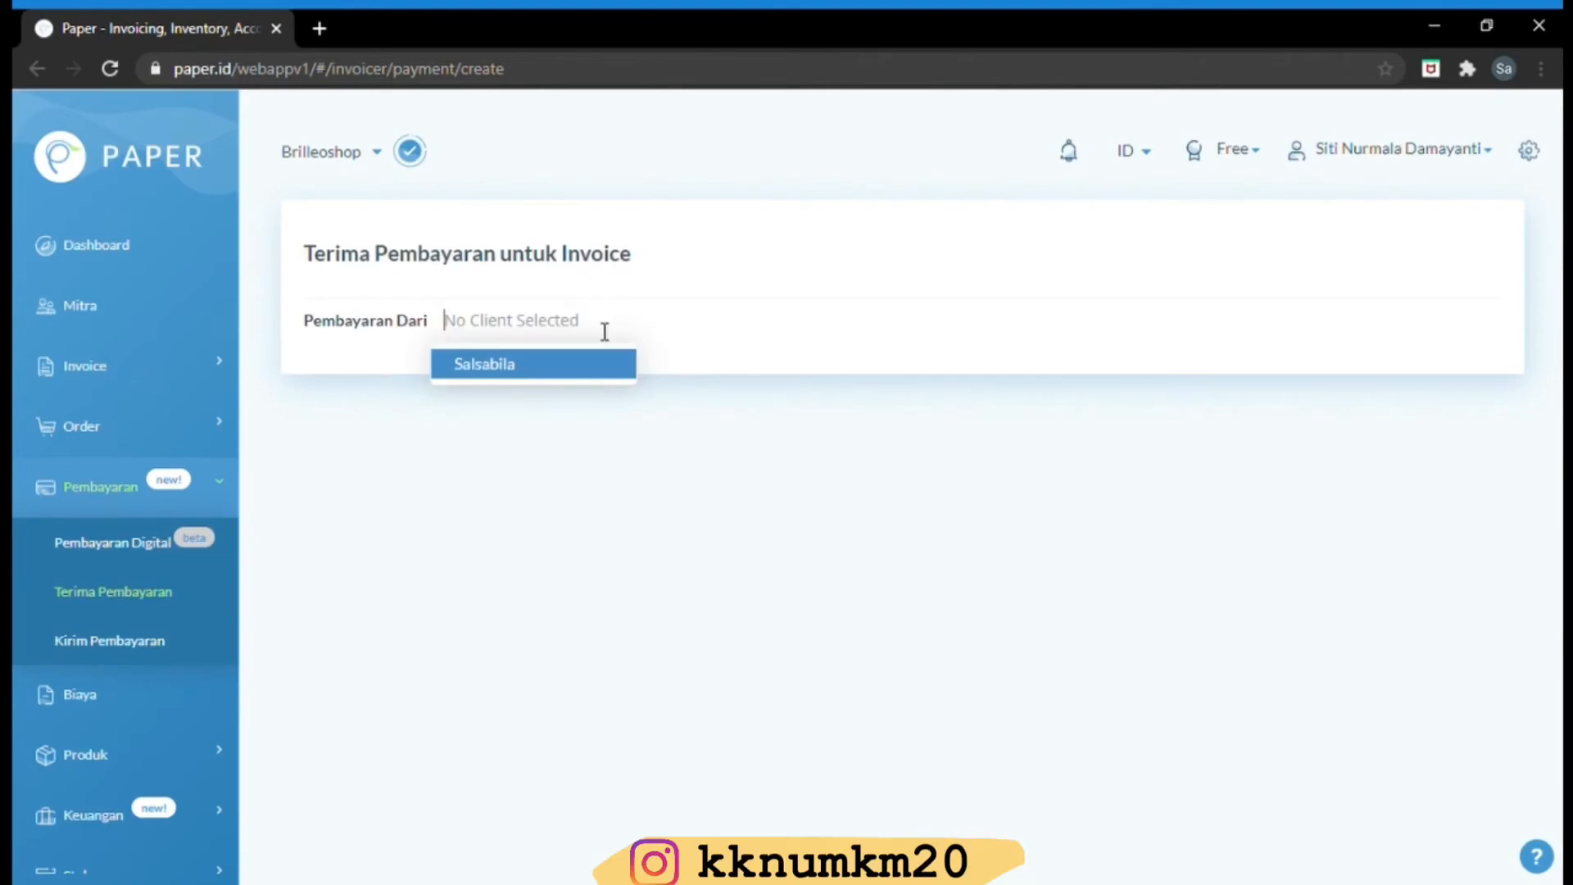
pyautogui.click(562, 373)
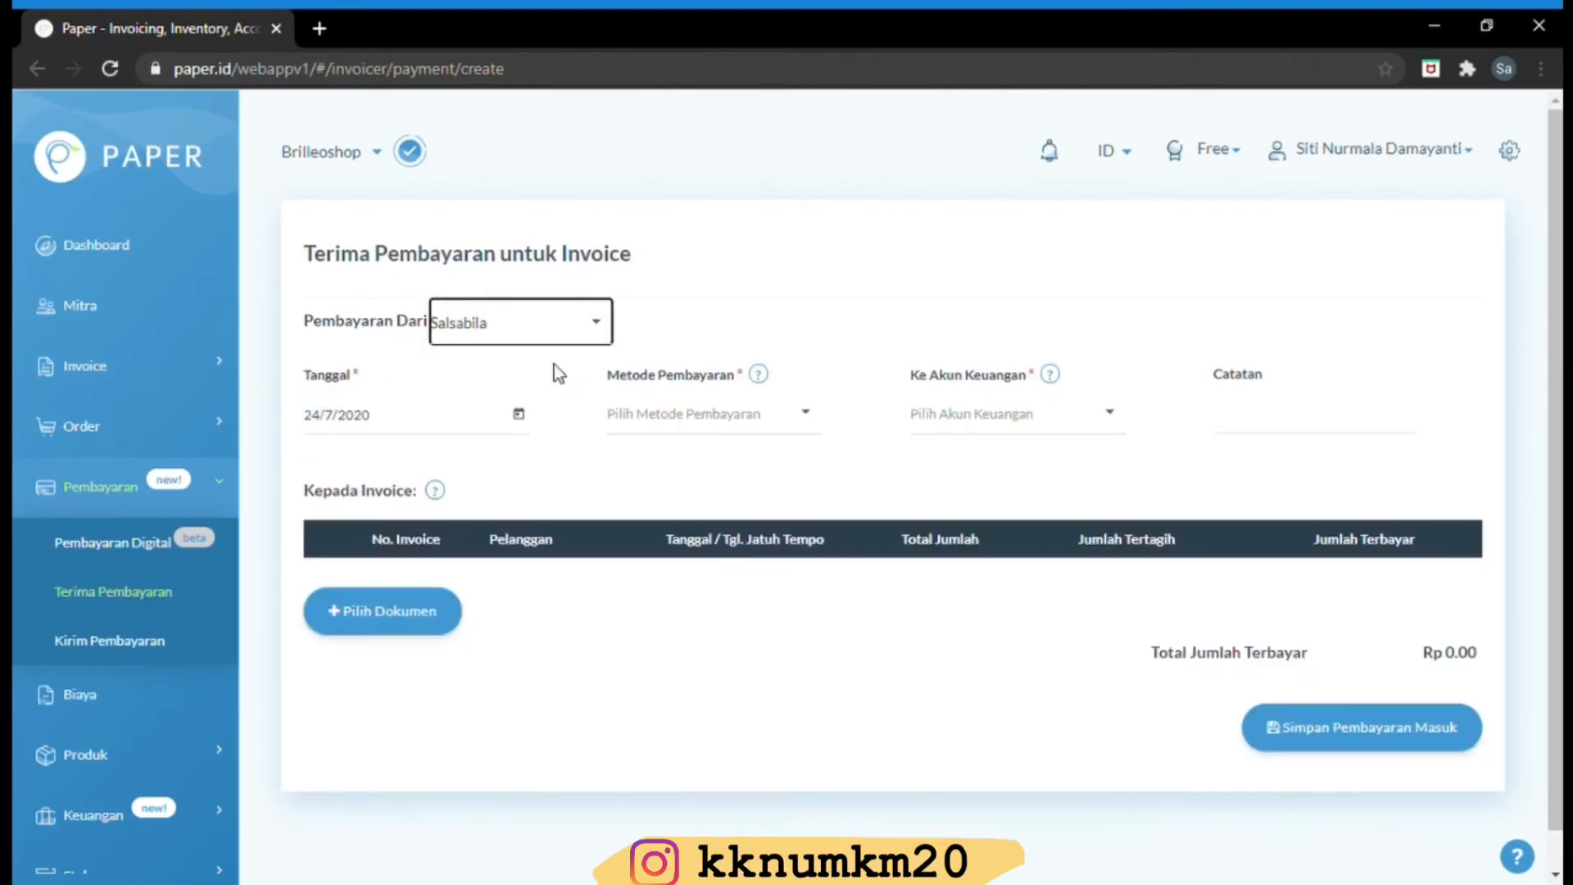
pyautogui.click(692, 426)
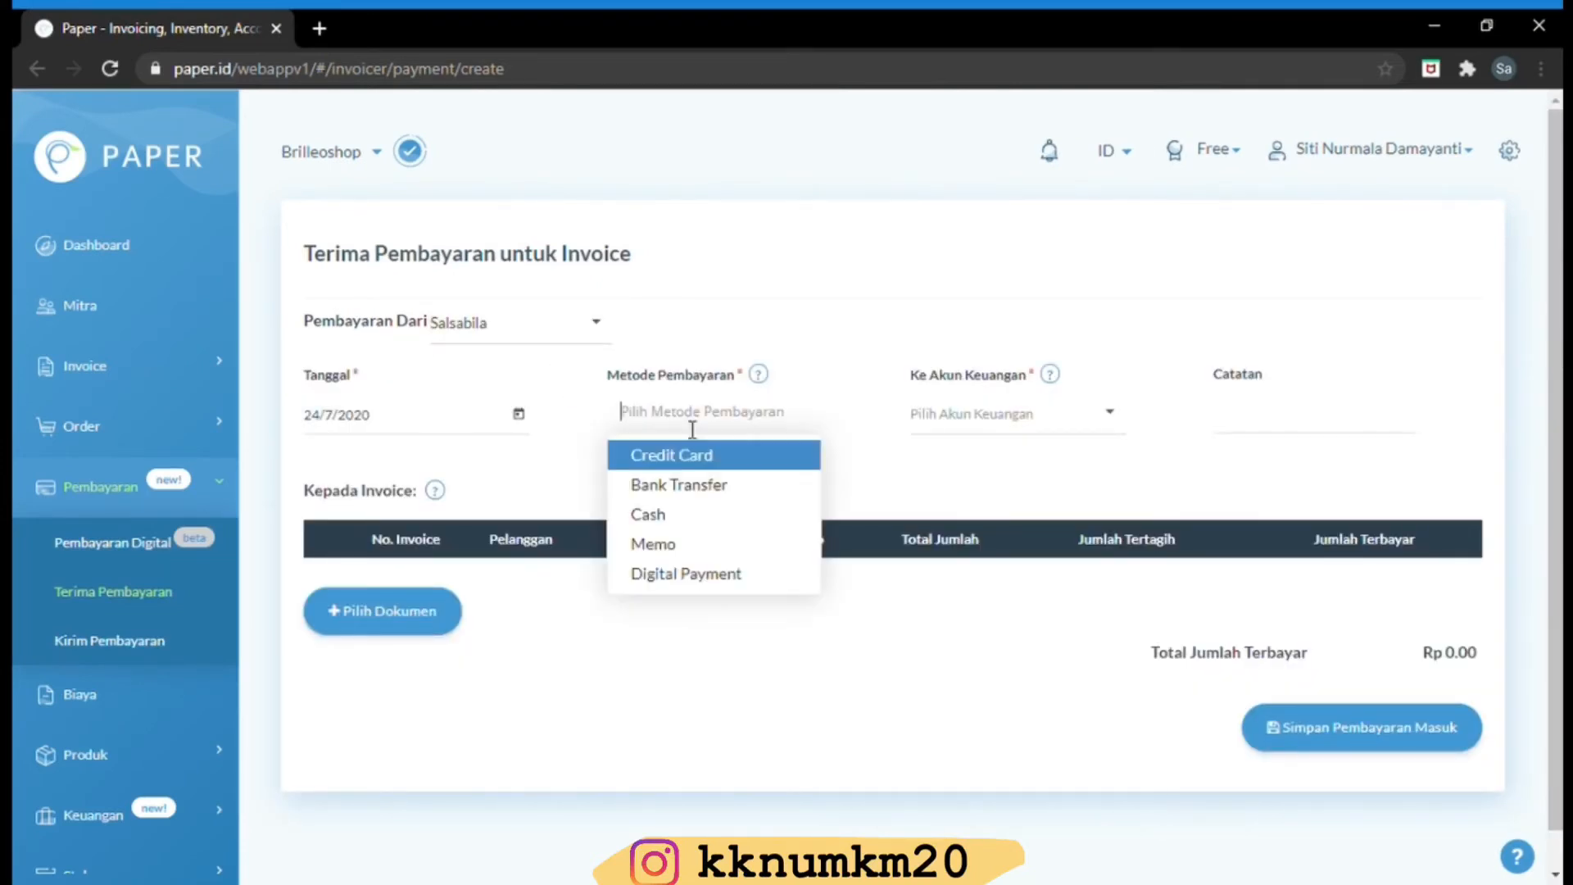
pyautogui.click(672, 484)
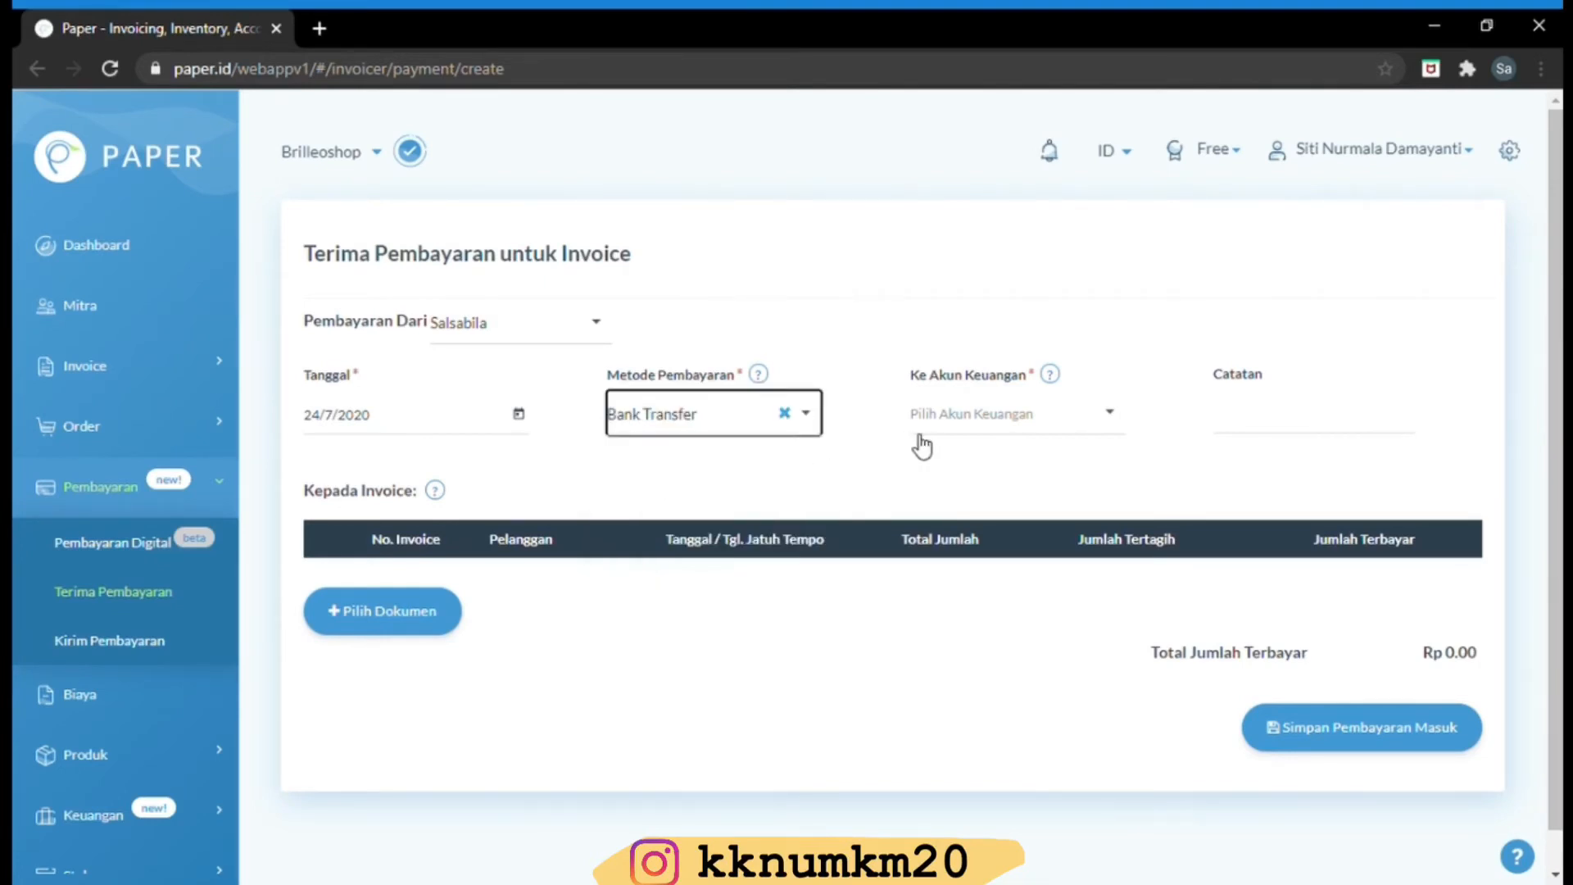
pyautogui.click(979, 430)
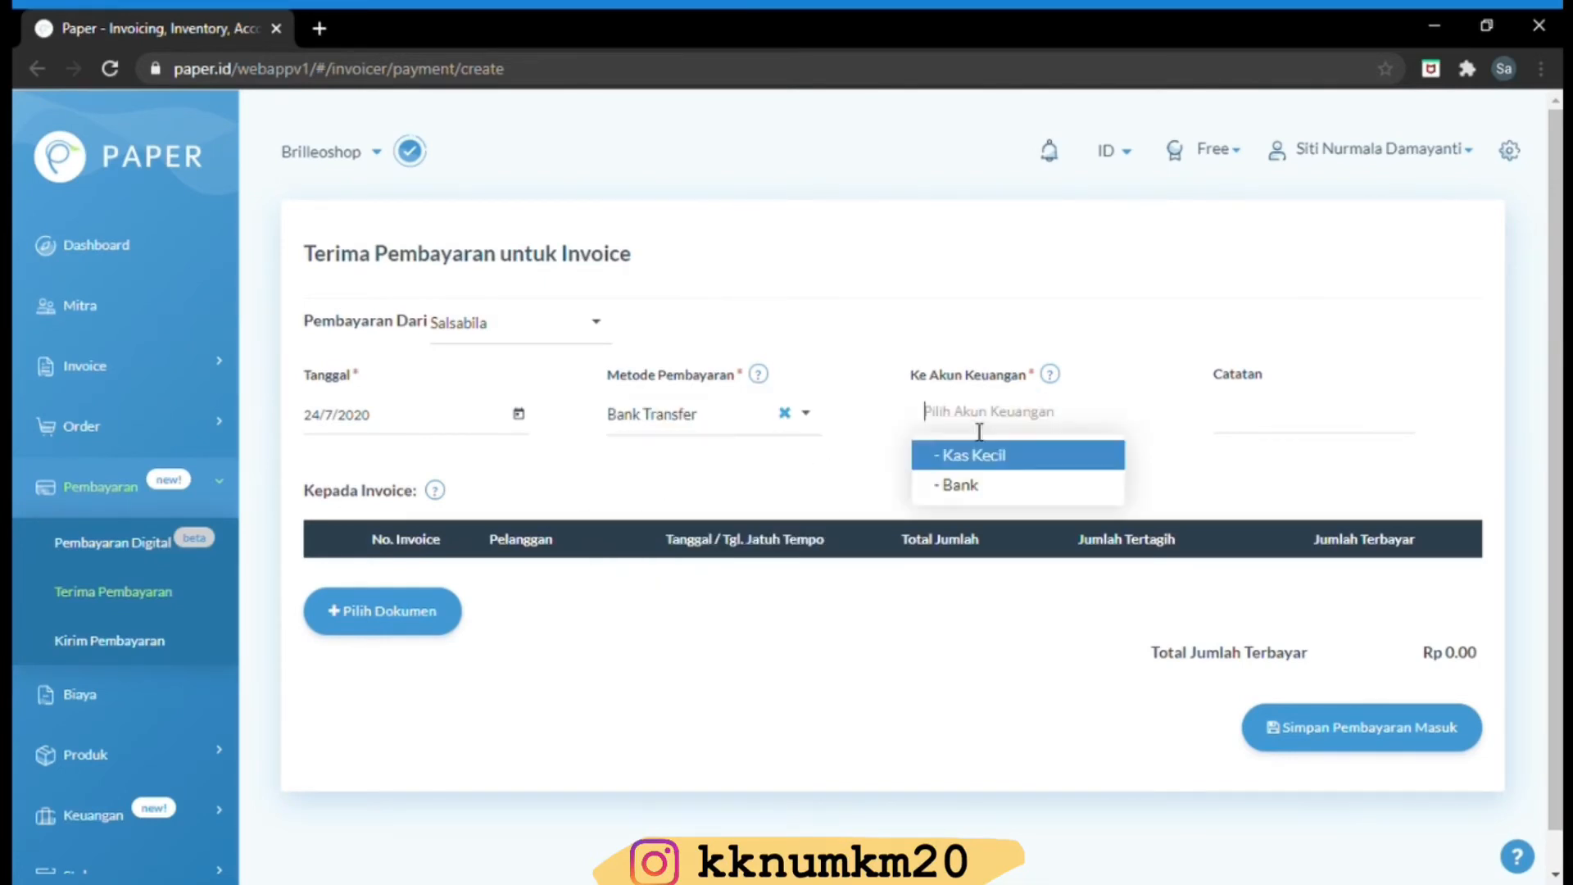
pyautogui.click(954, 488)
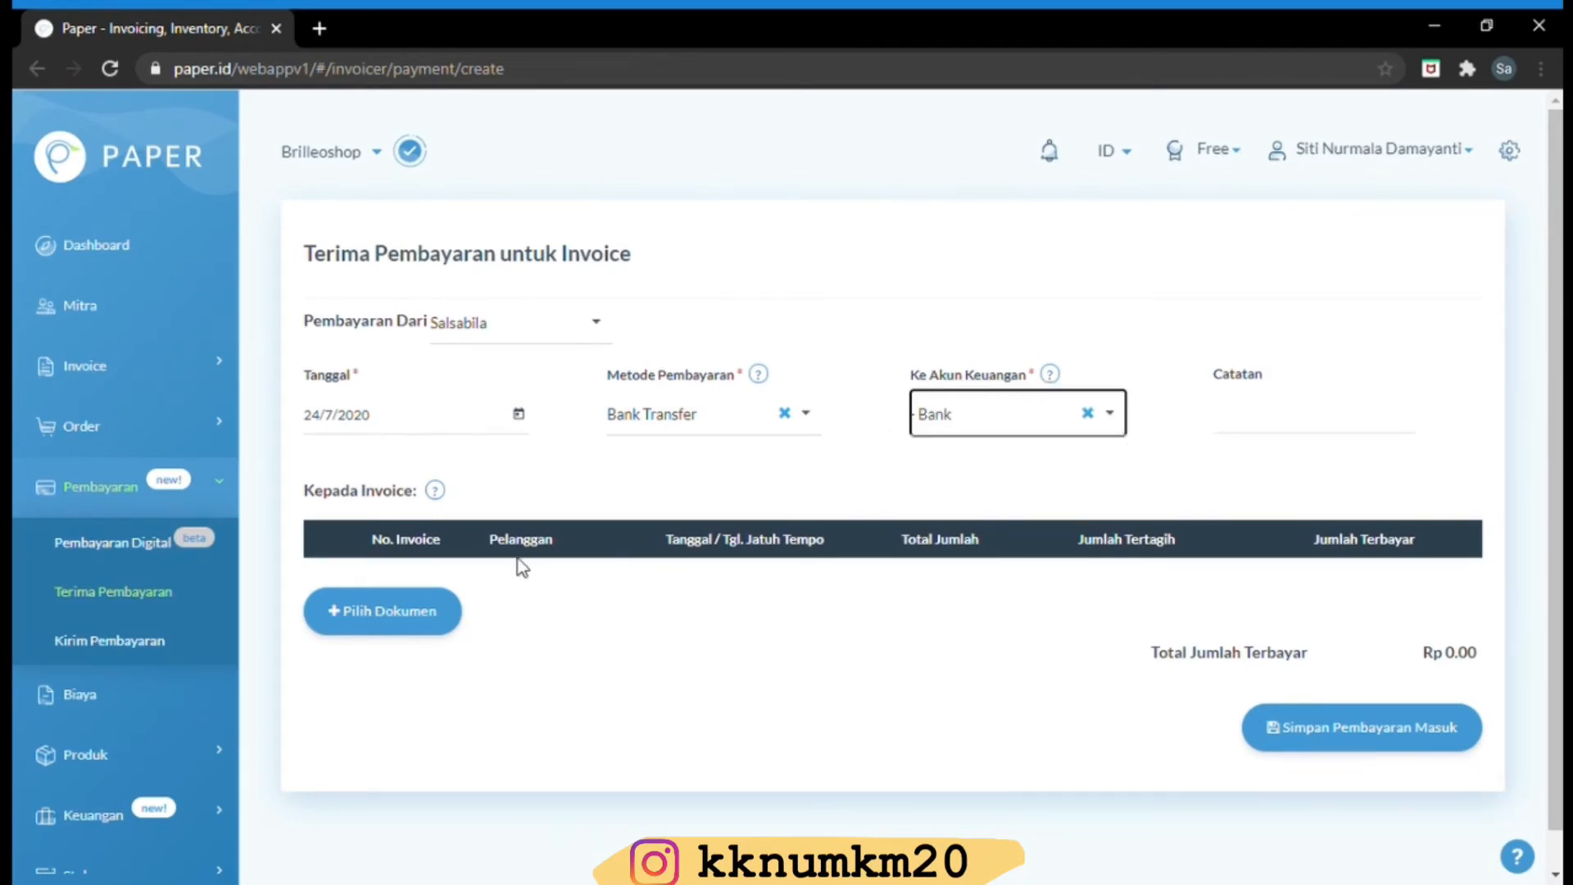
pyautogui.click(409, 615)
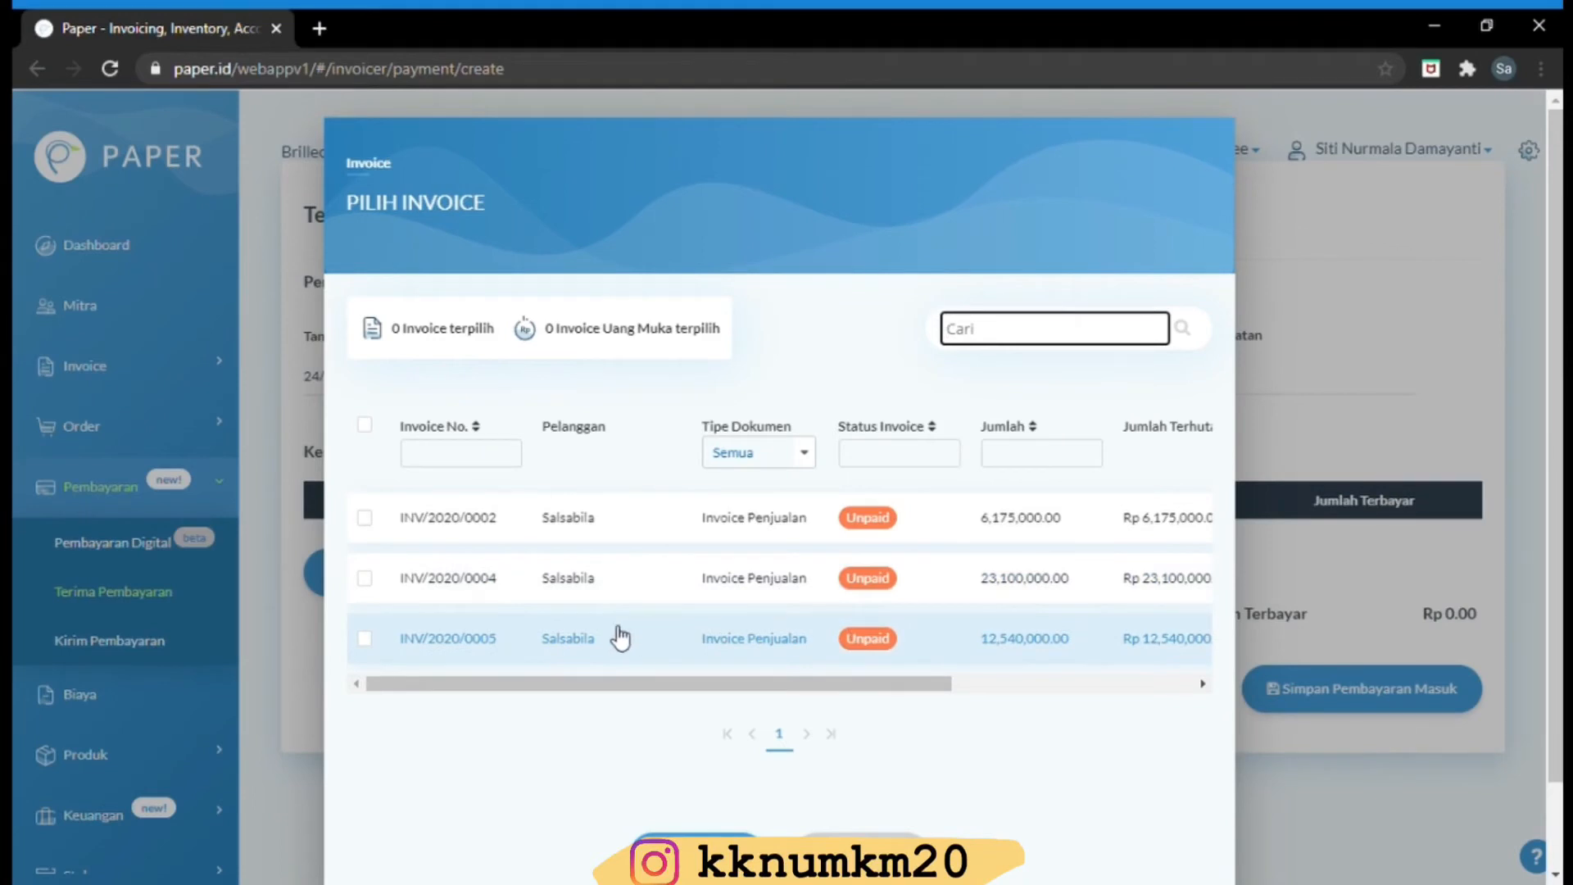
# Pay invoice INV/2020/0005 with 12,540,000 and save the incoming payment
pyautogui.click(358, 647)
pyautogui.click(363, 638)
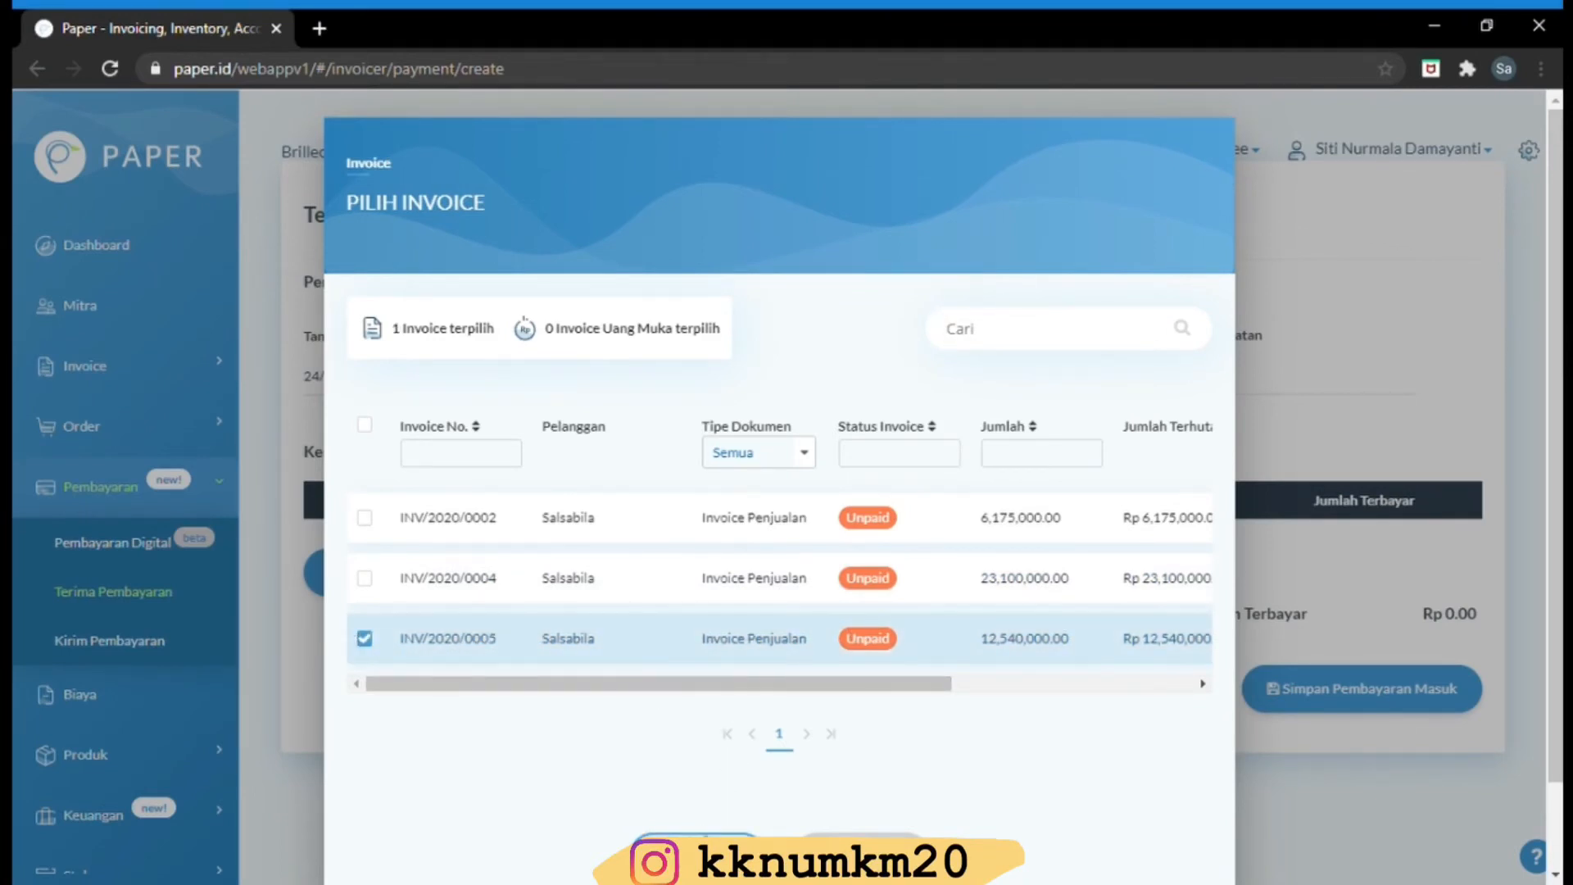
pyautogui.click(703, 839)
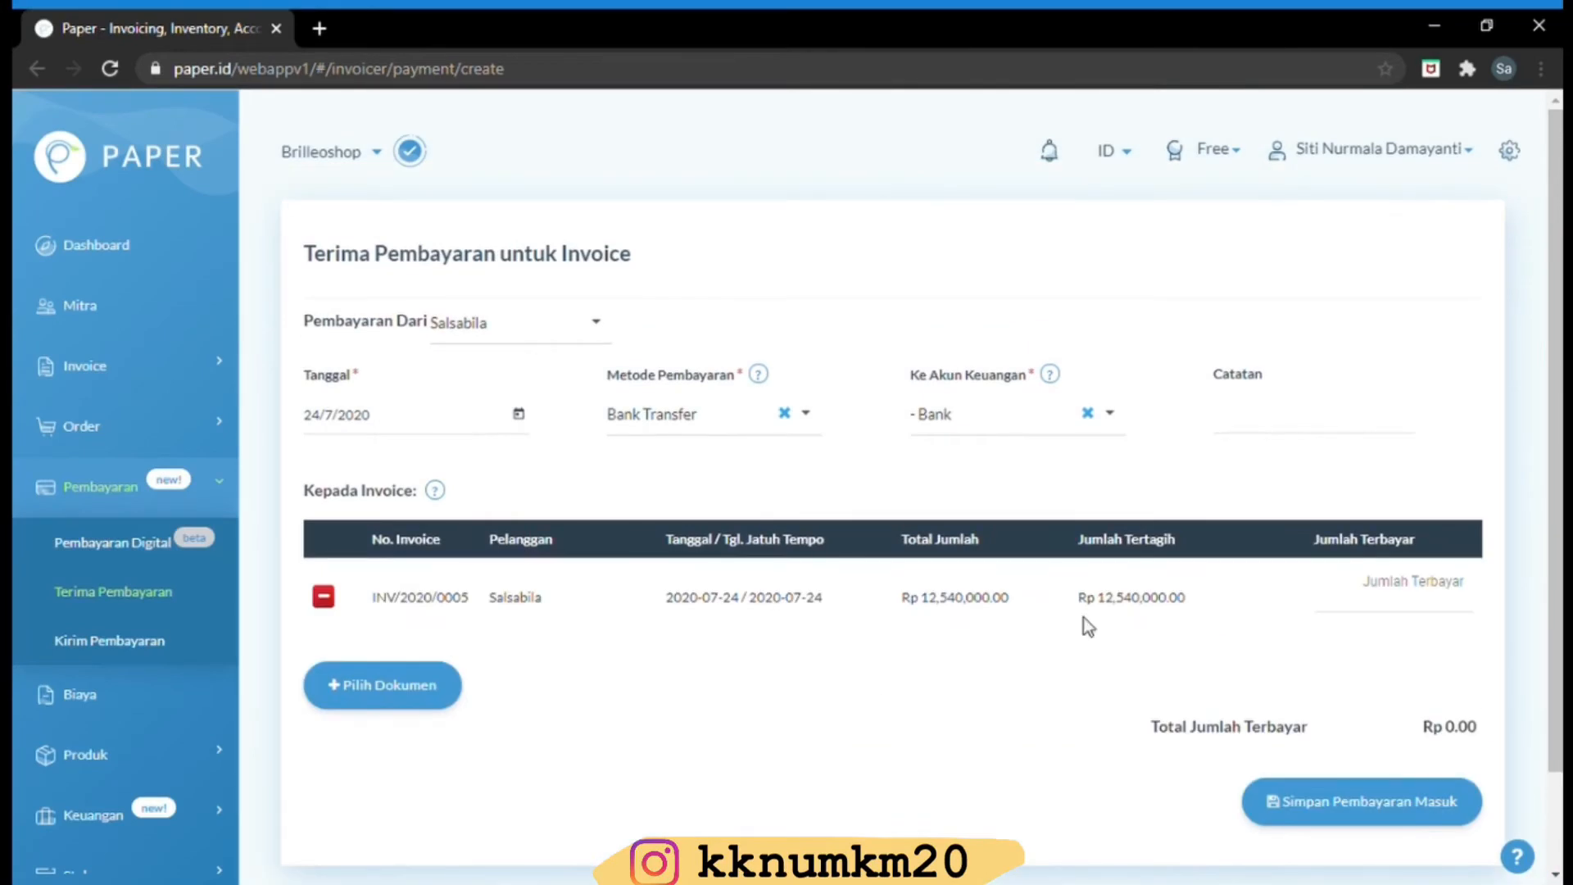
pyautogui.click(1390, 599)
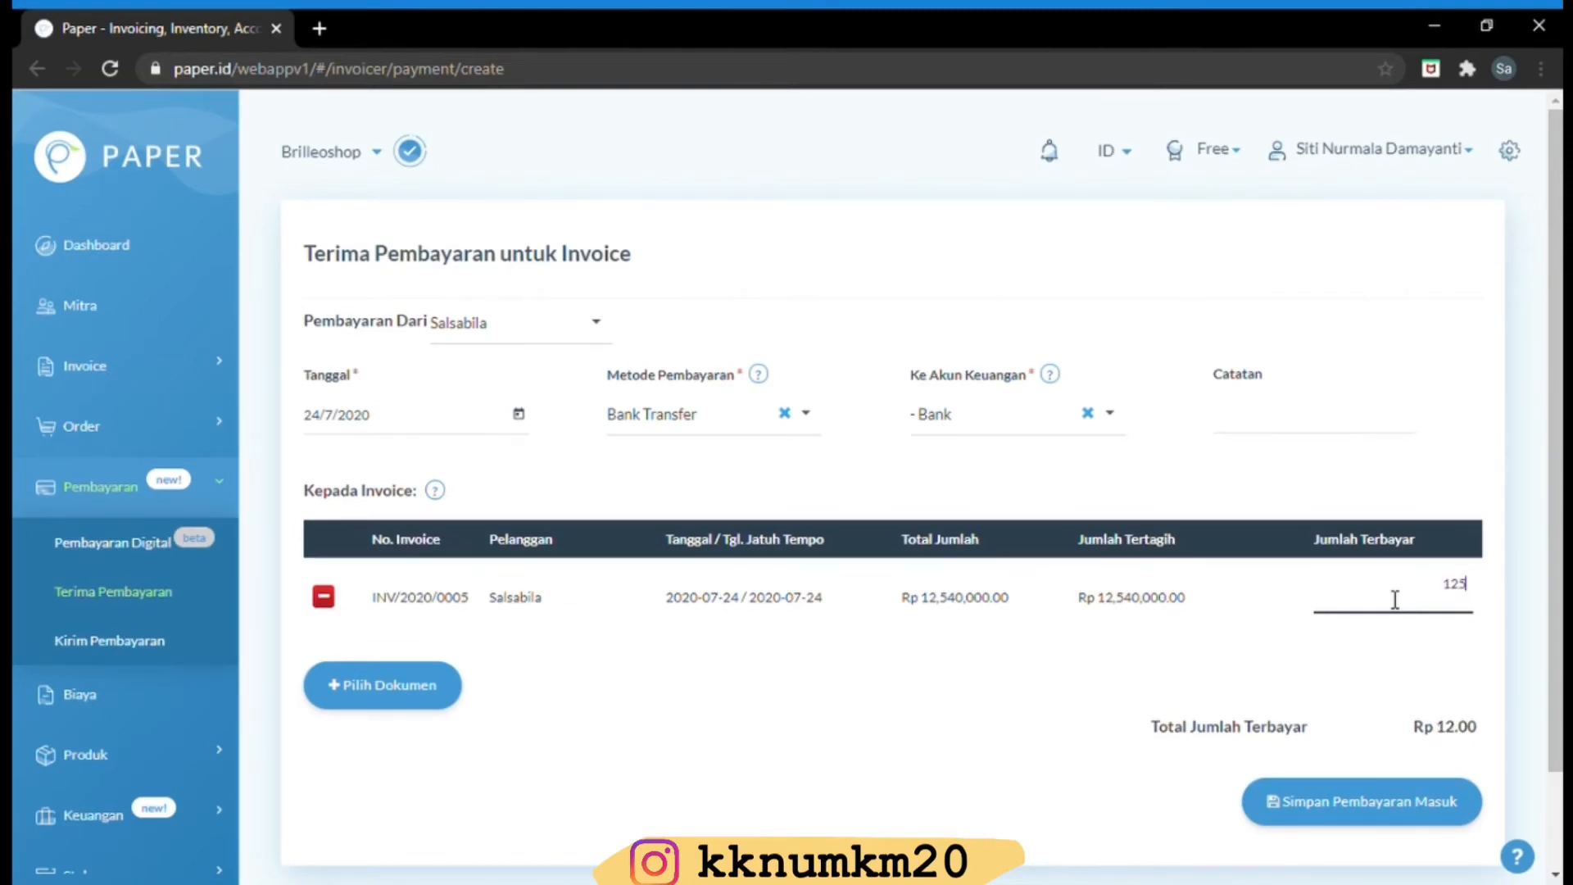
pyautogui.write('1,254,000')
pyautogui.click(1360, 803)
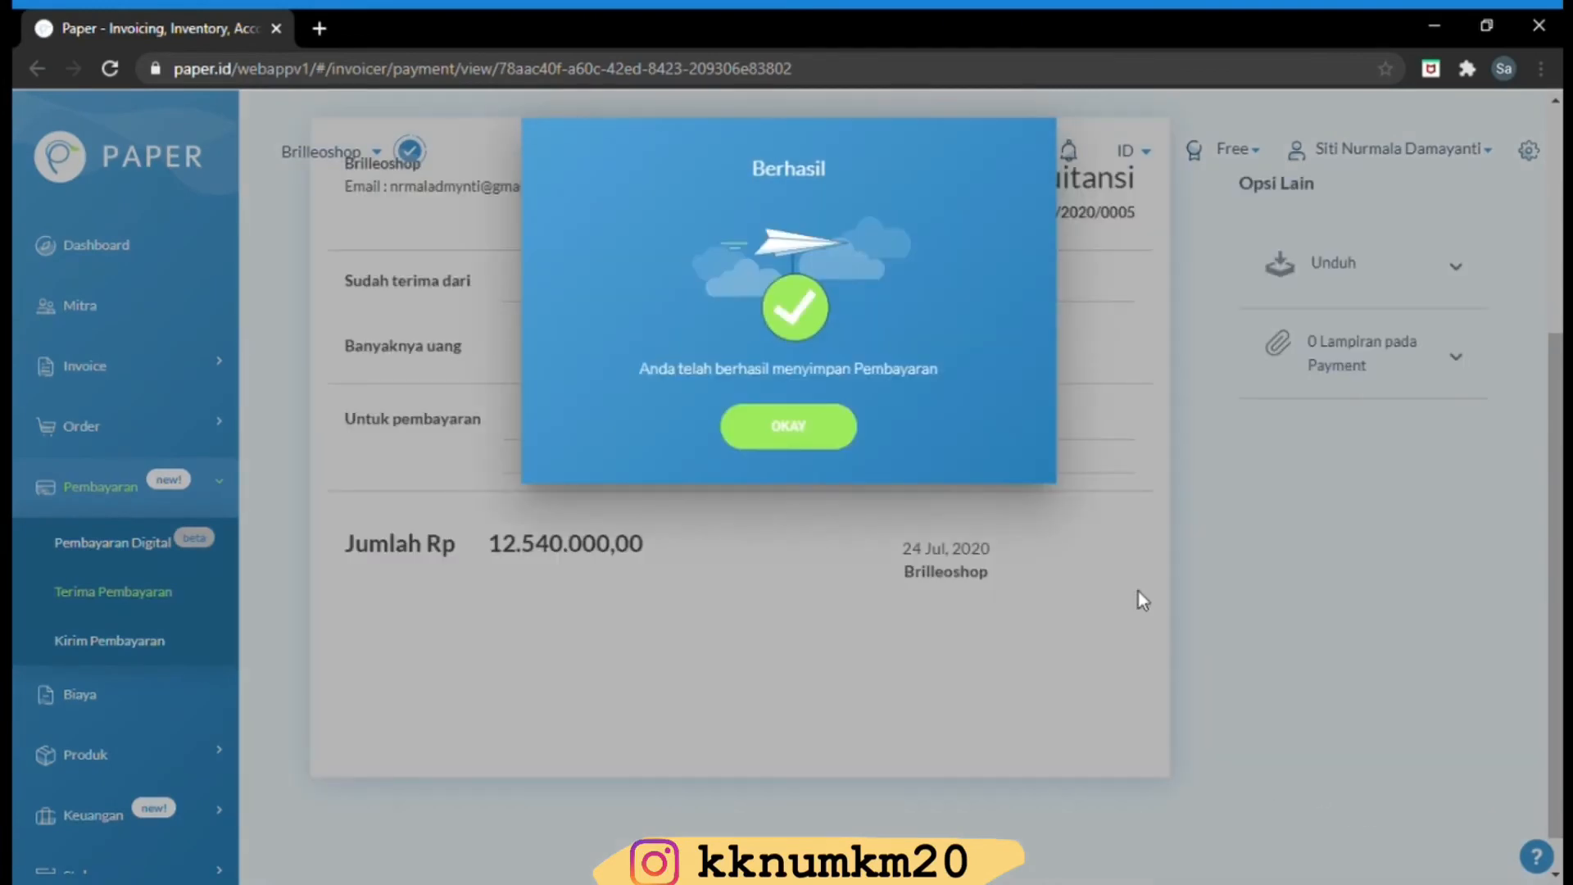
# Dismiss the Berhasil notice and review the Rp 12.540.000,00 Bank Transfer receipt
pyautogui.click(803, 424)
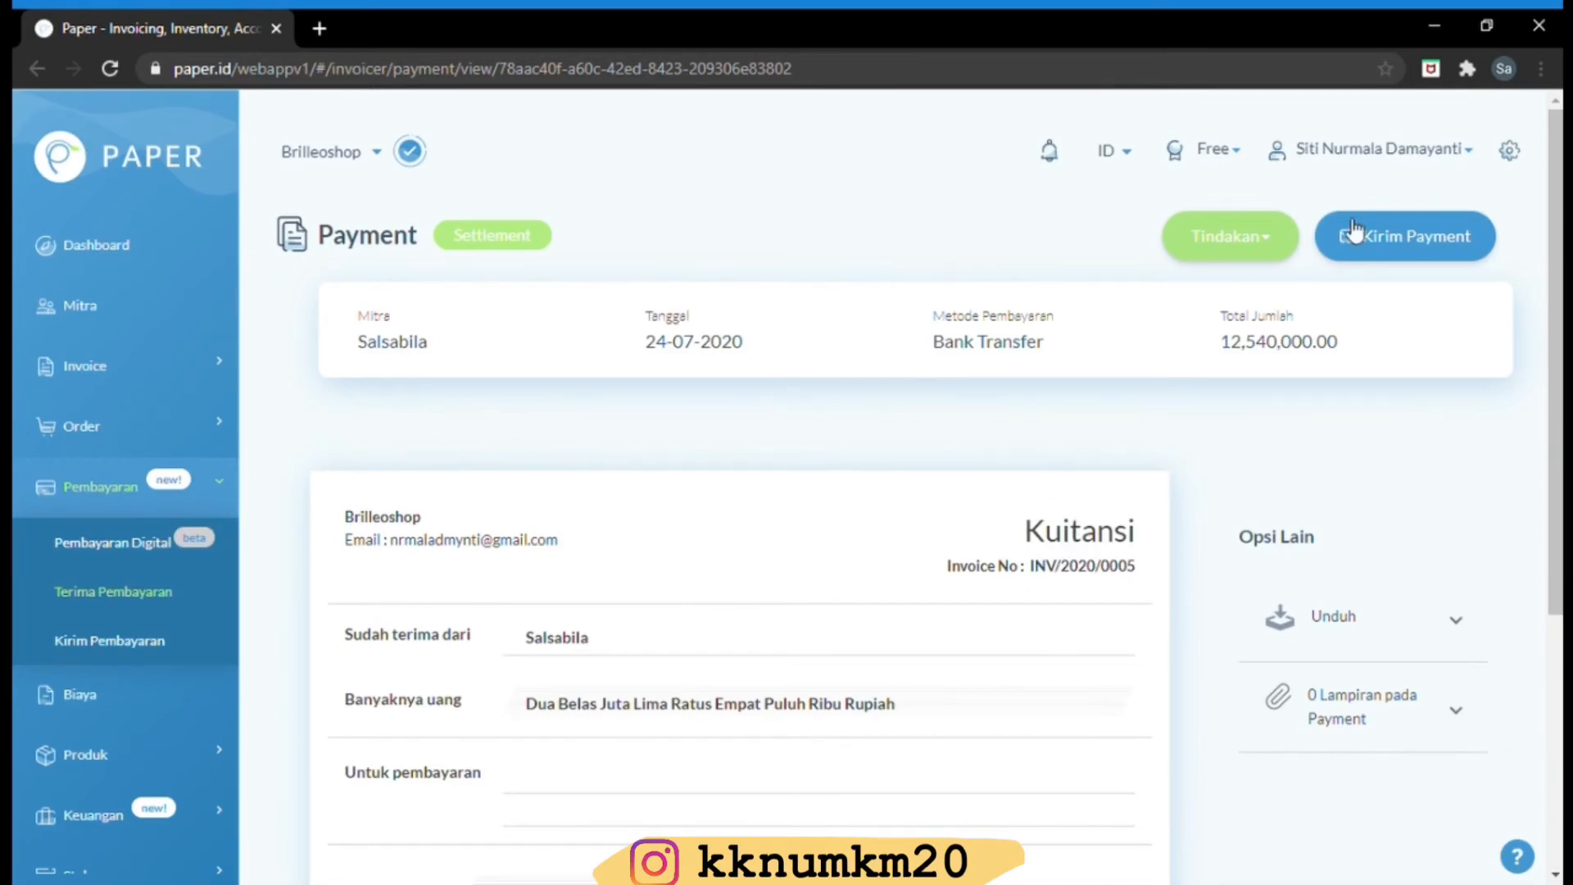
pyautogui.click(1237, 267)
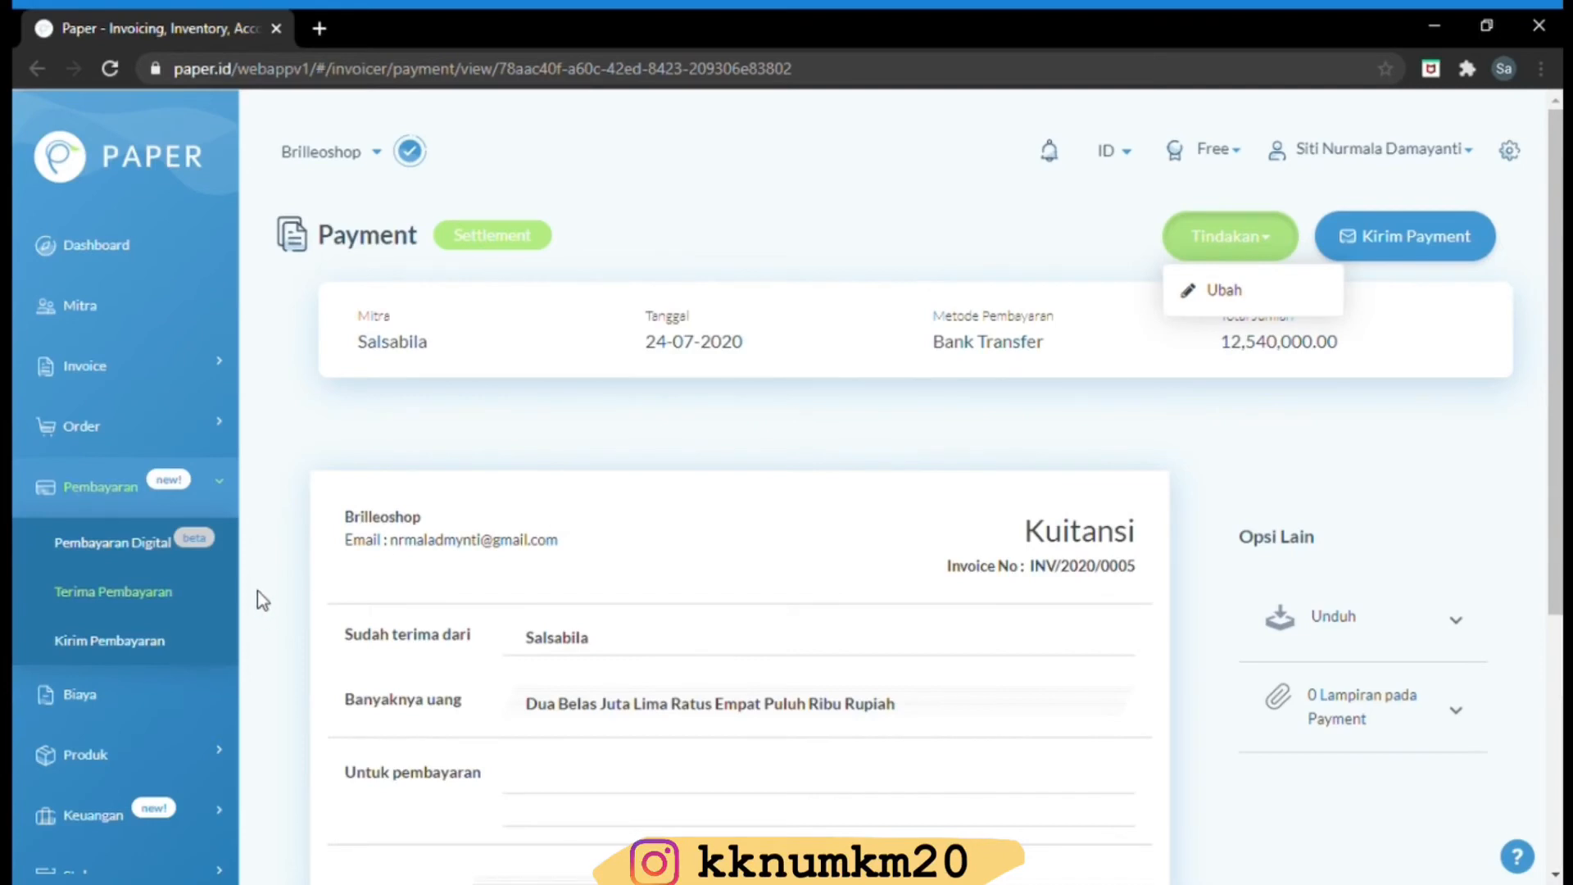
pyautogui.scroll(-1, 1554, 454)
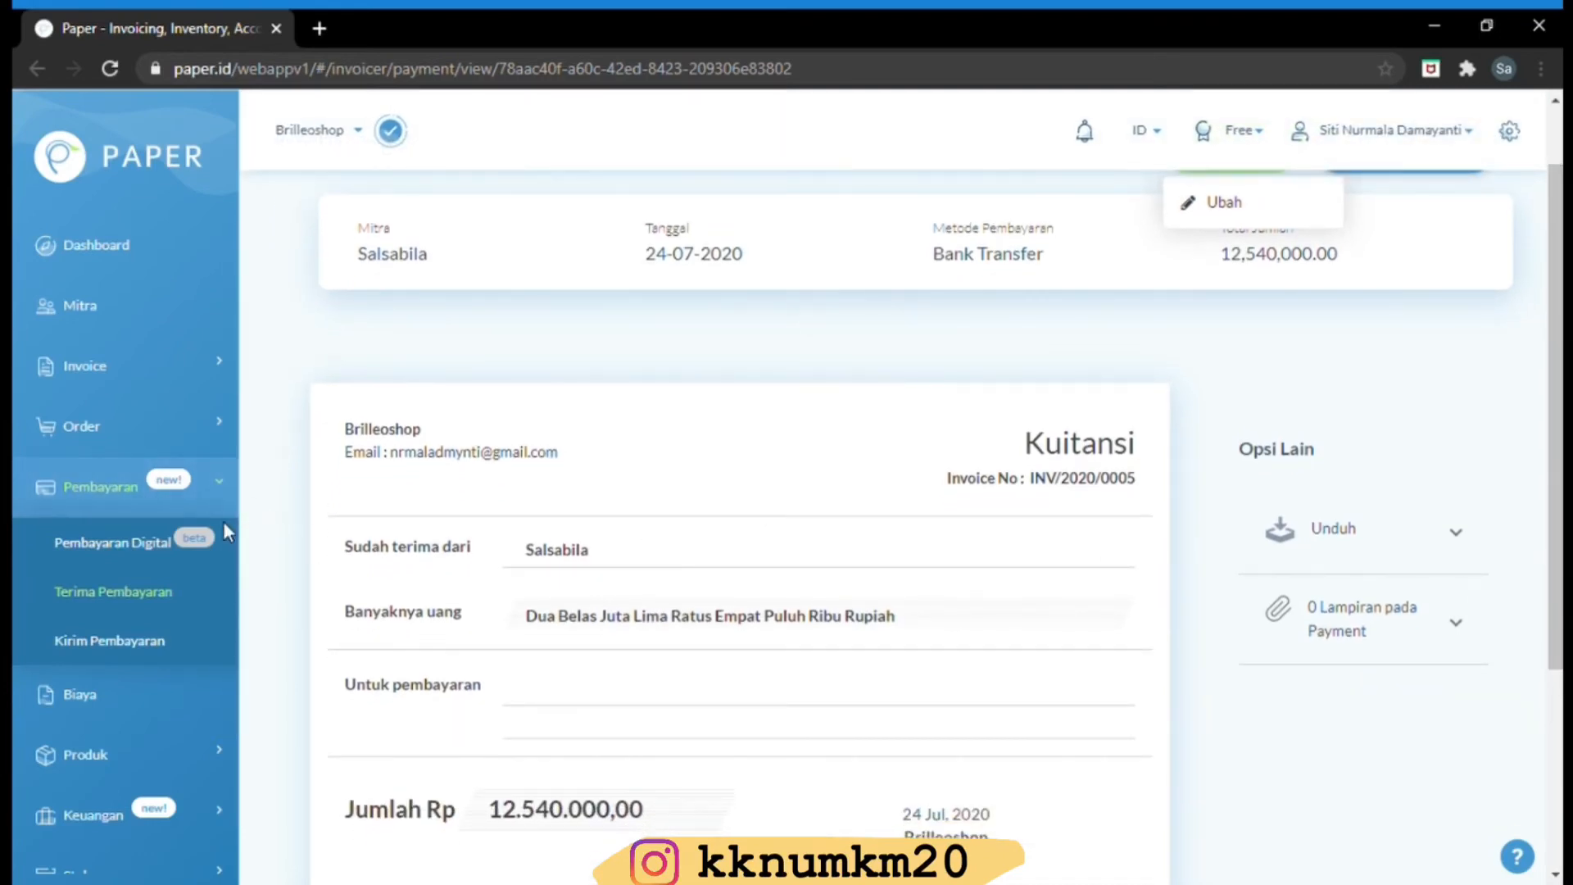
pyautogui.scroll(-2, 223, 565)
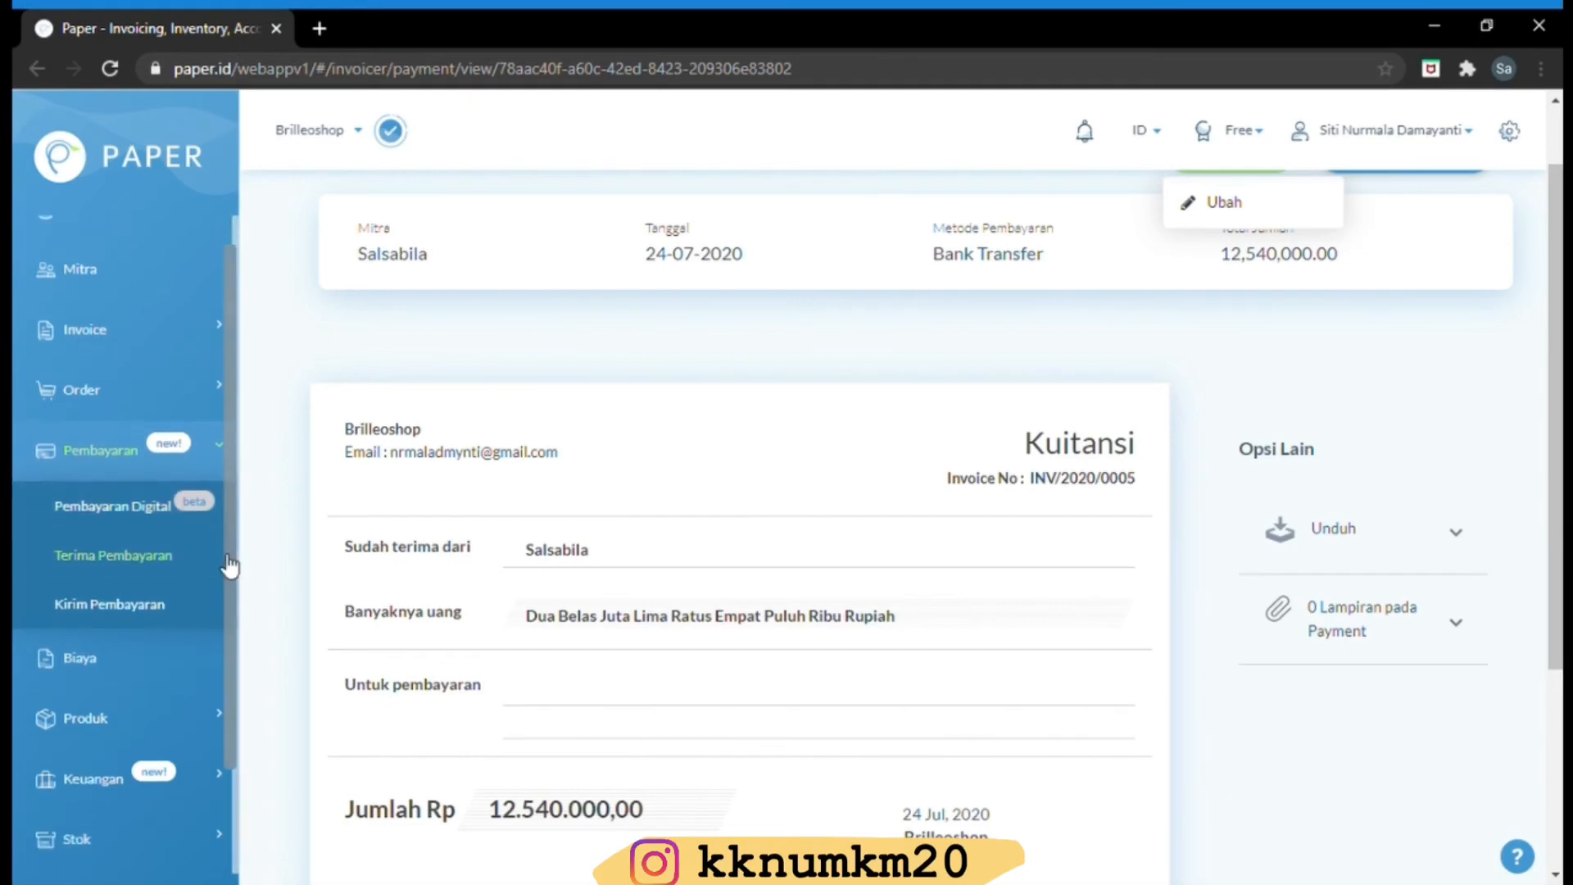
pyautogui.click(220, 715)
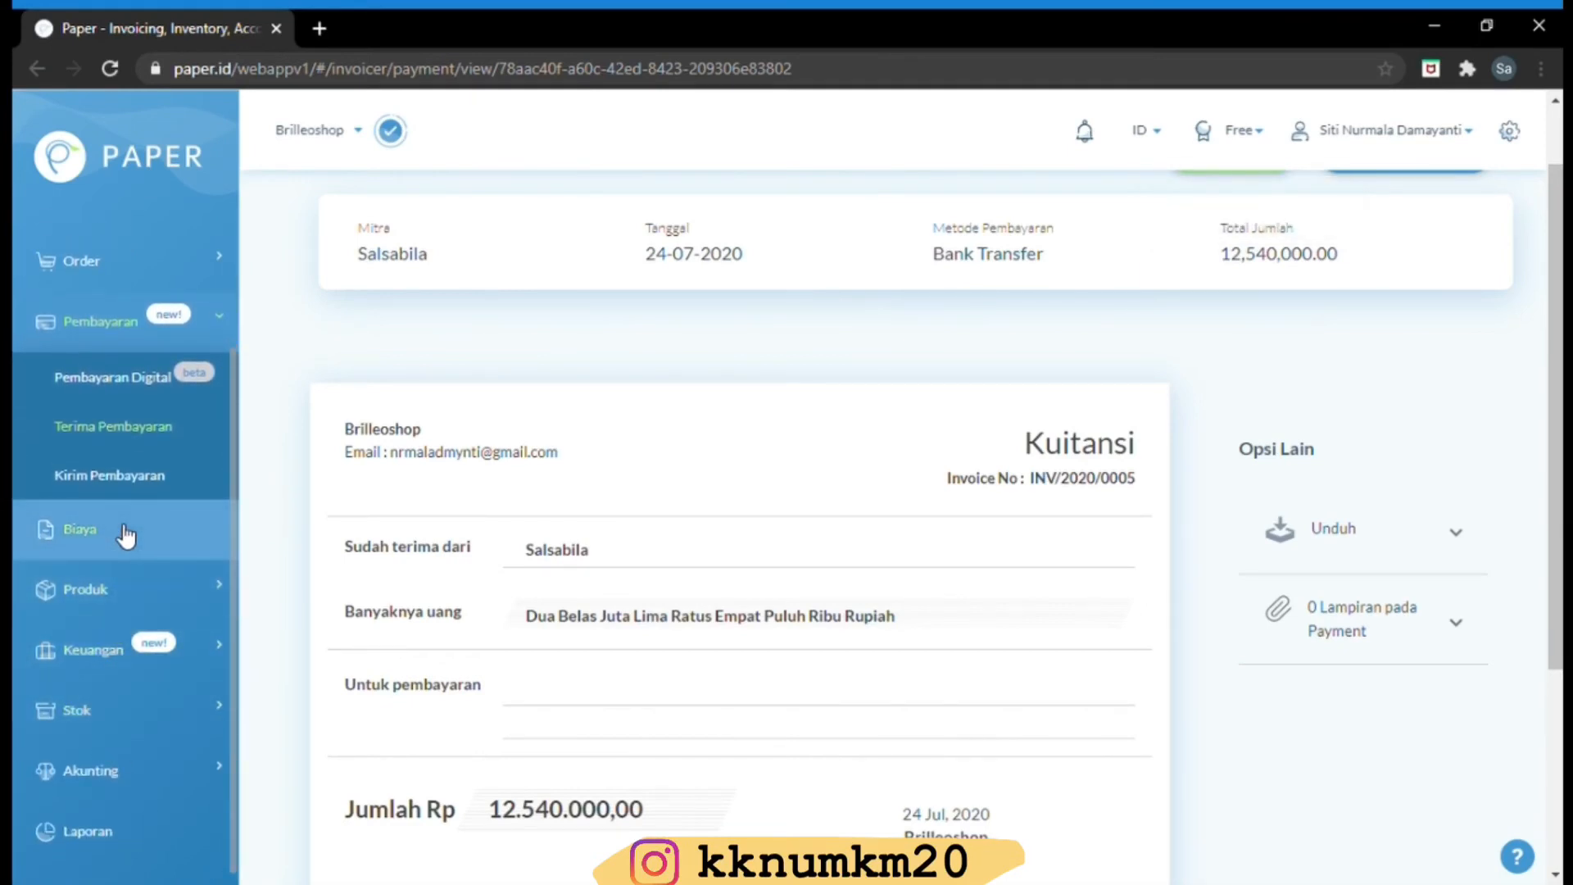
# Go to Semua Biaya, start an expense paid from Bank, then close it unsaved
pyautogui.click(81, 529)
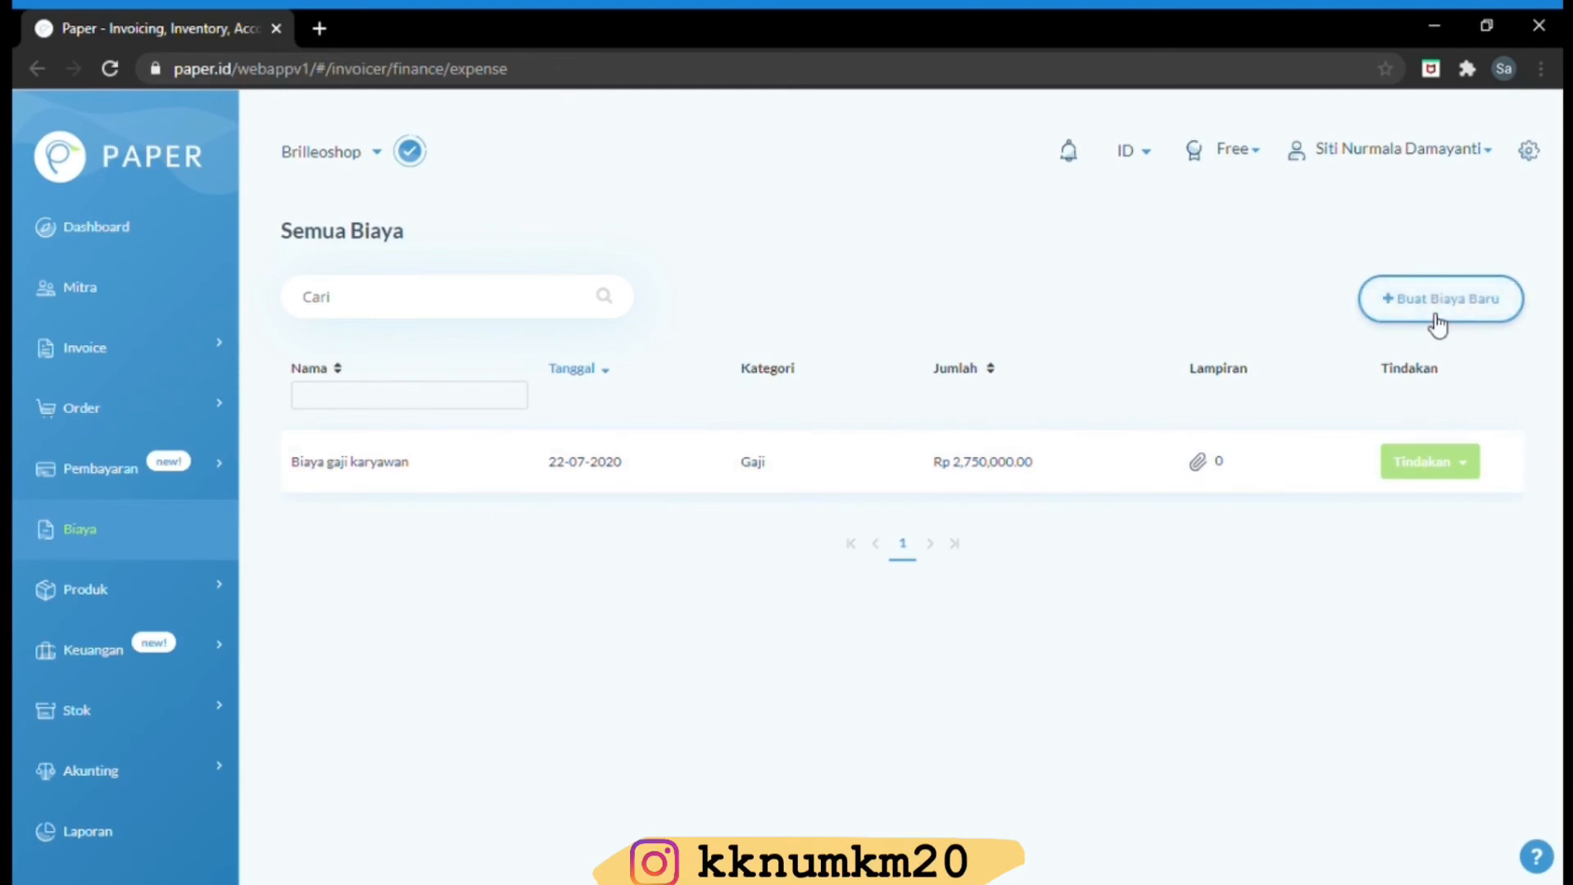
pyautogui.click(1437, 323)
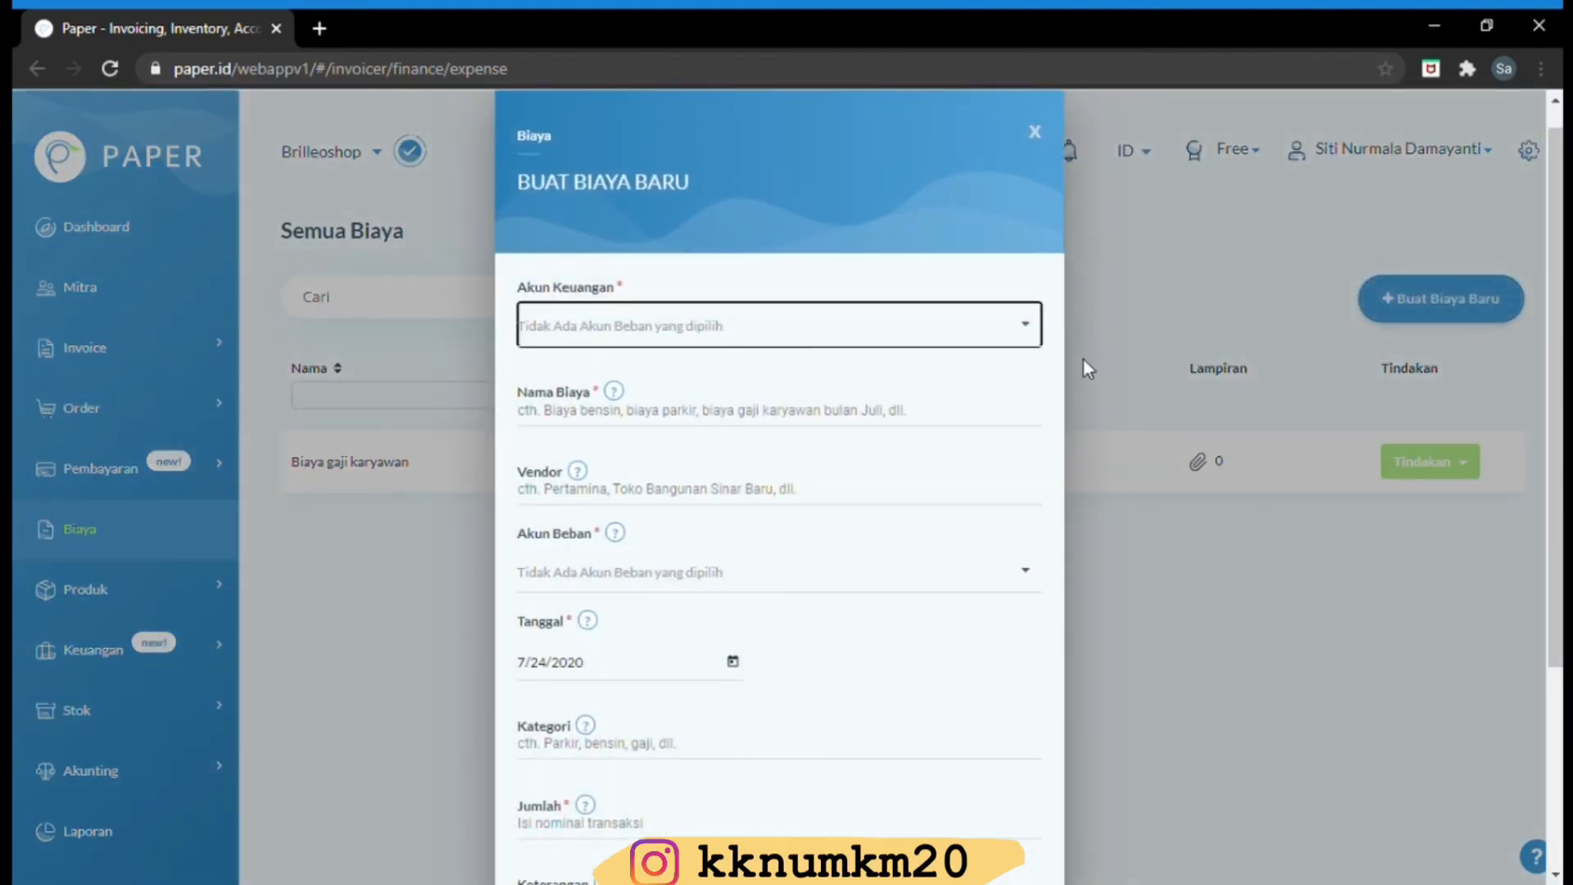
pyautogui.click(1029, 333)
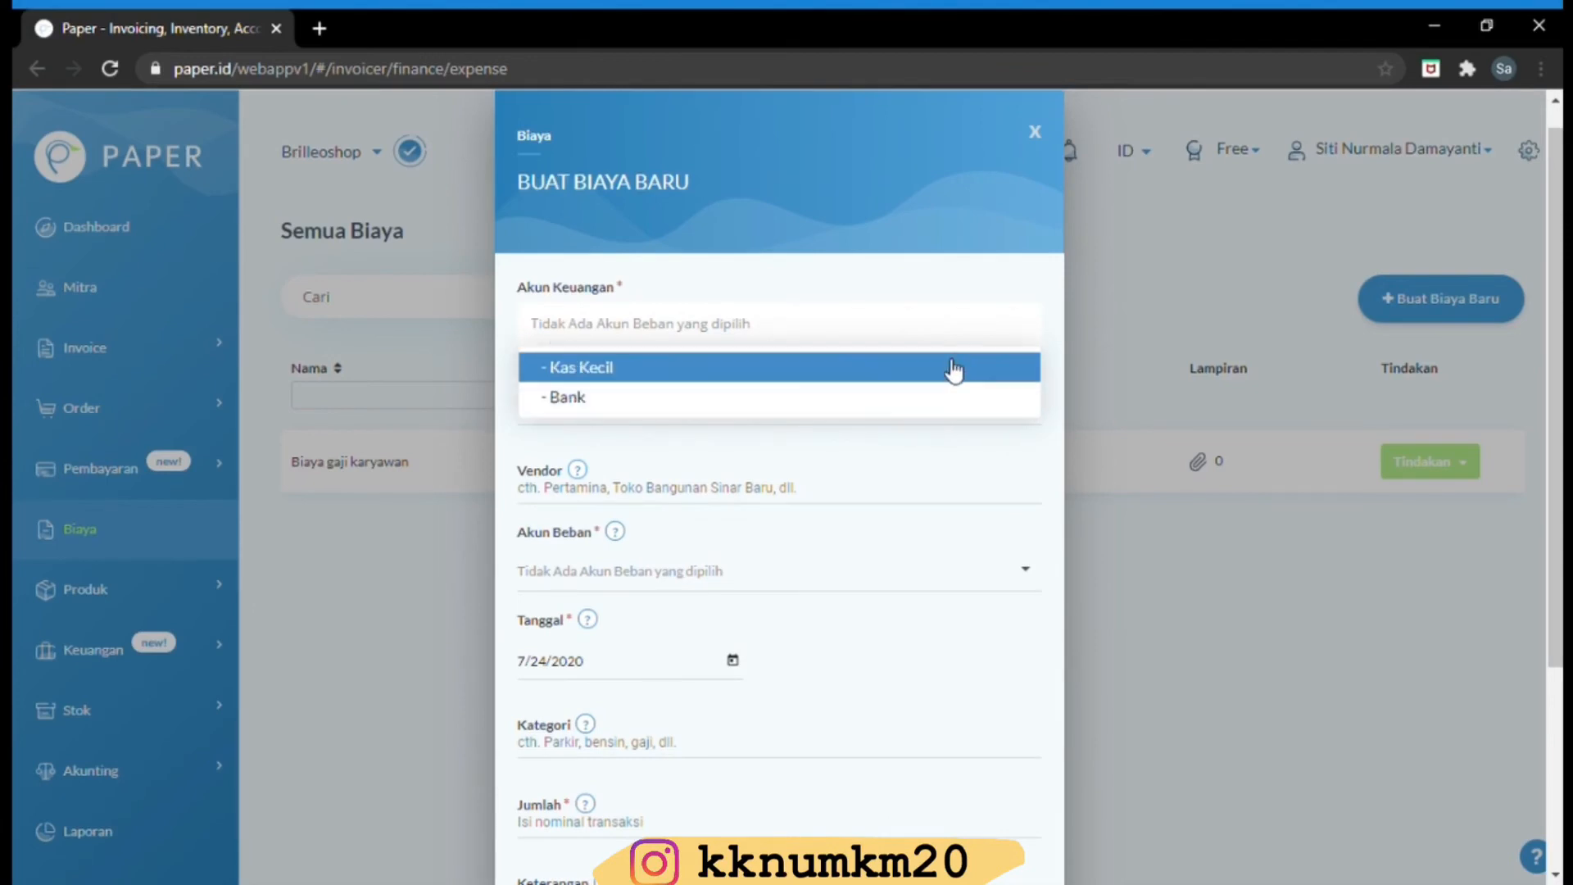
pyautogui.click(930, 402)
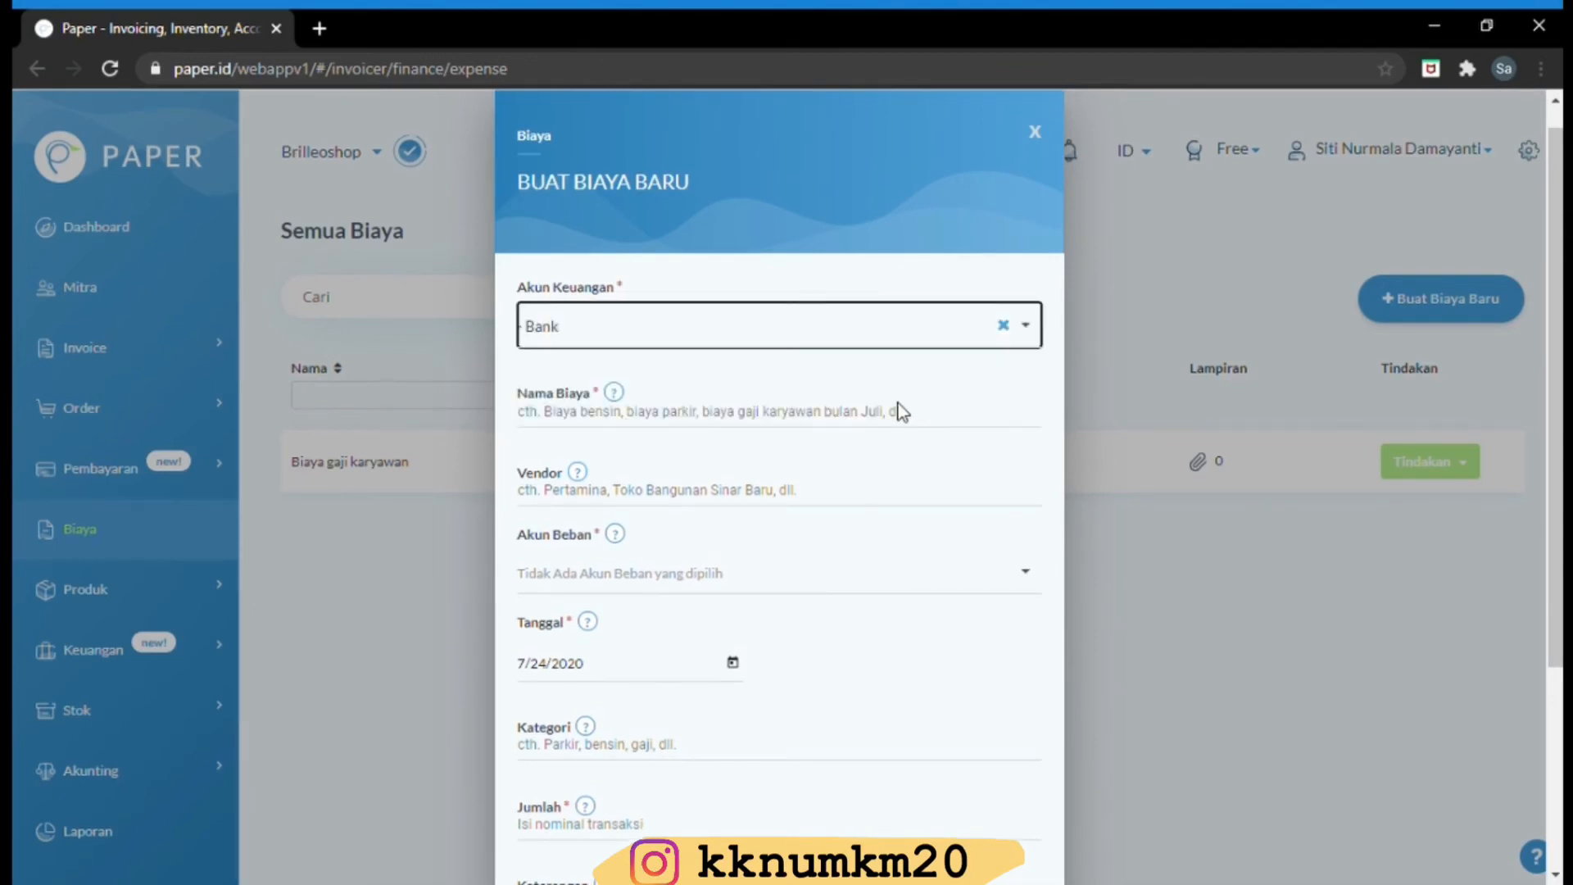
pyautogui.click(858, 419)
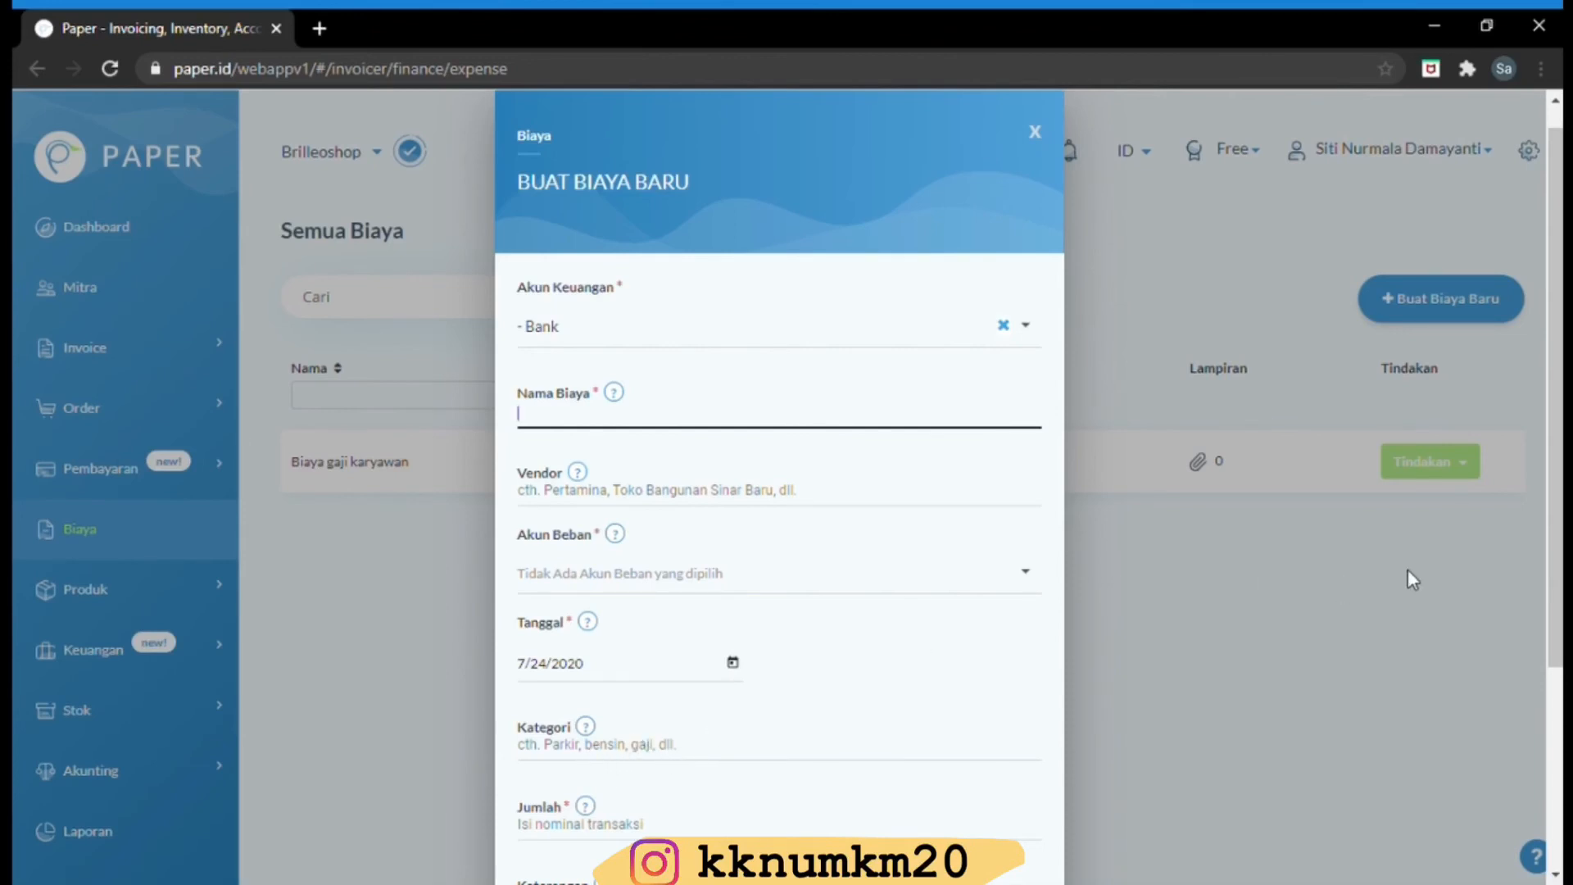
pyautogui.moveTo(1538, 462); pyautogui.dragTo(1535, 629)
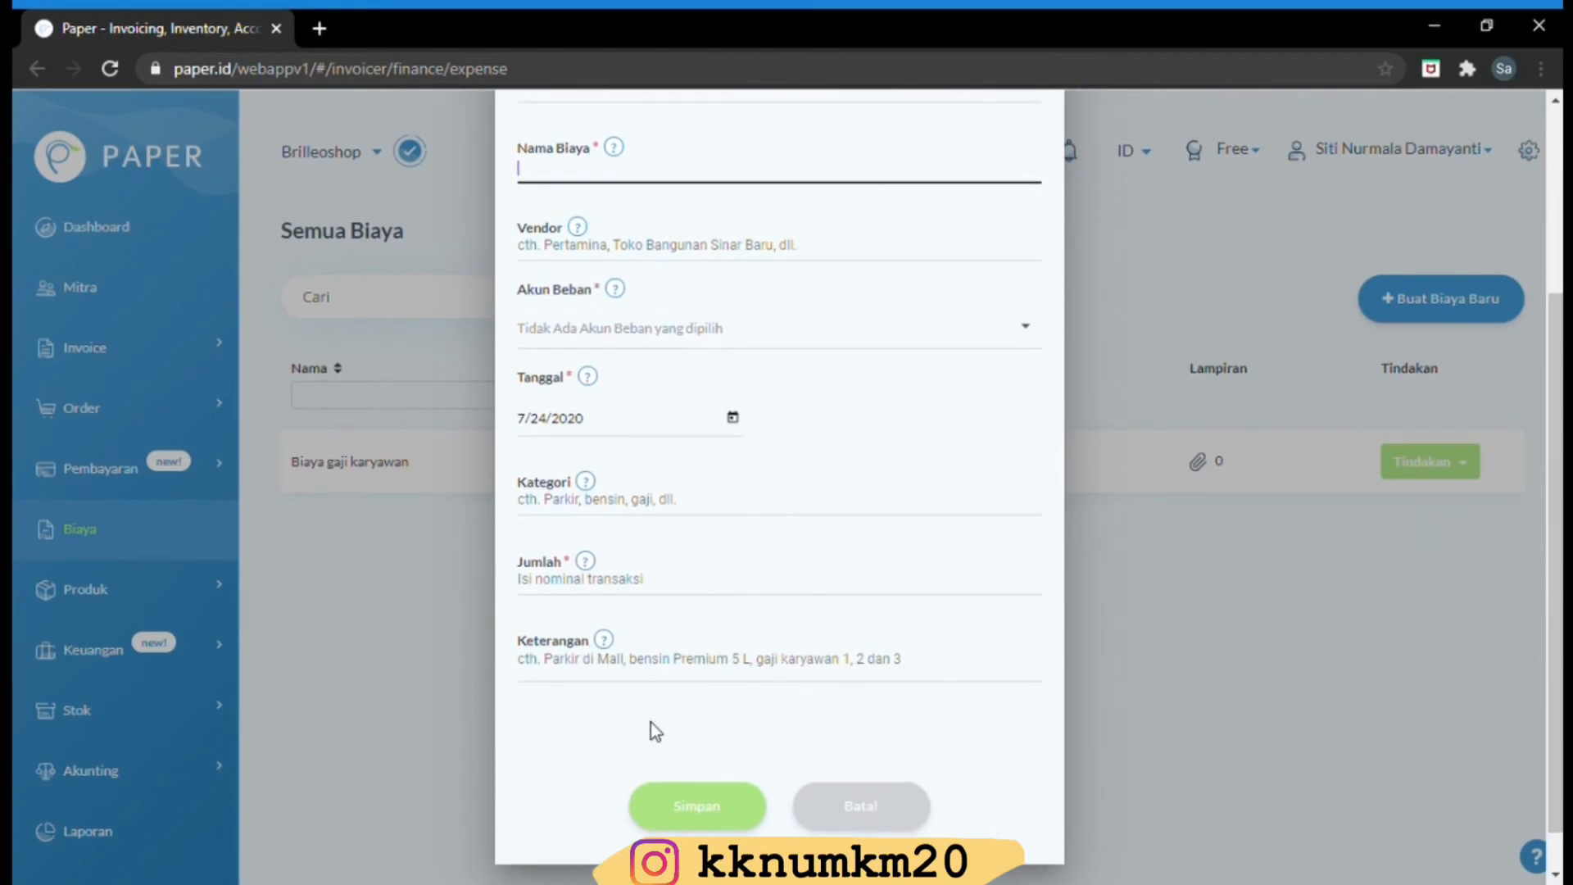
pyautogui.scroll(4, 1281, 262)
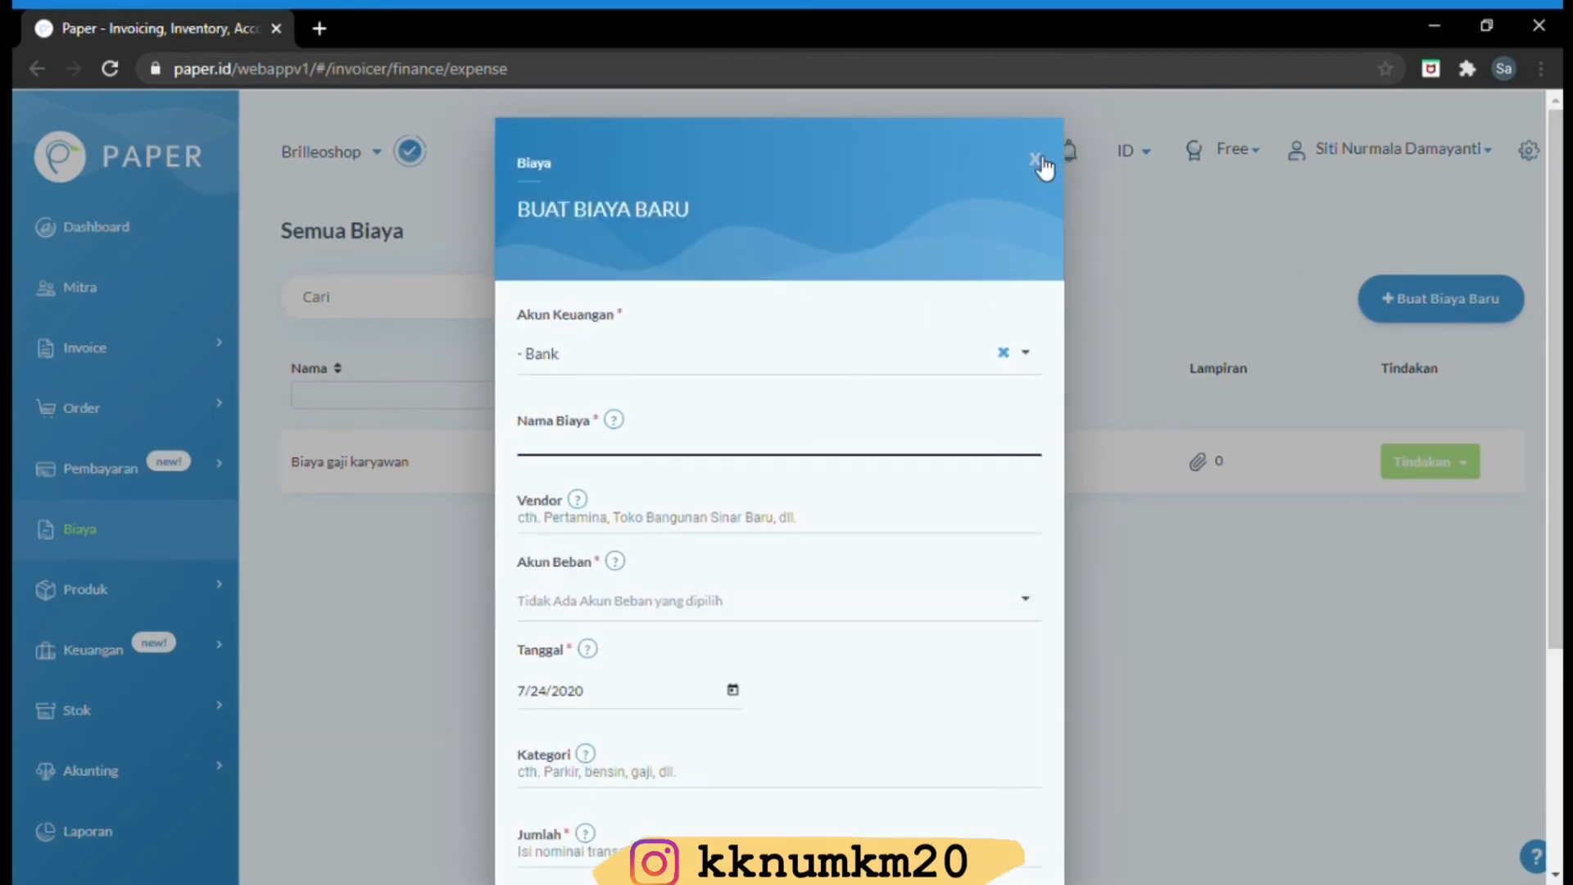
pyautogui.click(1039, 163)
pyautogui.doubleClick(1030, 483)
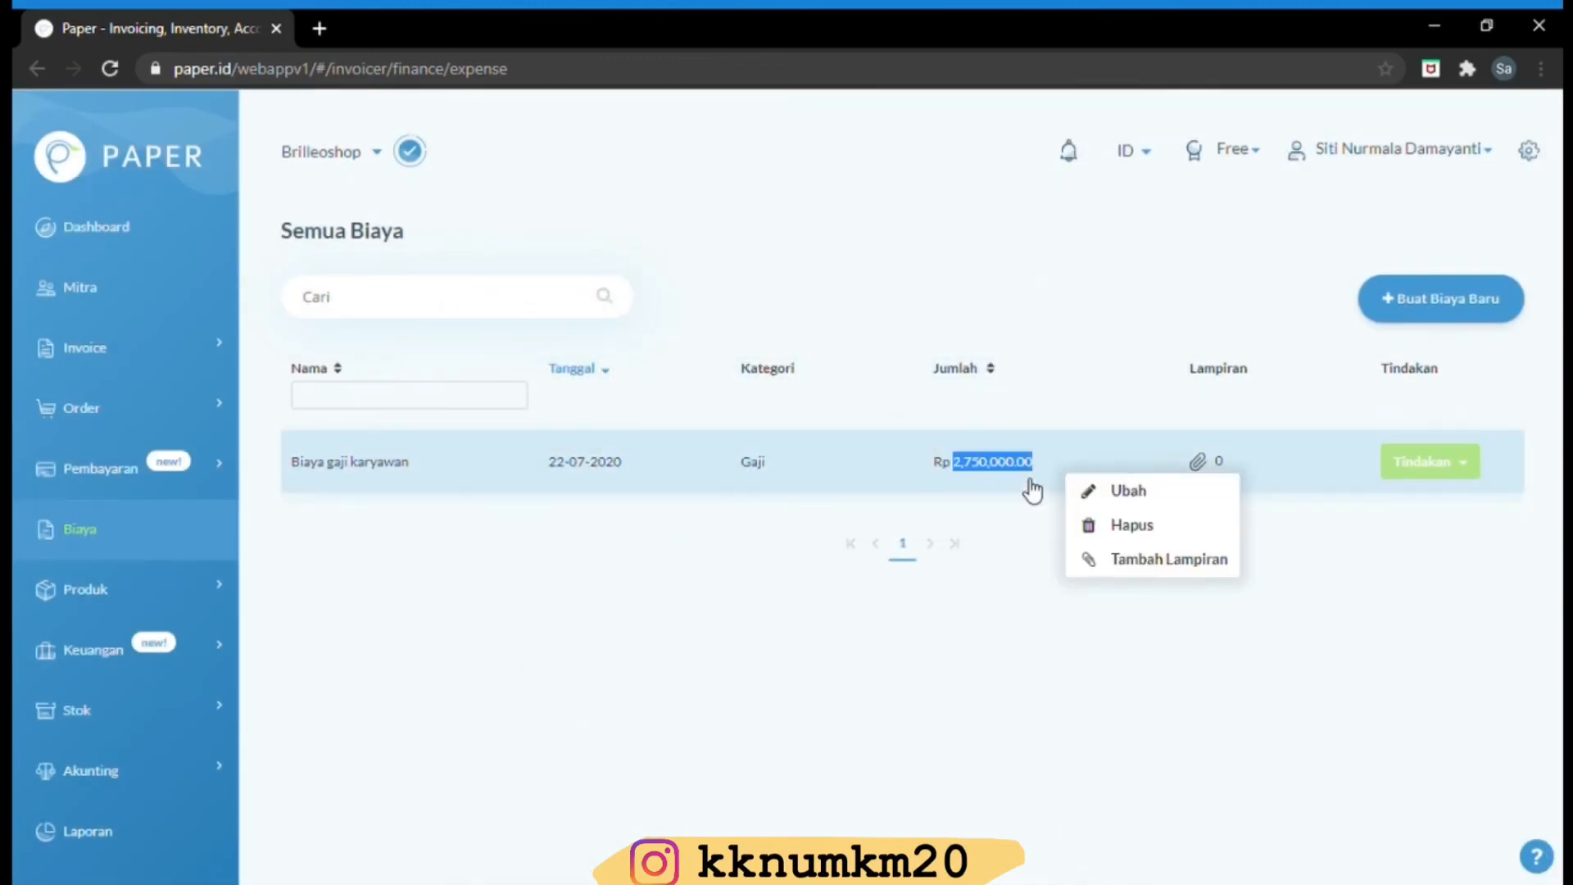
pyautogui.click(1429, 464)
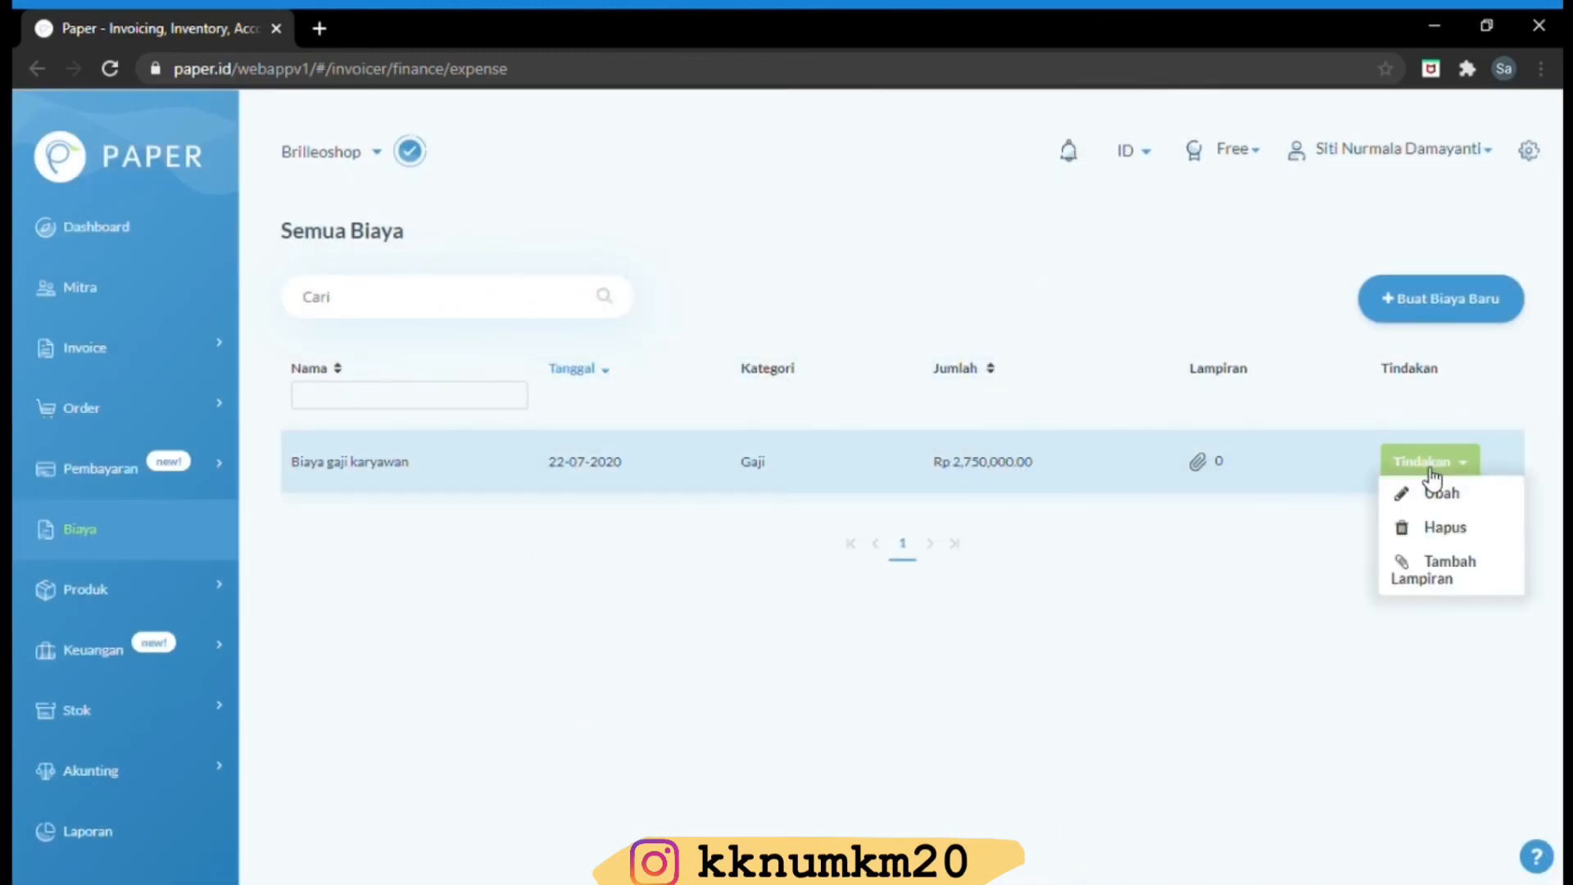
pyautogui.click(1432, 494)
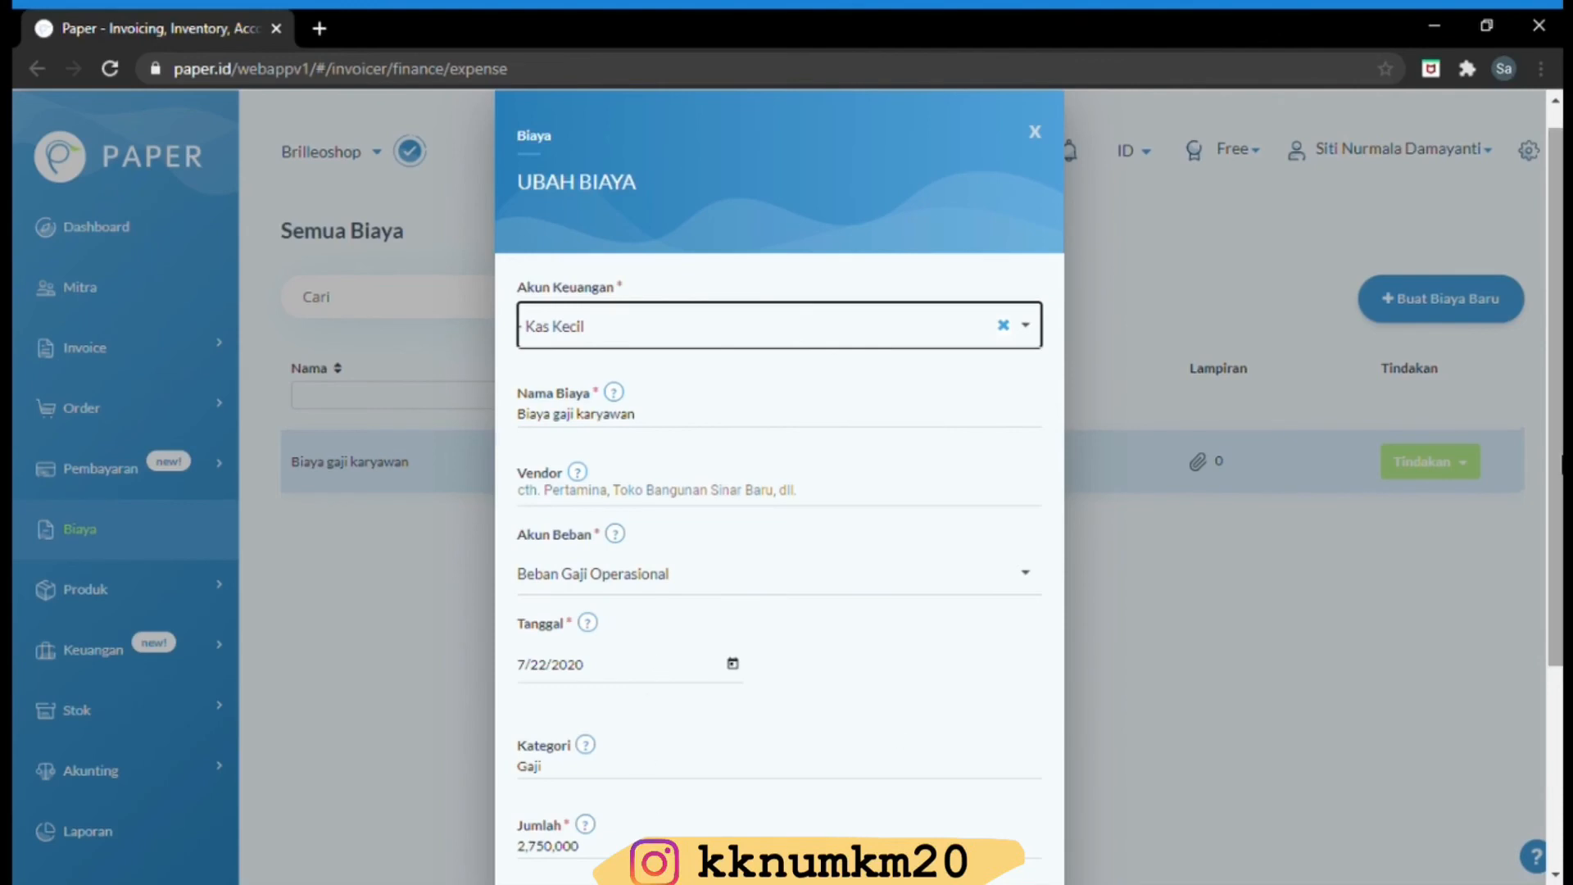
pyautogui.scroll(-3, 1511, 627)
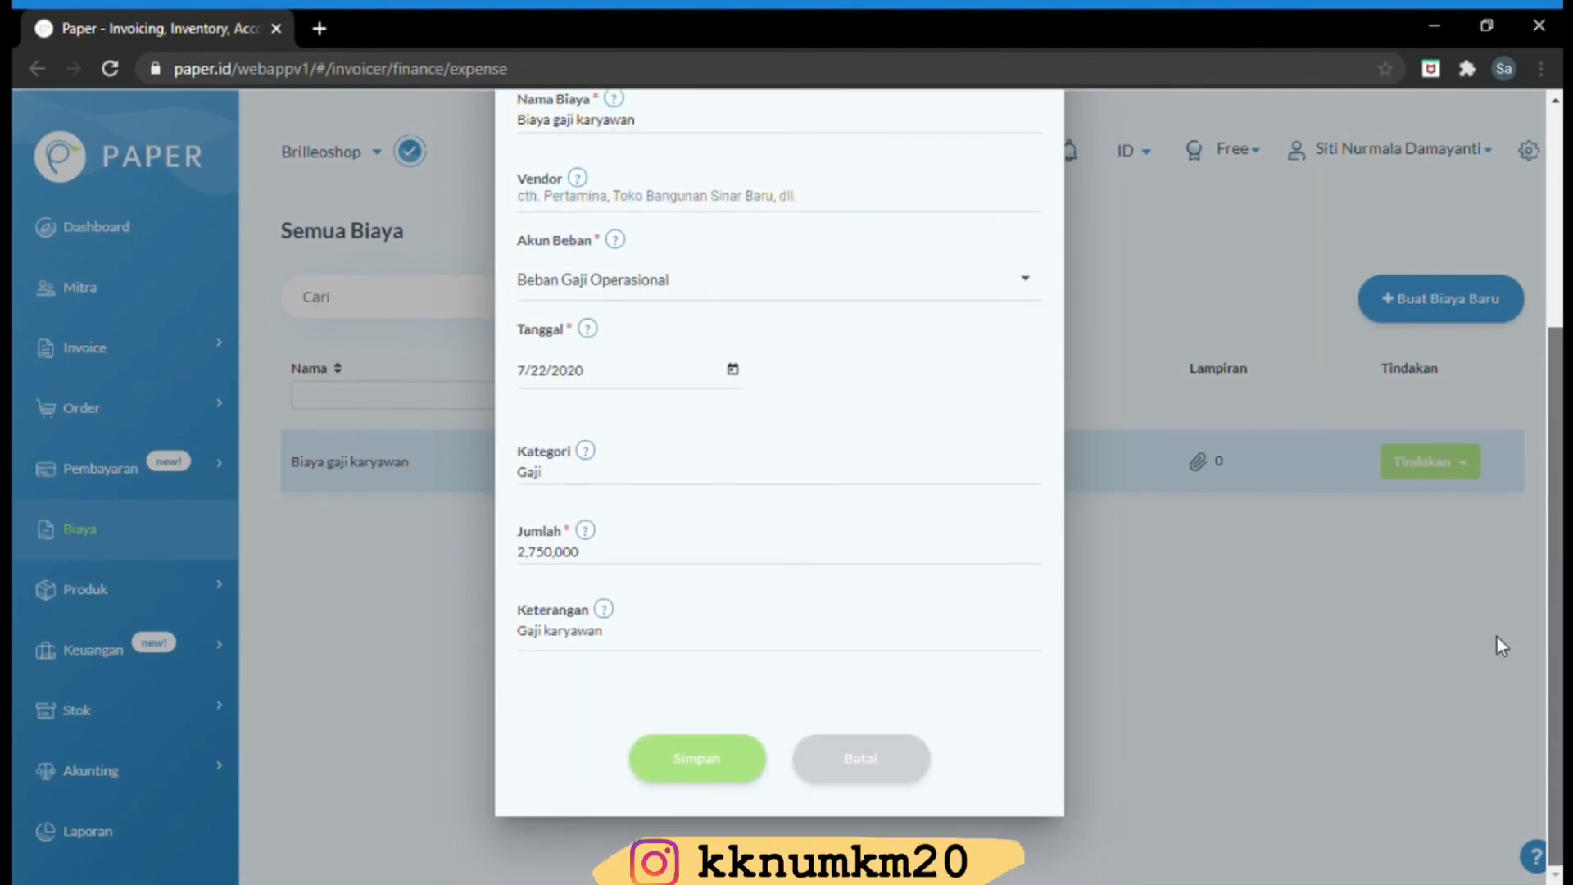
pyautogui.scroll(3, 1495, 636)
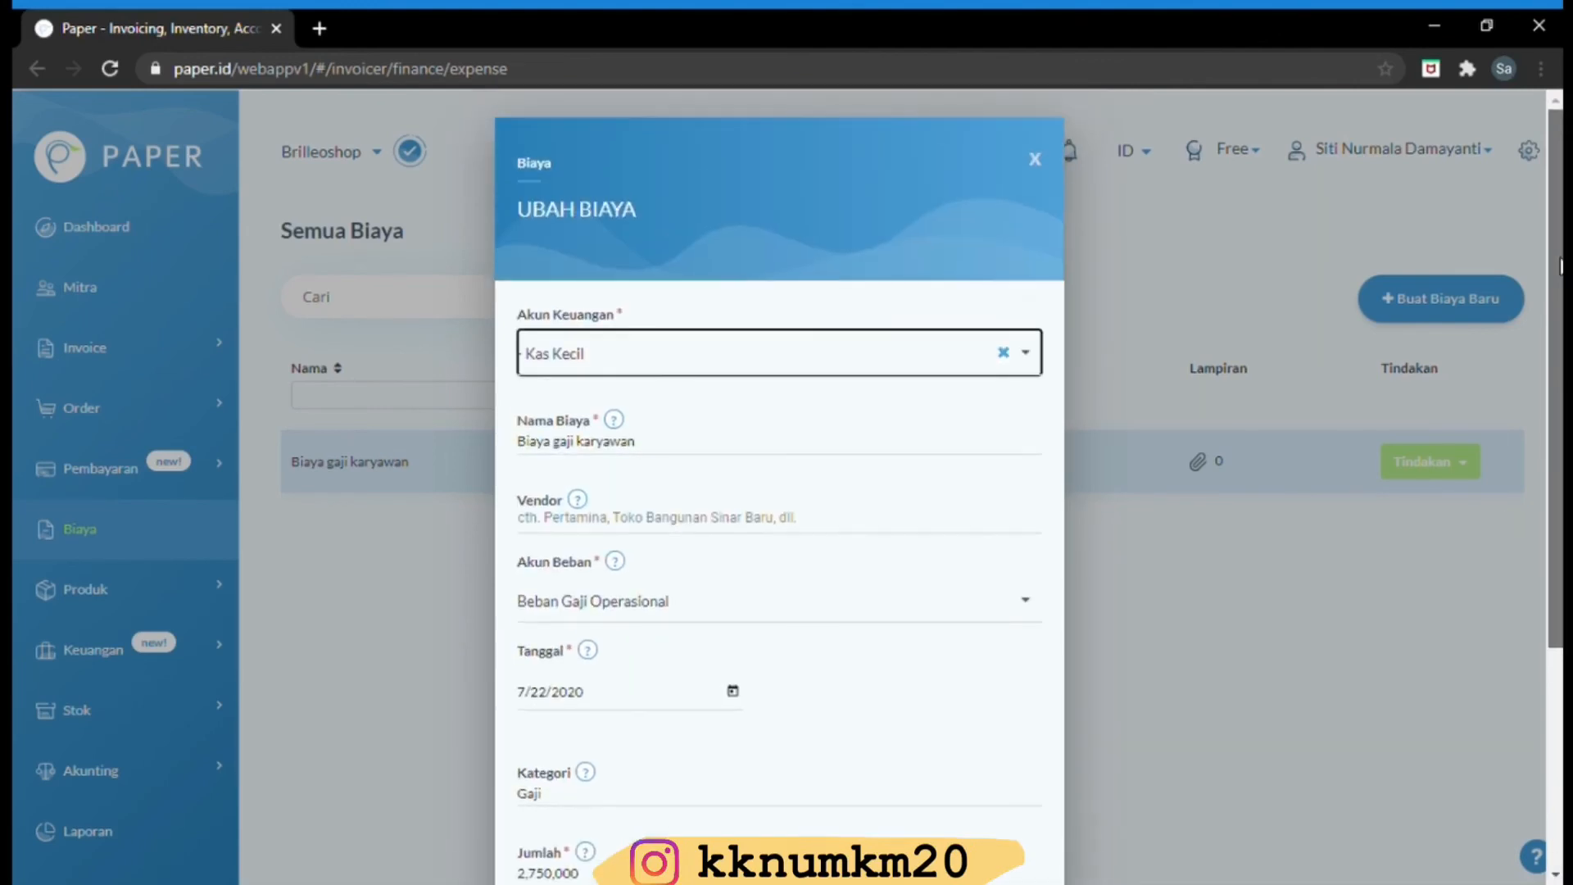
pyautogui.click(1037, 160)
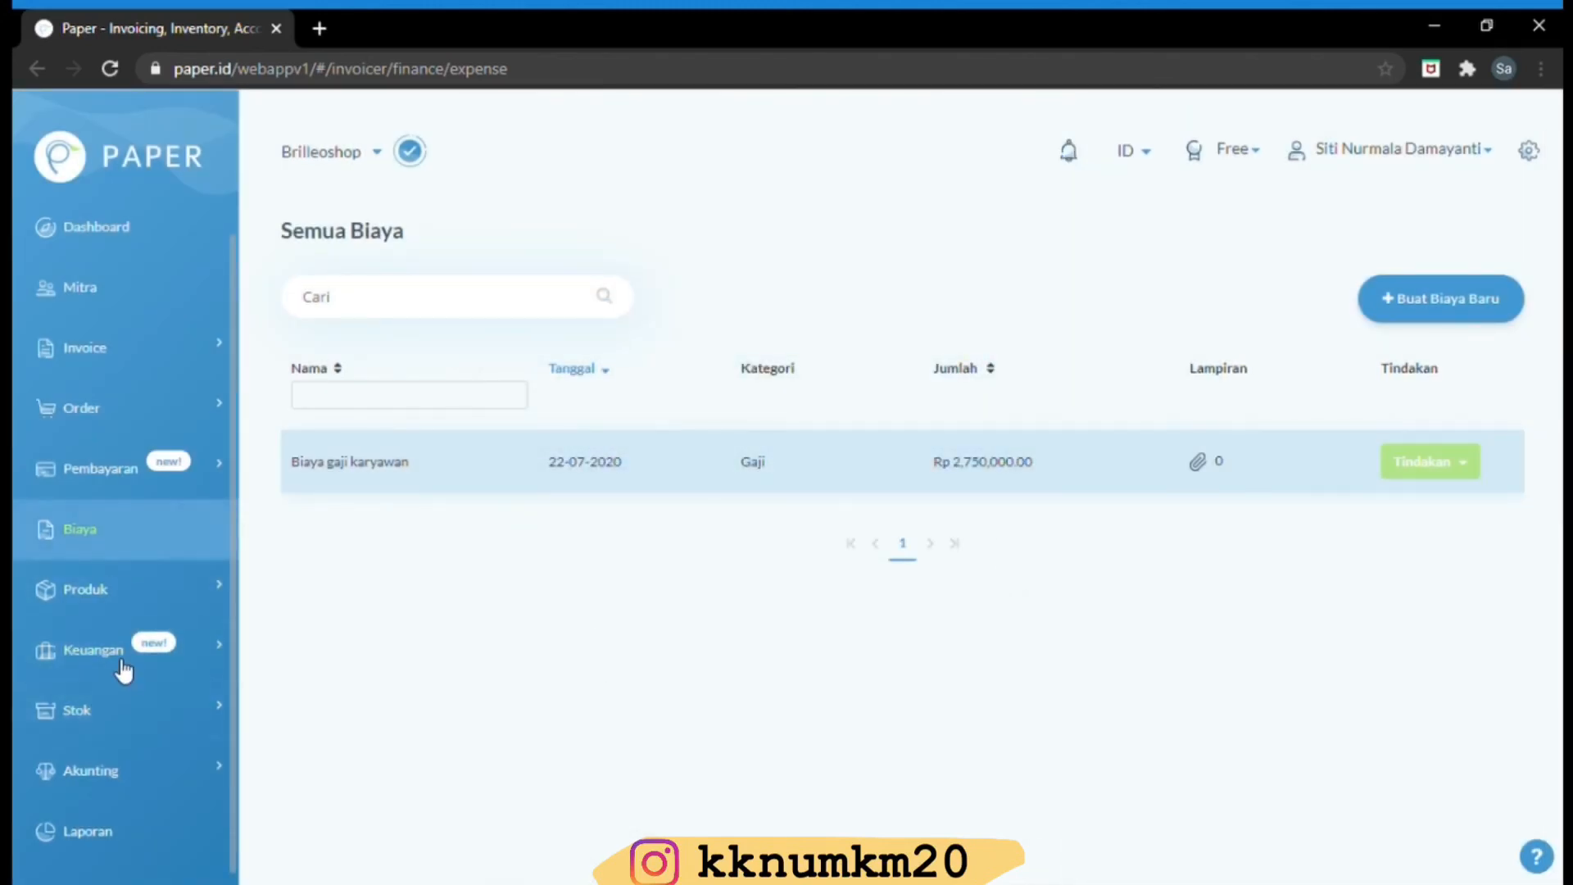
# Review the Ayat Jurnal entries, including BAN/20/0005, then go to the accounting Dashboard
pyautogui.click(97, 782)
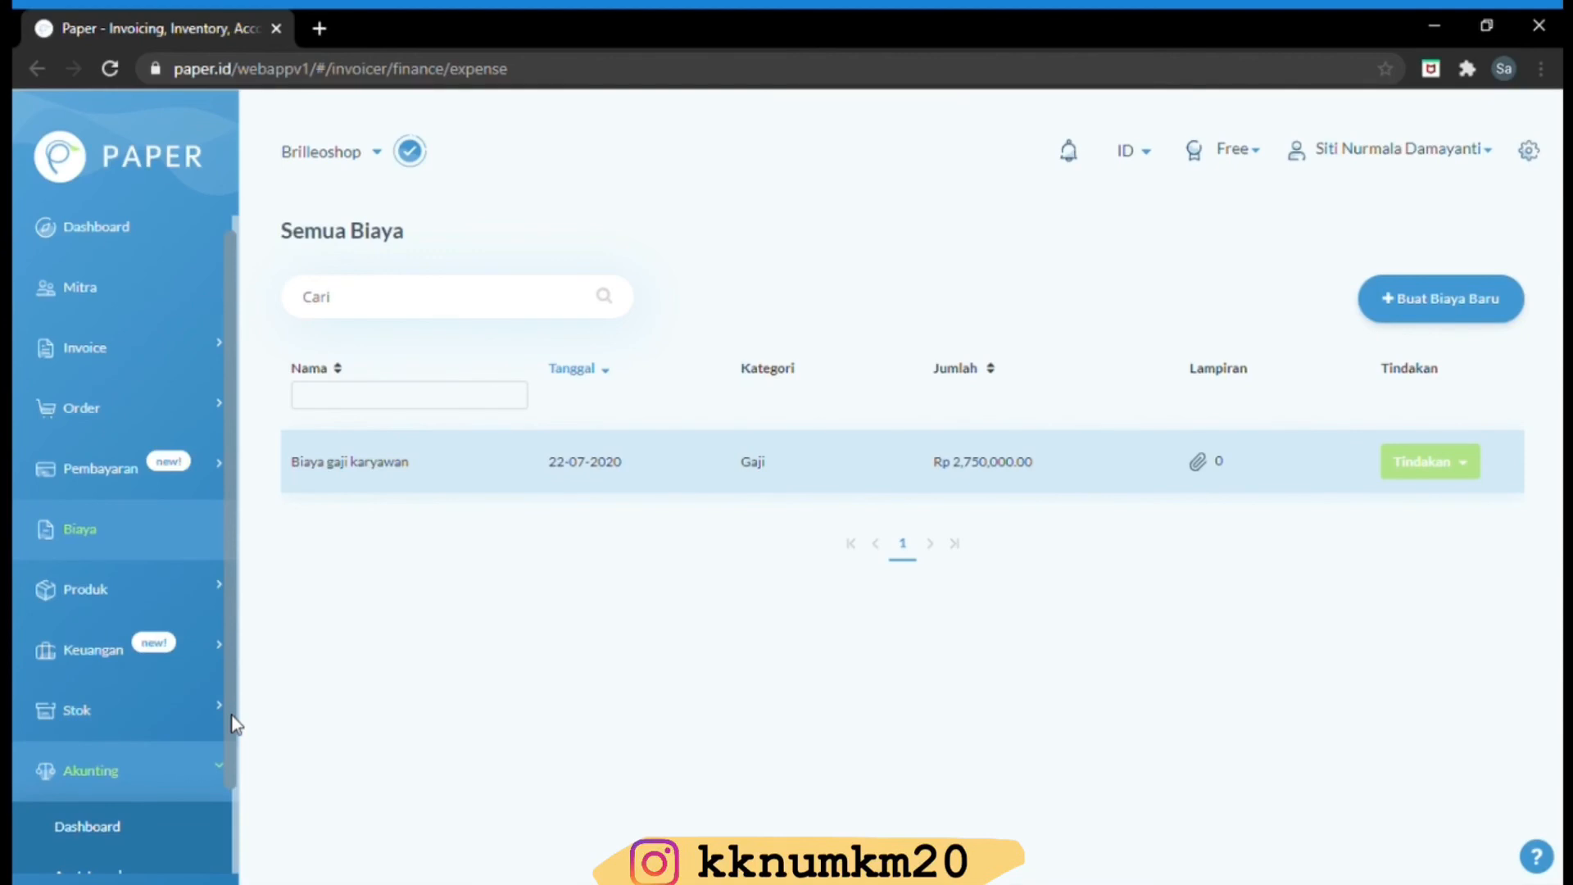
pyautogui.scroll(-1, 229, 753)
pyautogui.click(223, 770)
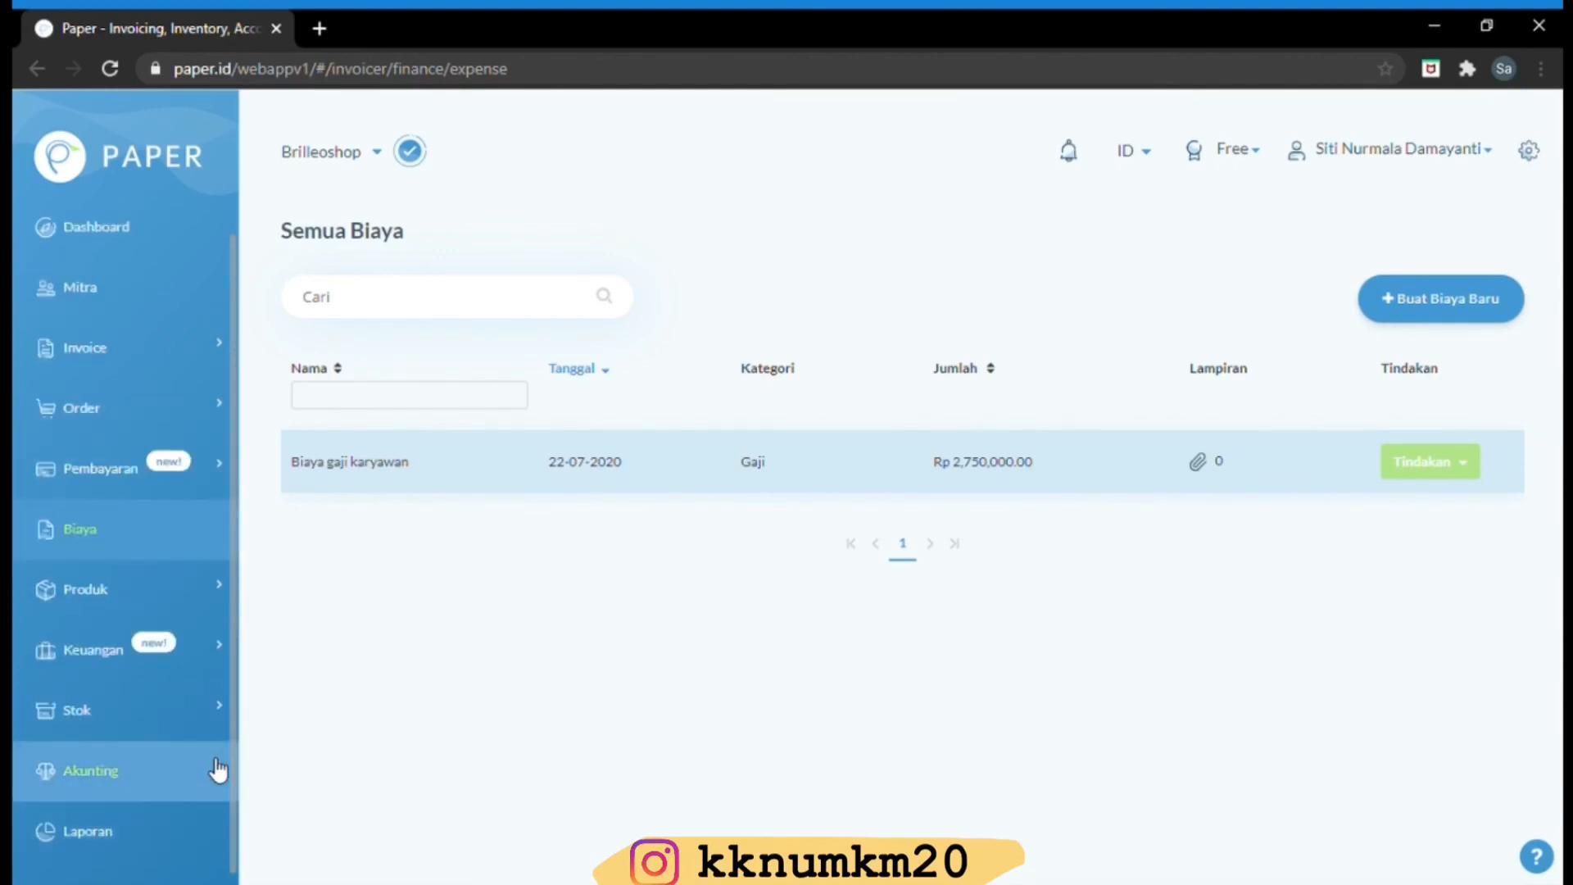
pyautogui.click(218, 770)
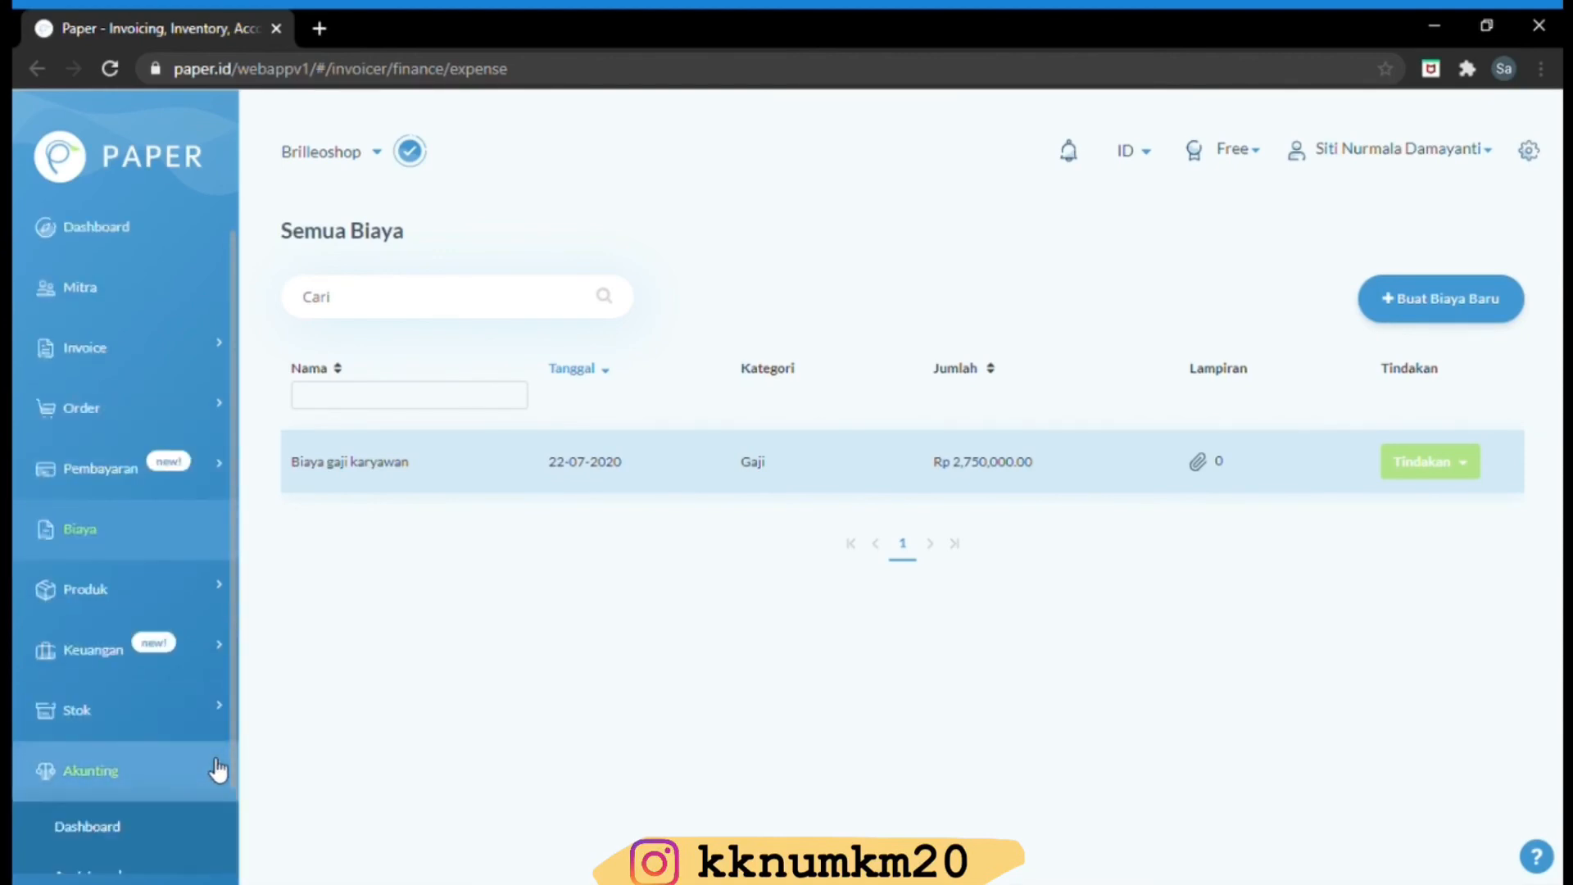
pyautogui.click(168, 862)
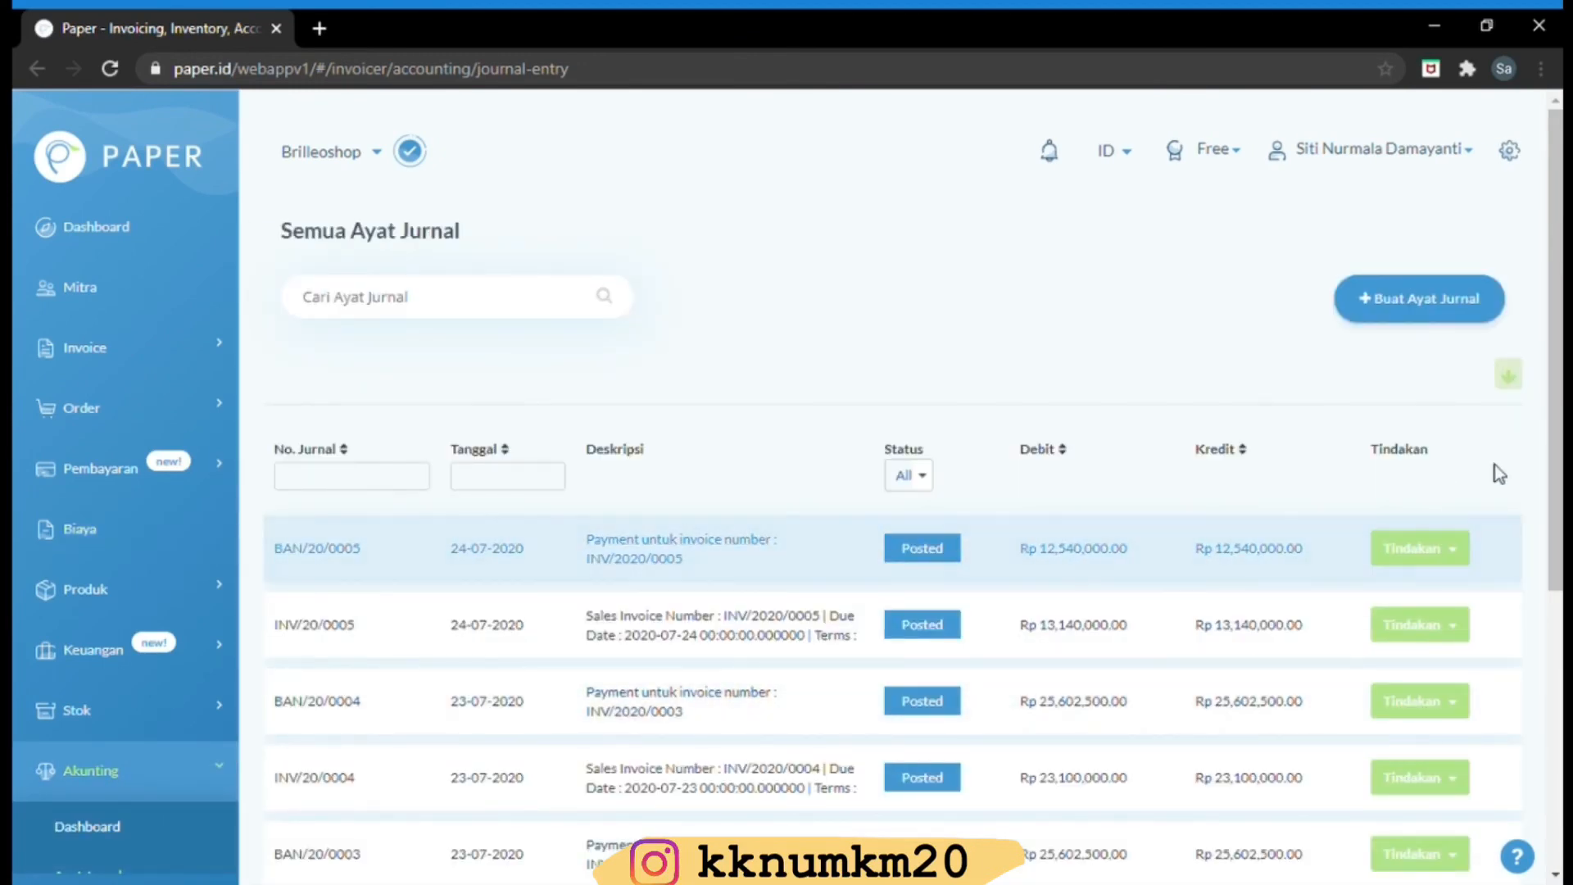
pyautogui.moveTo(1556, 455); pyautogui.dragTo(1559, 647)
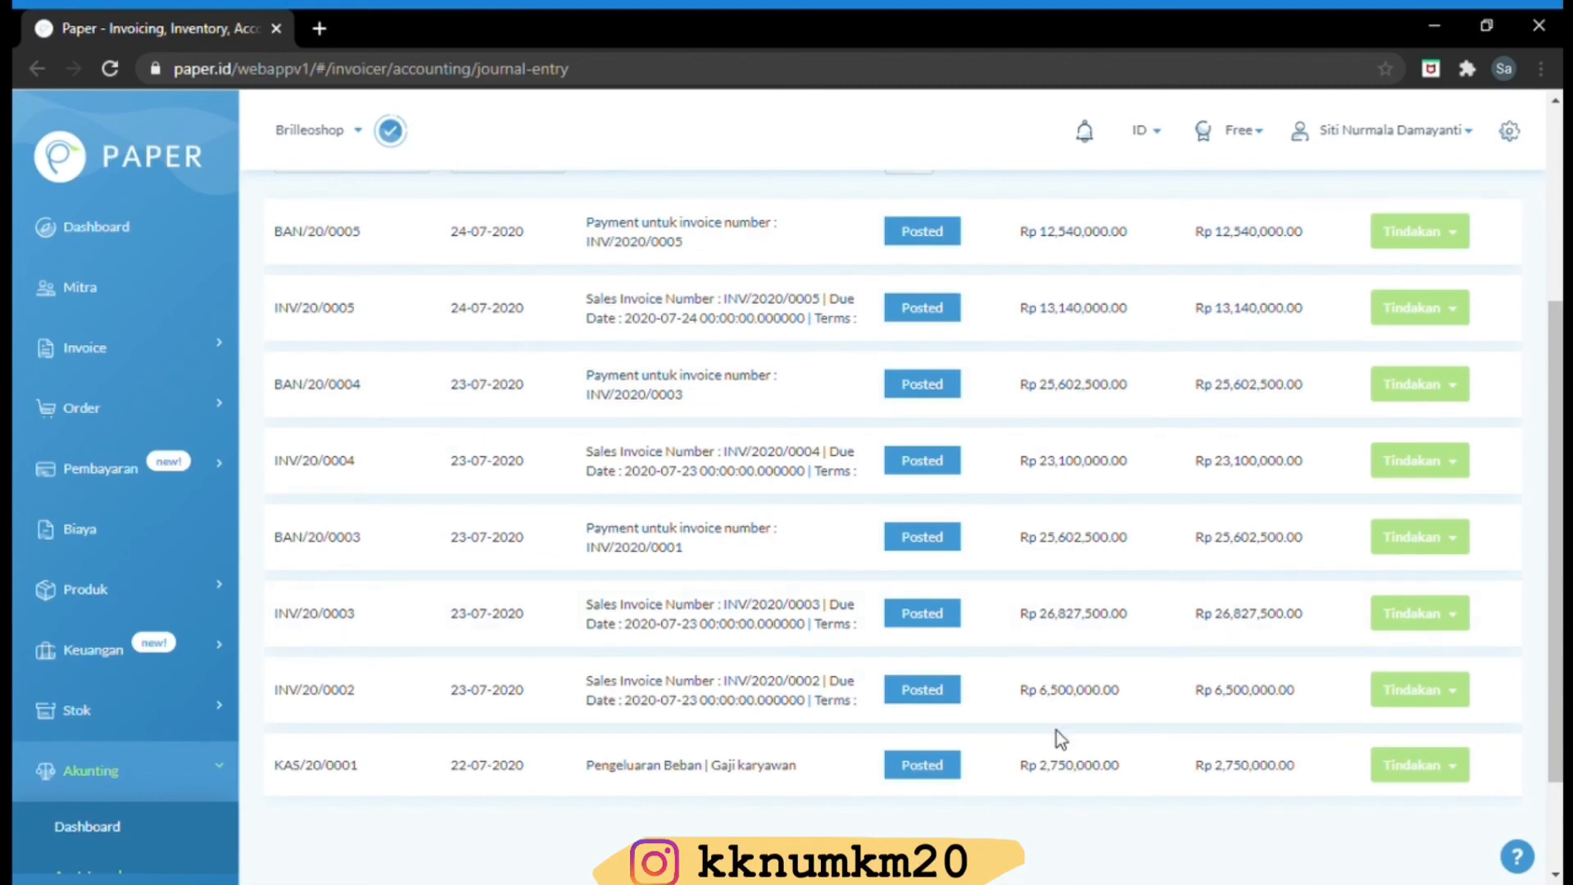
pyautogui.click(117, 834)
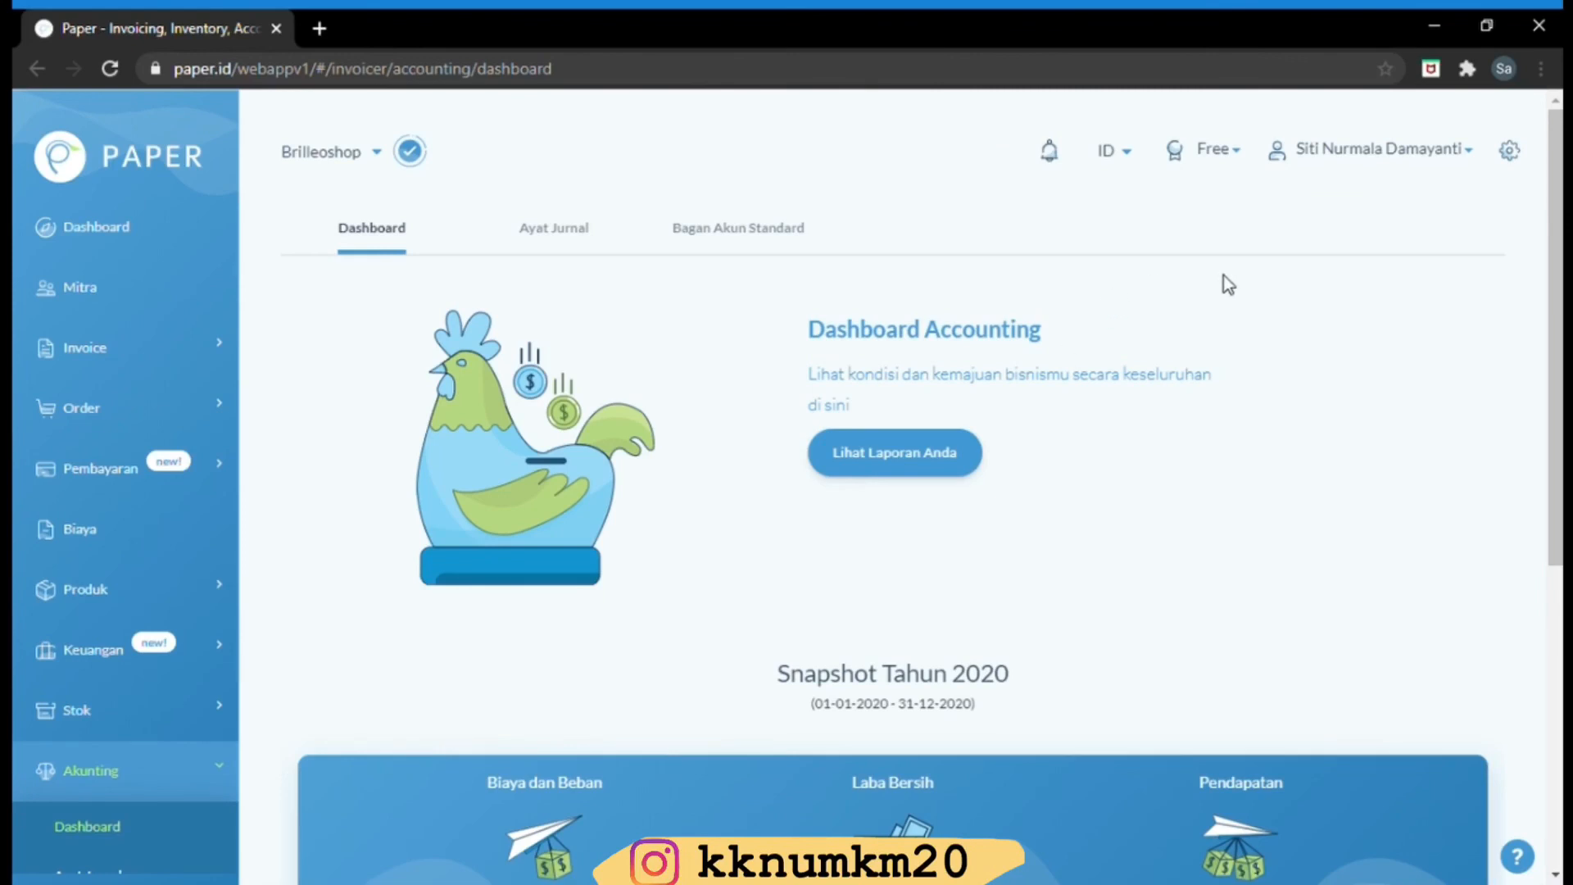
# Open the Bagan Akun Standard chart of accounts via the Ayat Jurnal view, showing Aktiva 1000 and Kewajiban 2000
pyautogui.moveTo(1558, 273); pyautogui.dragTo(1538, 581)
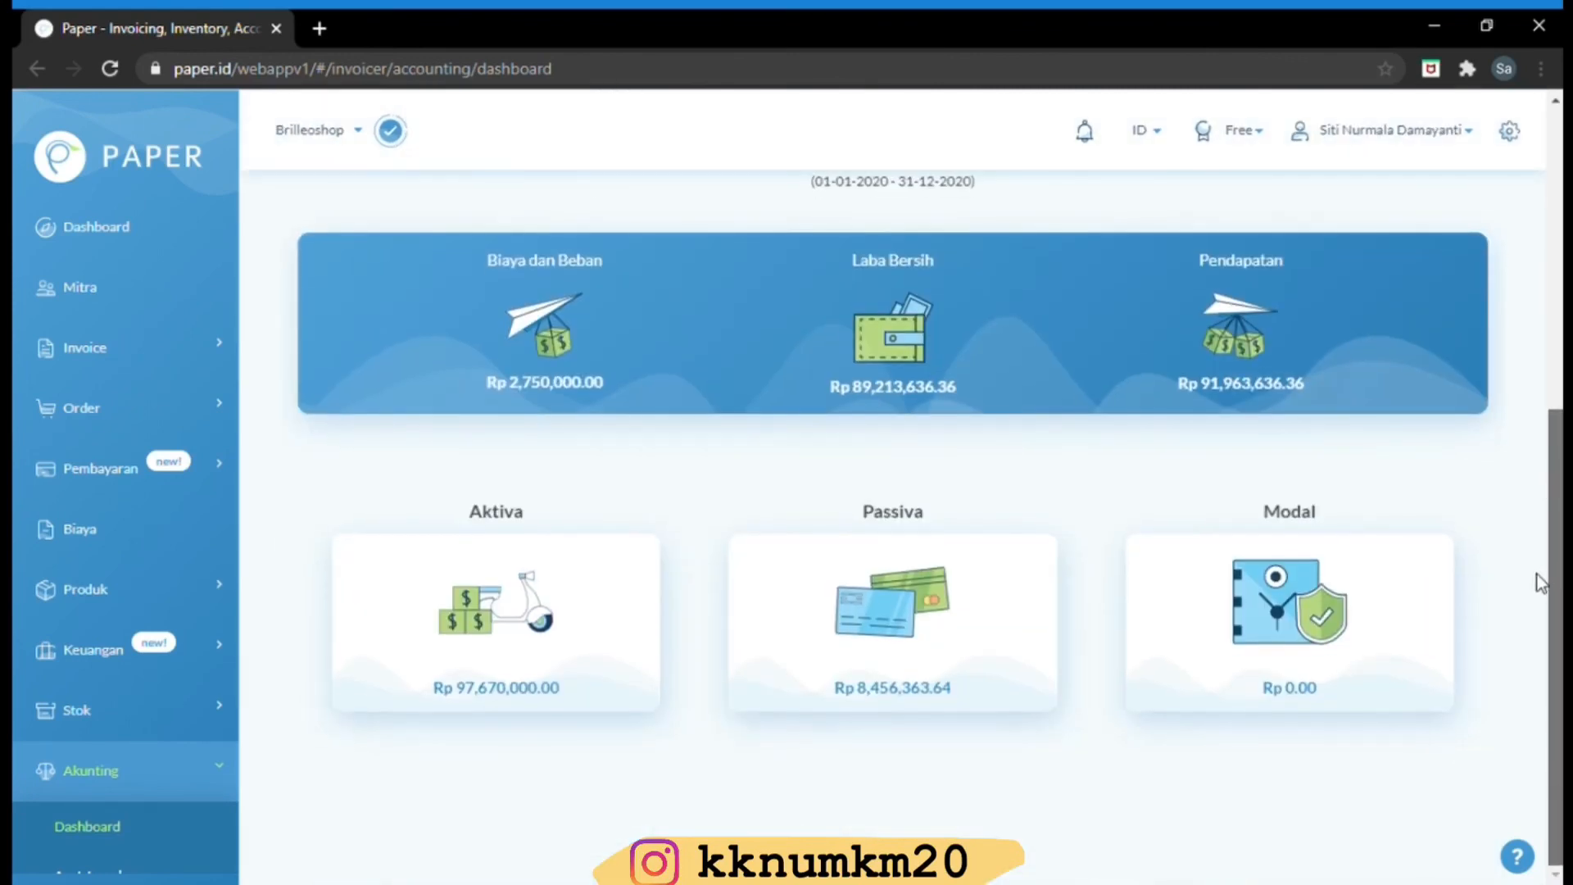
pyautogui.scroll(6, 1538, 581)
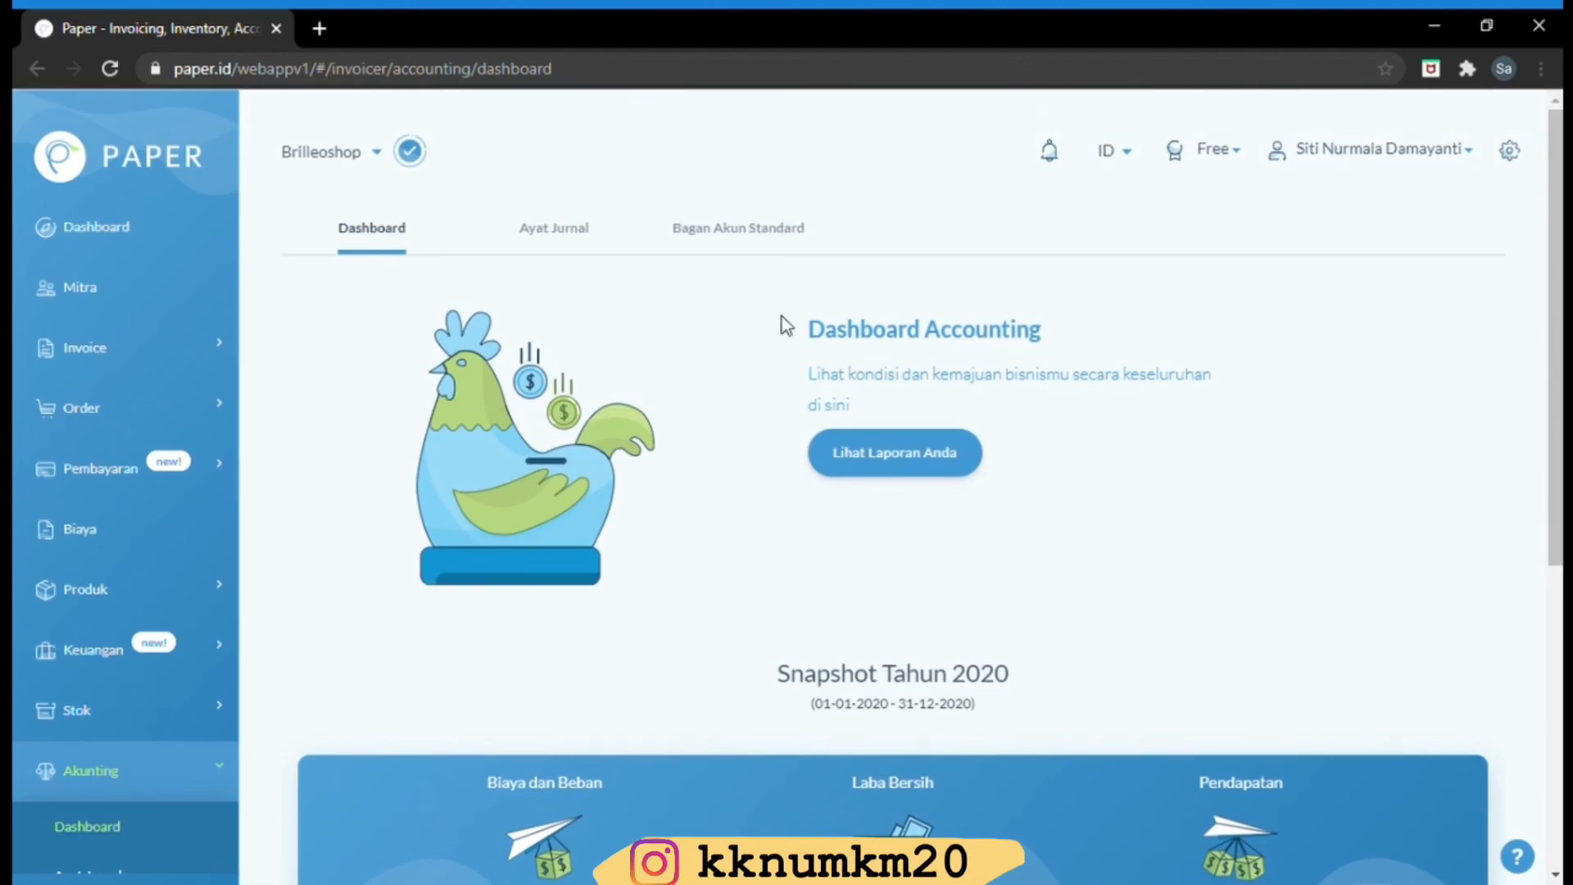
pyautogui.click(571, 254)
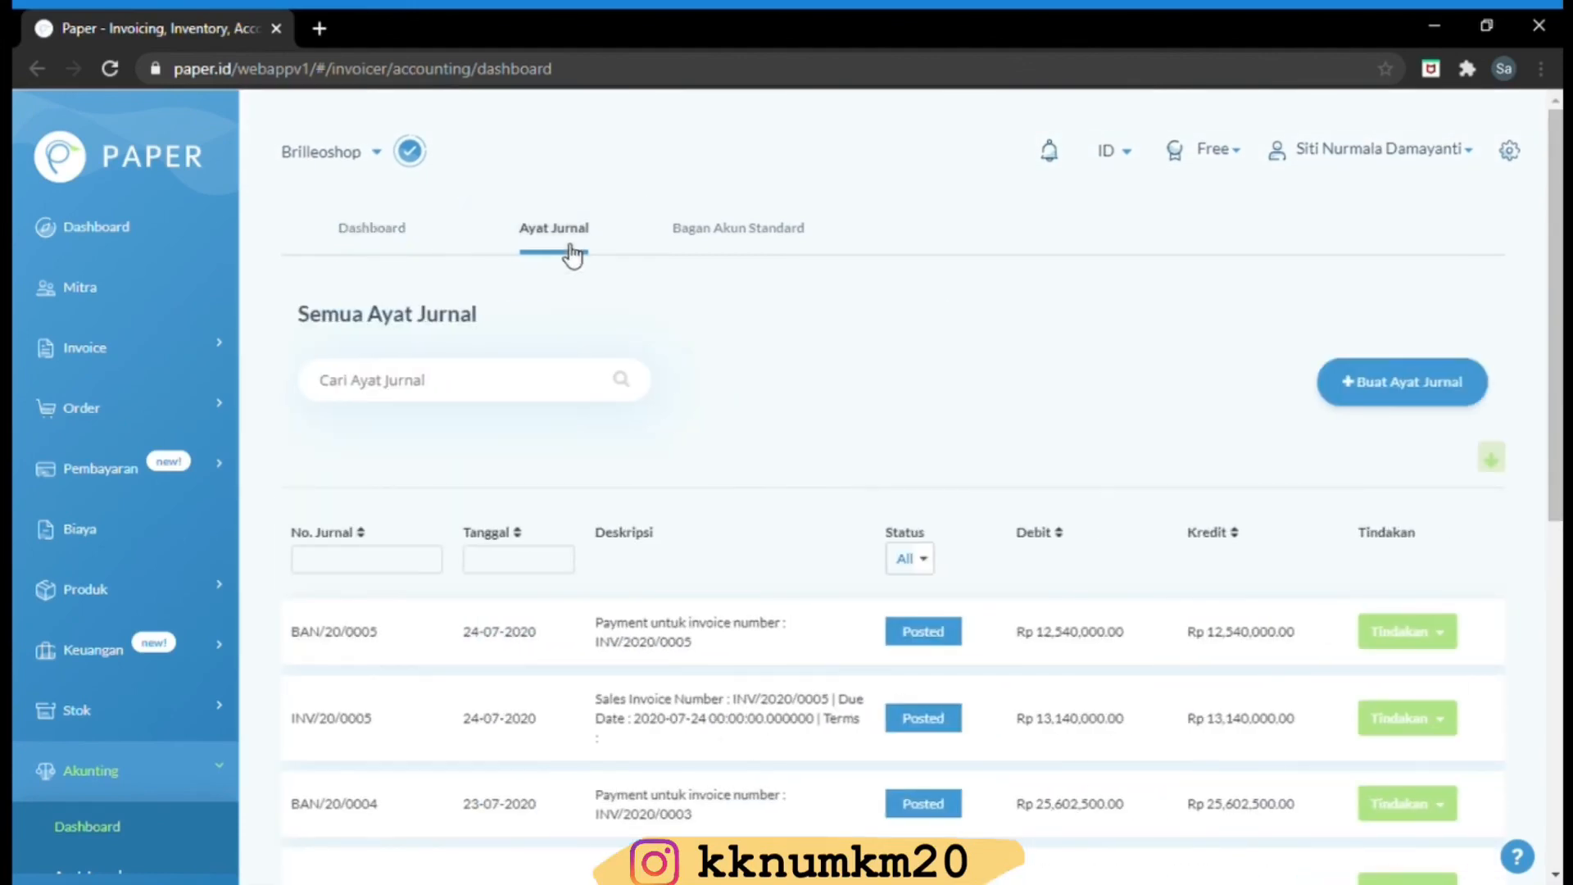
pyautogui.click(721, 221)
pyautogui.click(722, 222)
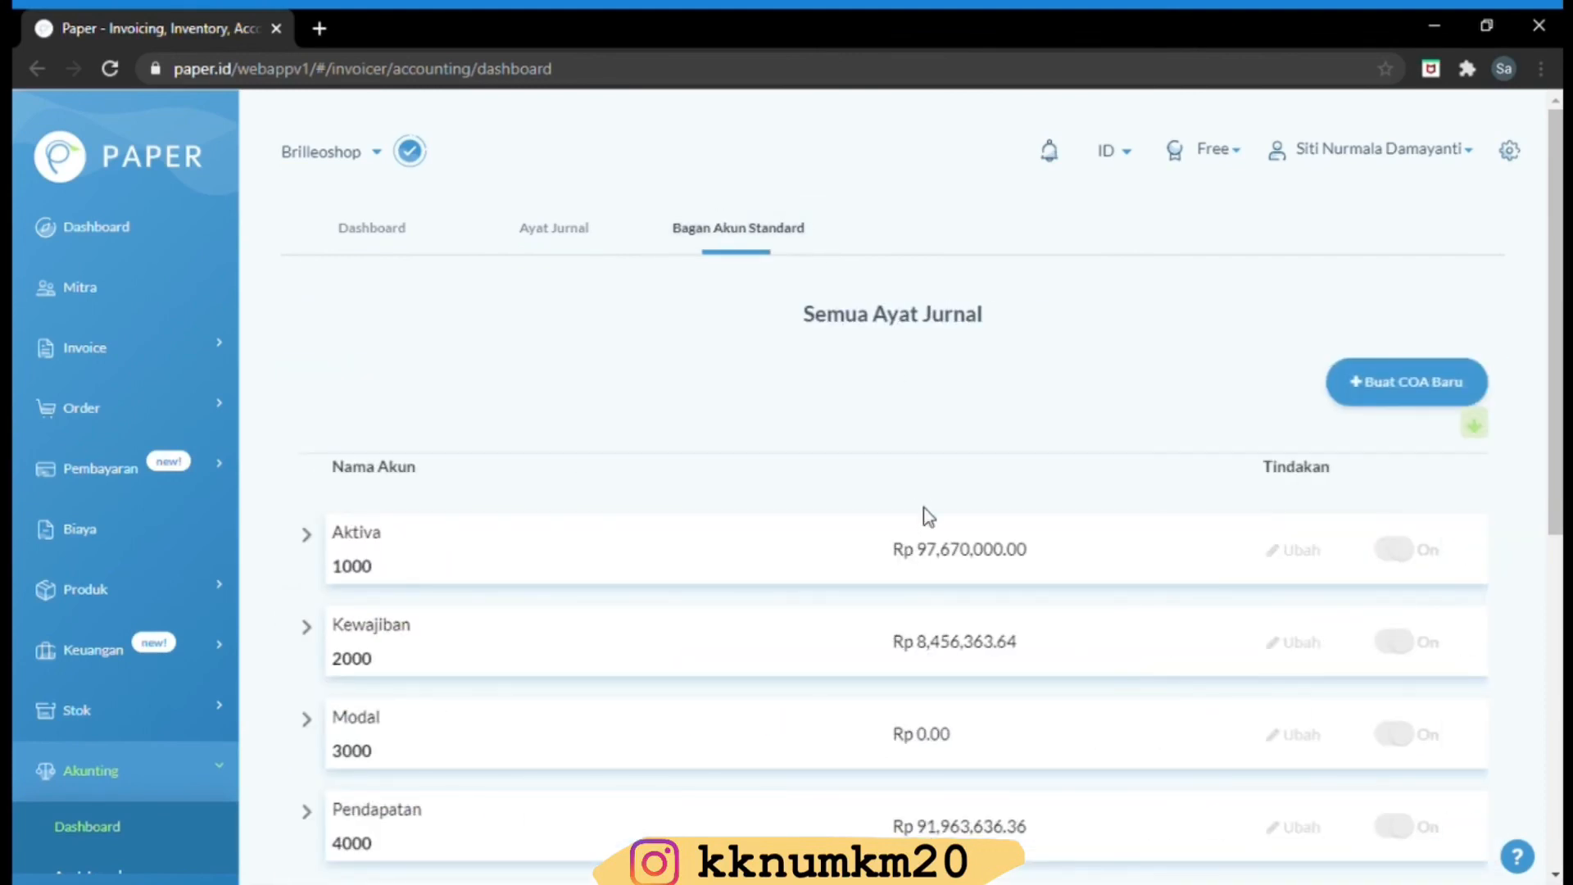
# Expand Aktiva to review the Kas 1101, Bank 1201 and Piutang Usaha 1301 balances, then return to Dashboard
pyautogui.click(925, 562)
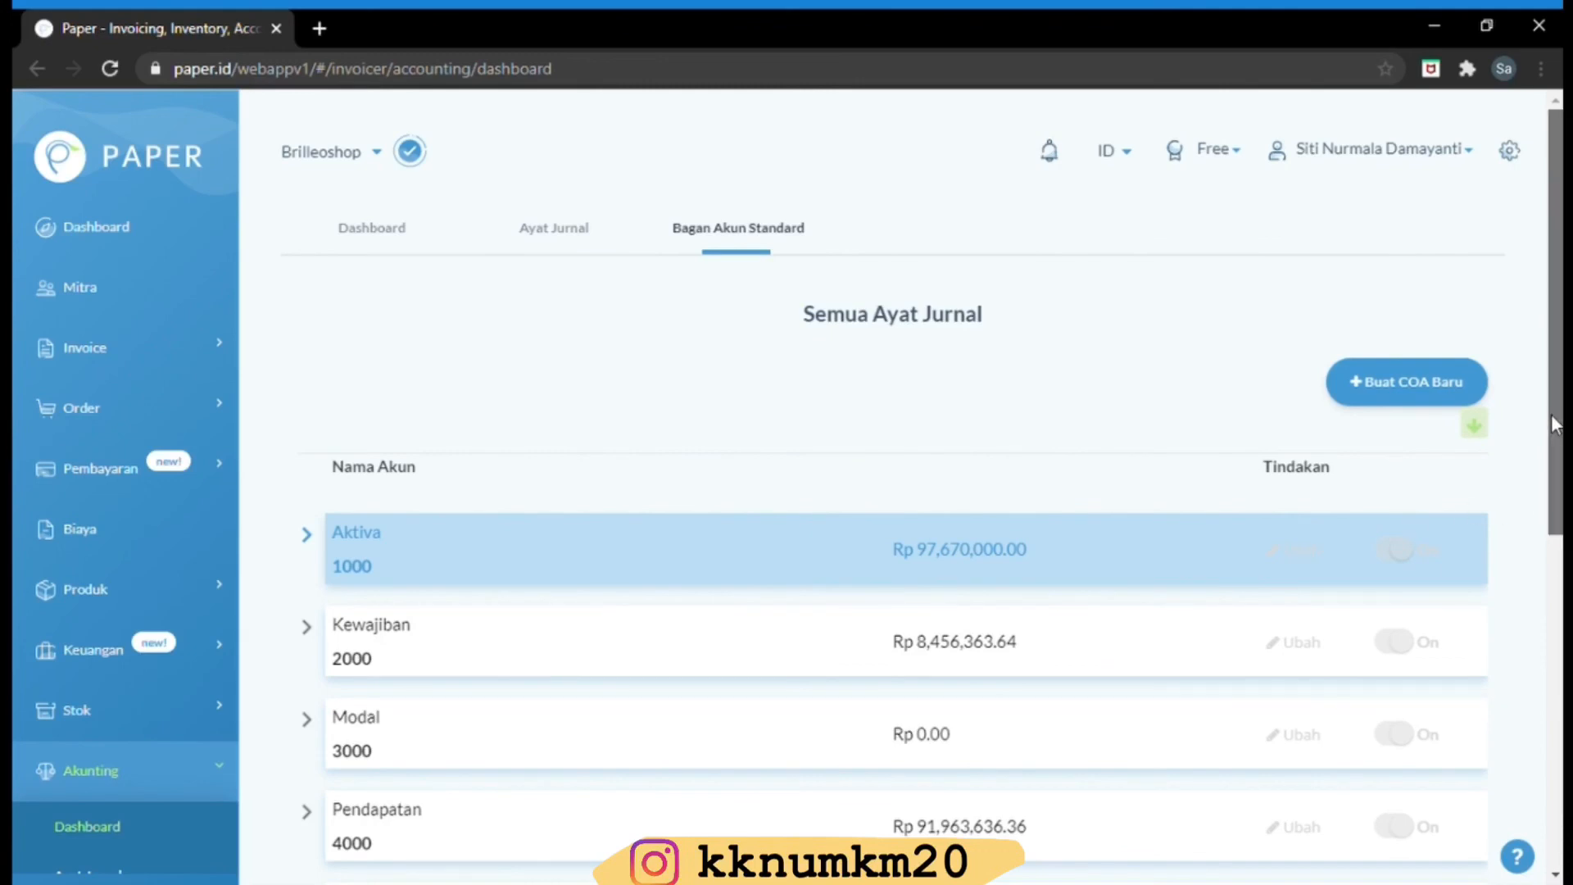
pyautogui.scroll(-3, 1554, 424)
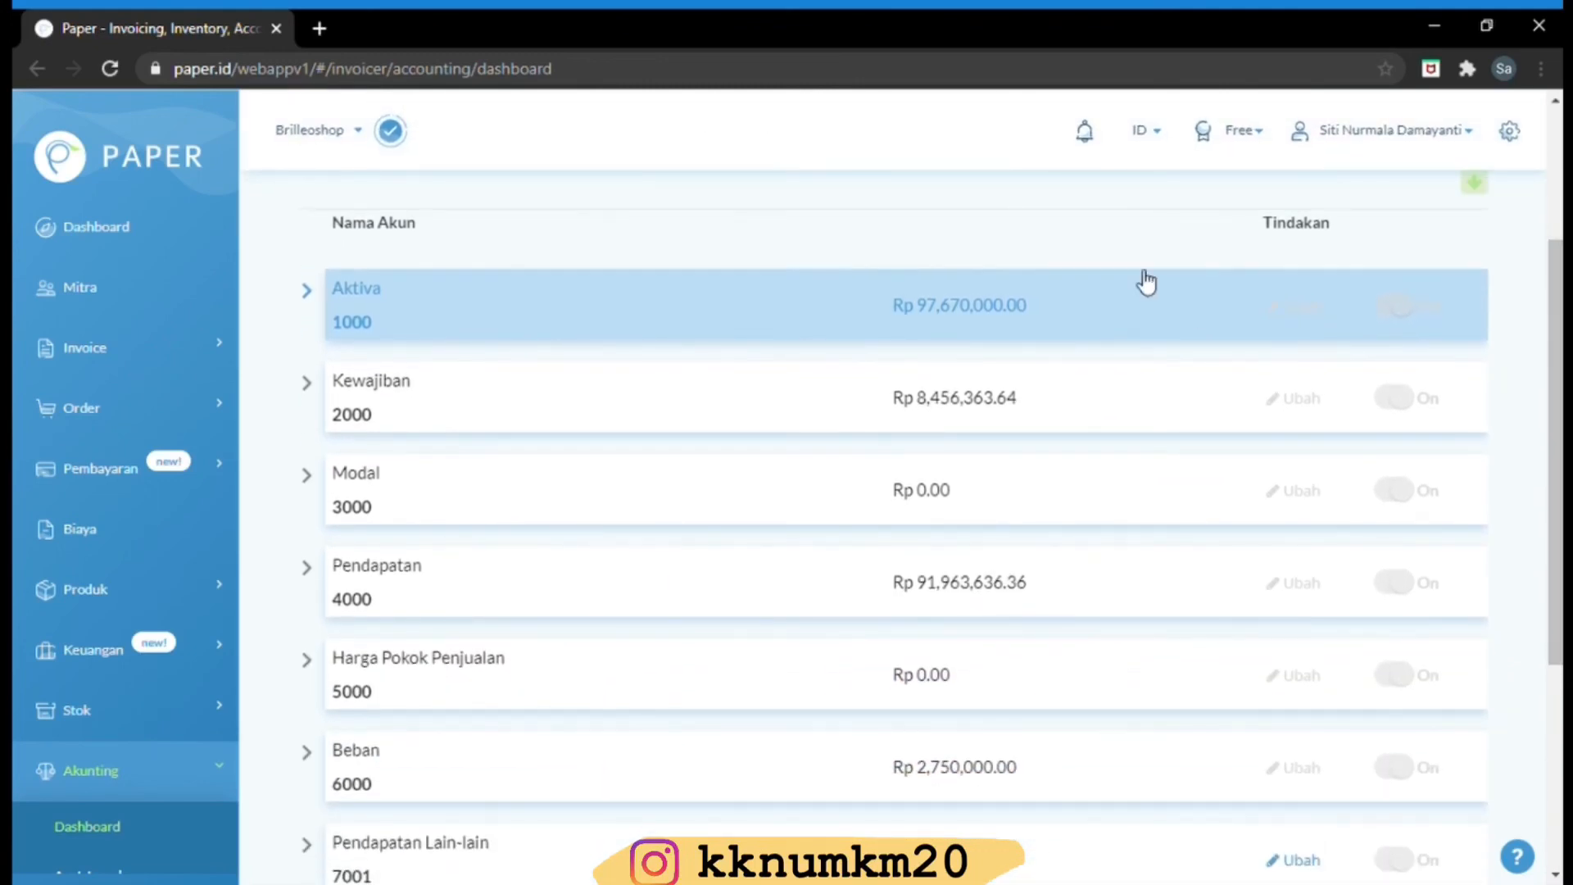
pyautogui.click(993, 334)
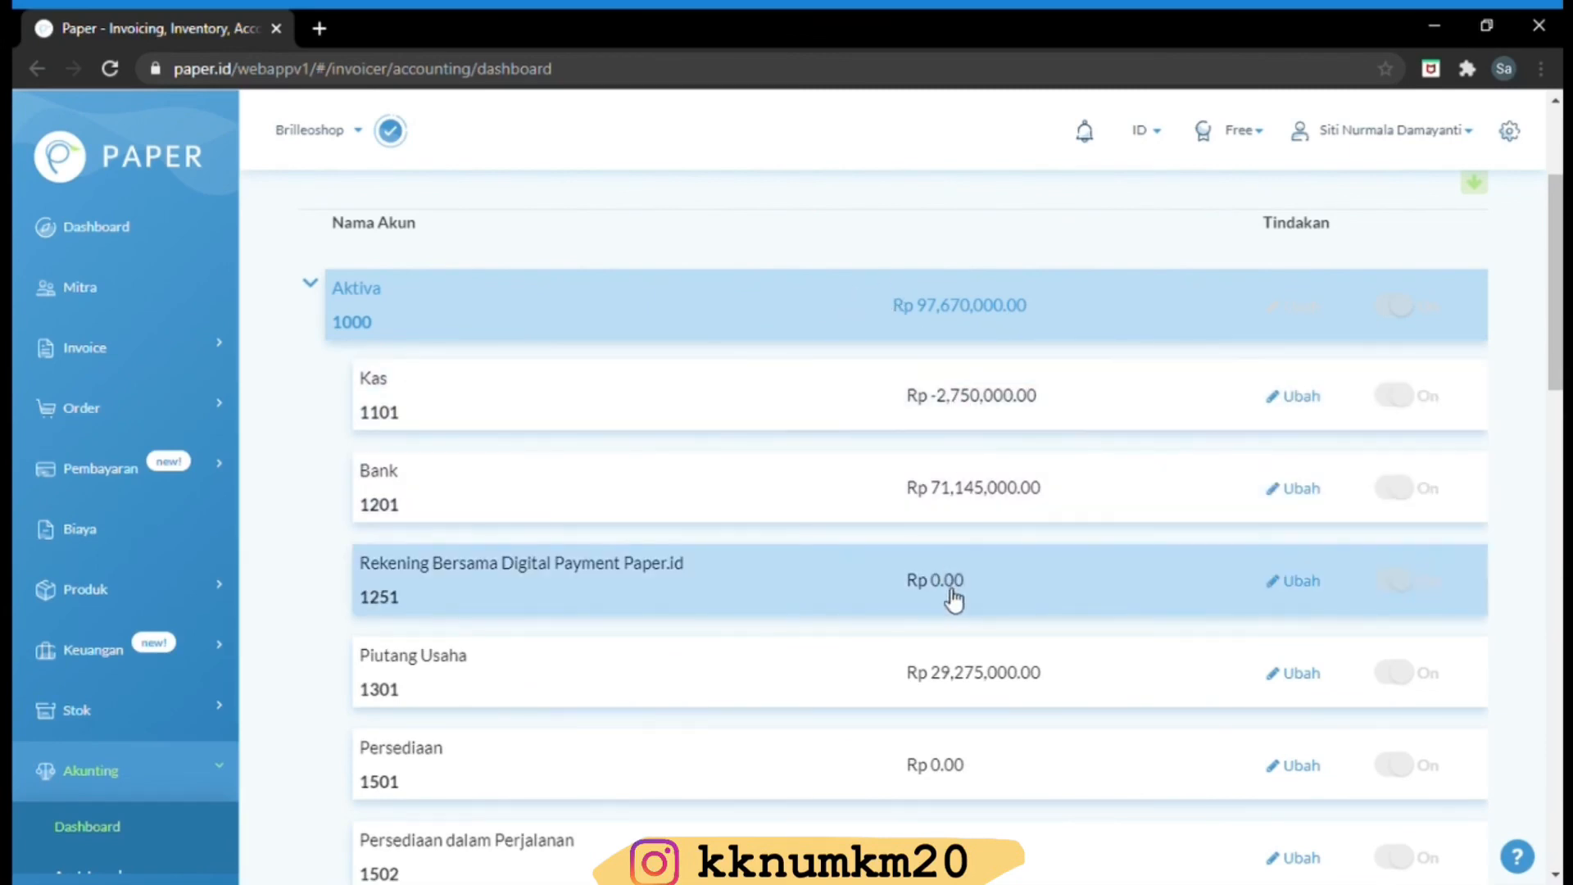
pyautogui.moveTo(1561, 361); pyautogui.dragTo(1534, 635)
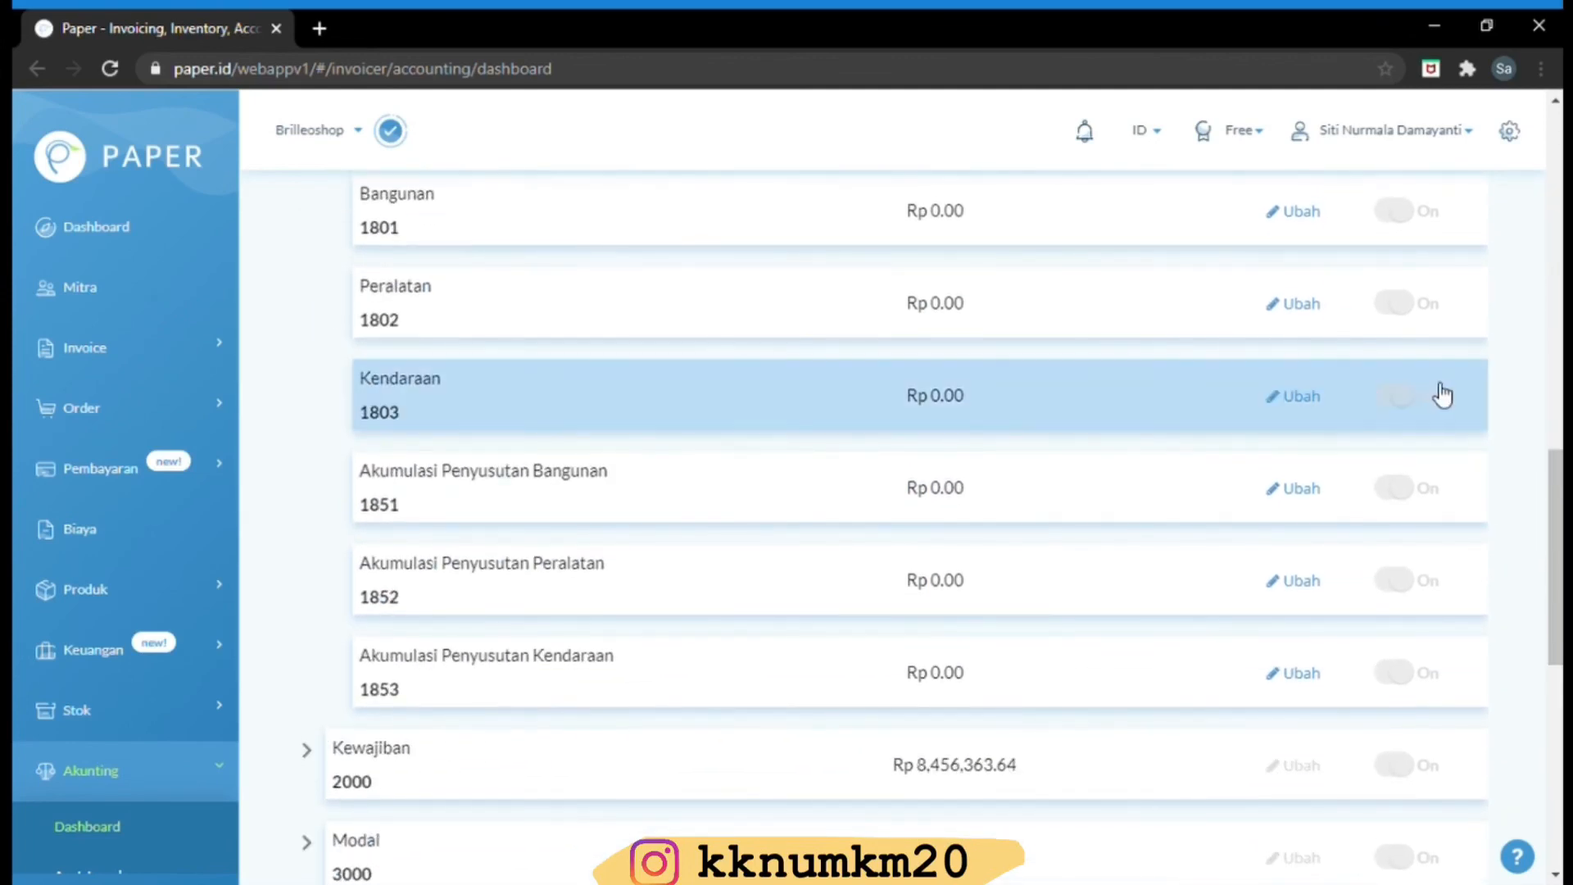
pyautogui.click(90, 228)
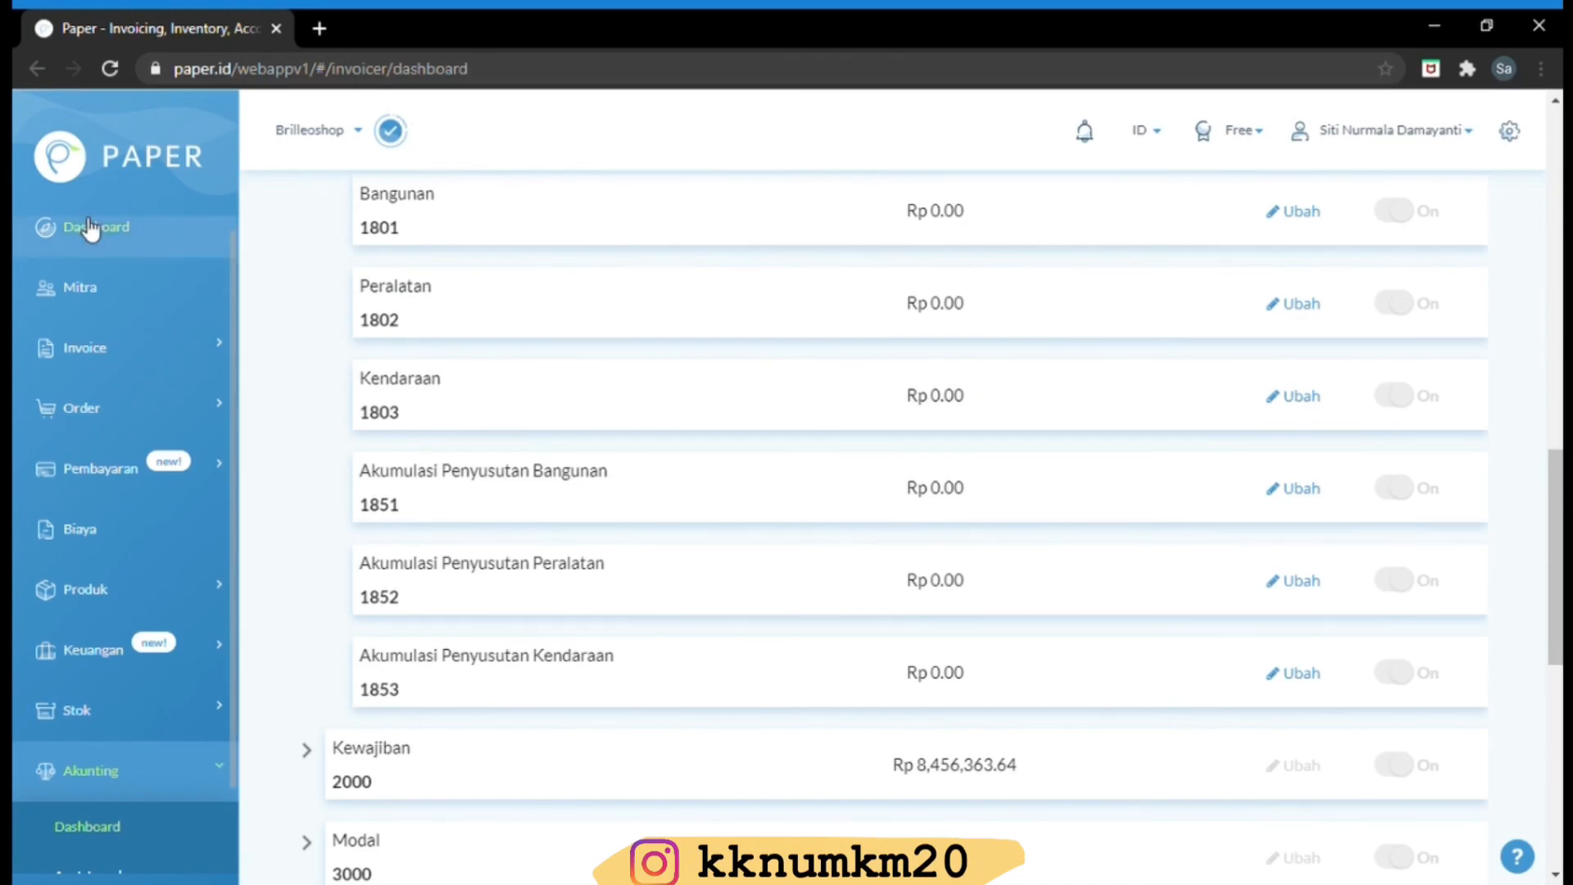